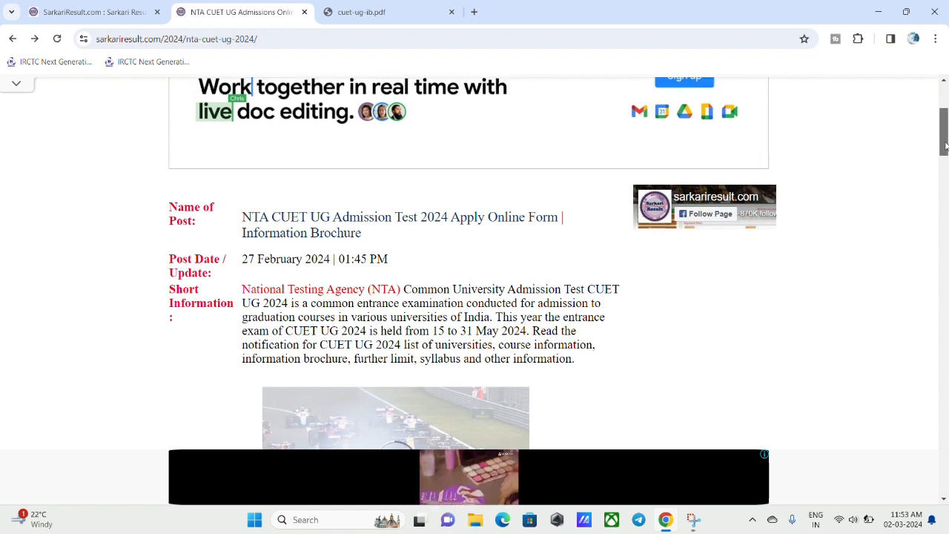
- Open the CUET UG 2024 online application login page from Apply Online
drag(945, 146, 934, 401)
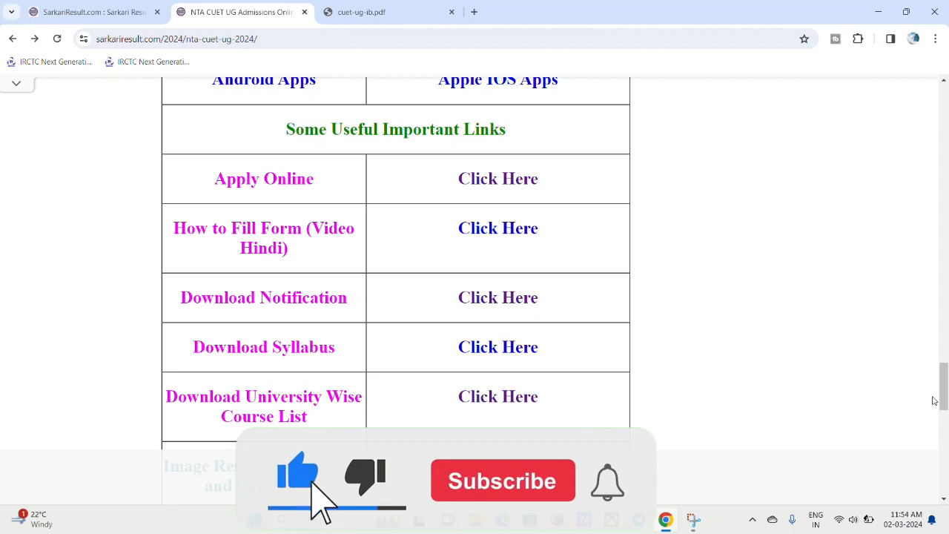
mouse_move(934, 398)
mouse_down()
mouse_move(928, 100)
mouse_move(945, 384)
mouse_move(921, 432)
mouse_move(944, 386)
mouse_up()
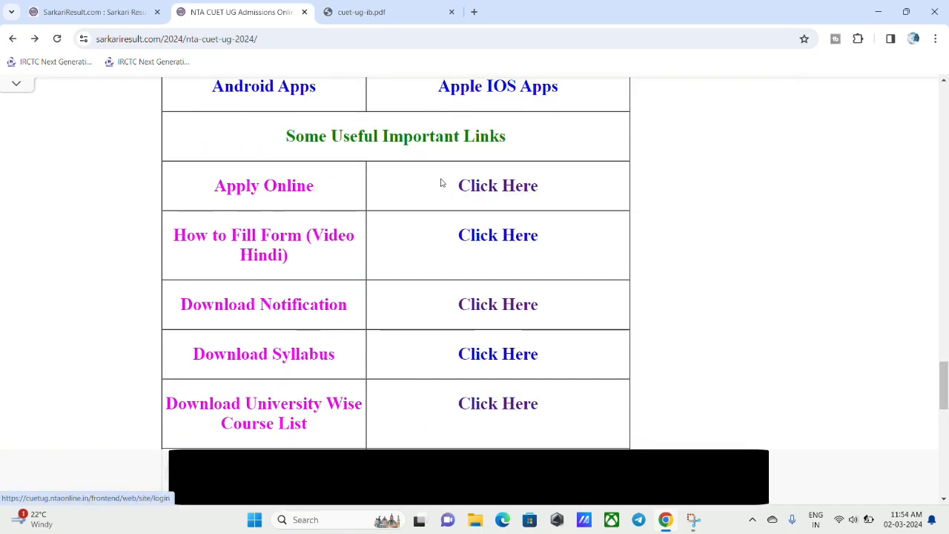
click(466, 186)
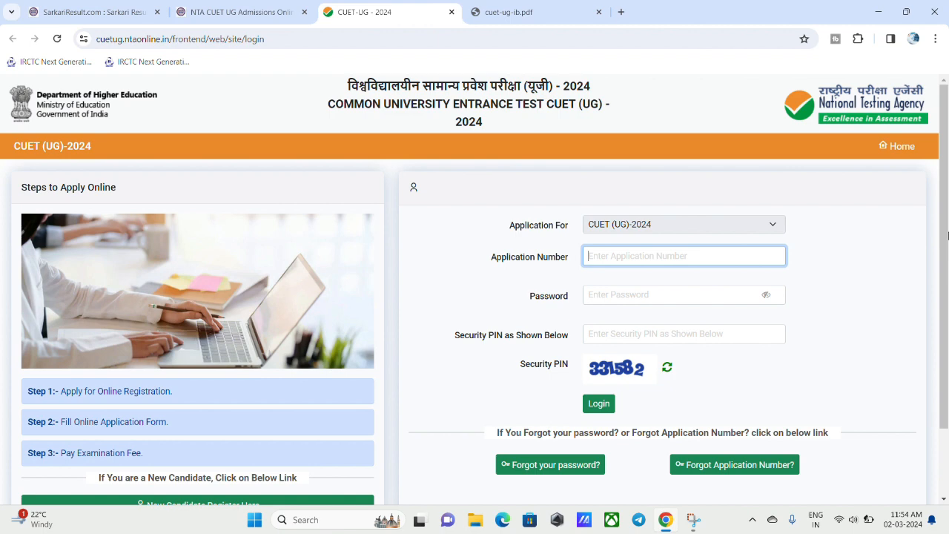
- Start a New Candidate registration to reach the registration instructions page
scroll(947, 236, down, 1)
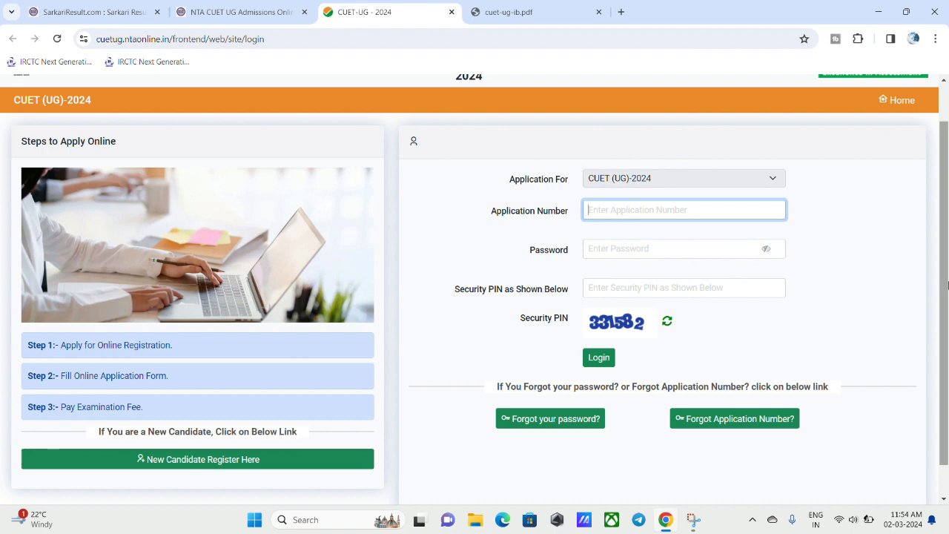
scroll(948, 285, down, 1)
mouse_move(37, 519)
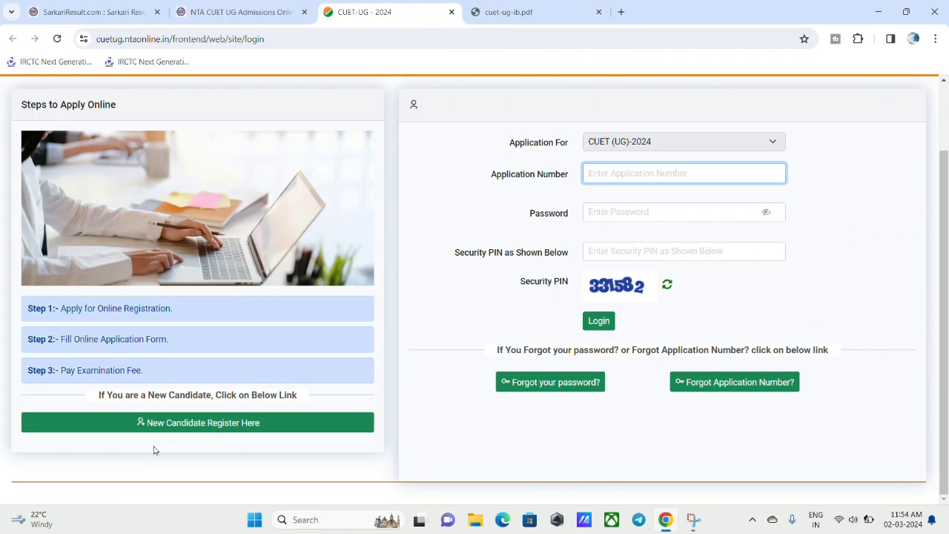
click(256, 425)
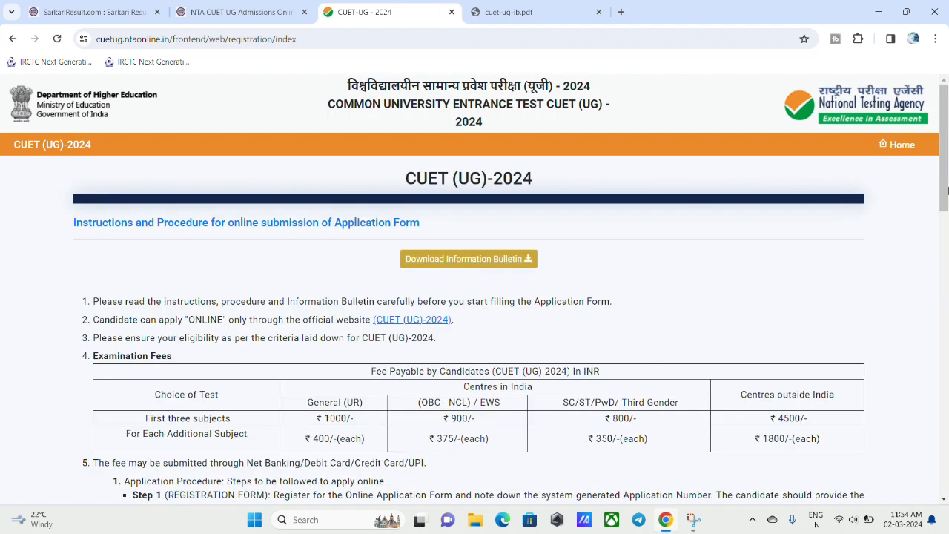
- Accept the information bulletin declaration and proceed to the Login and Identification page
drag(947, 191, 946, 508)
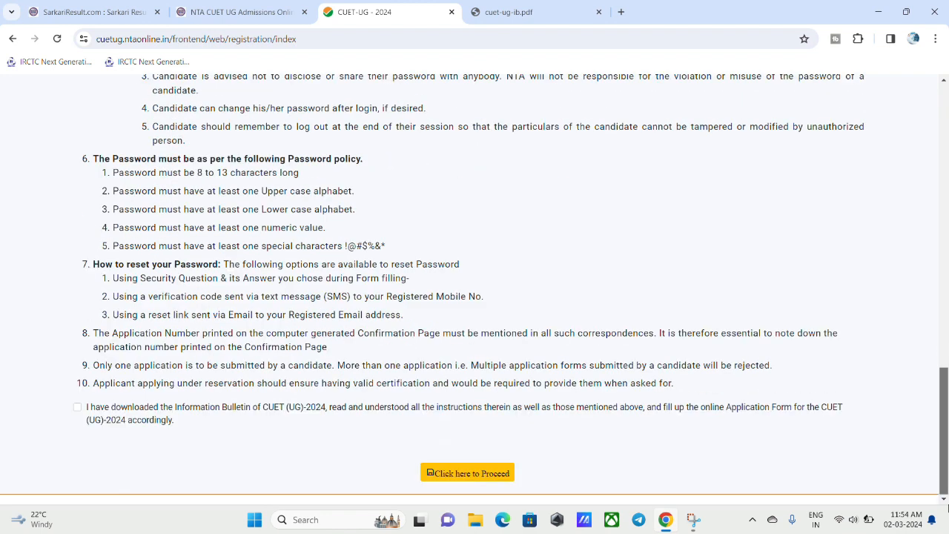
click(77, 409)
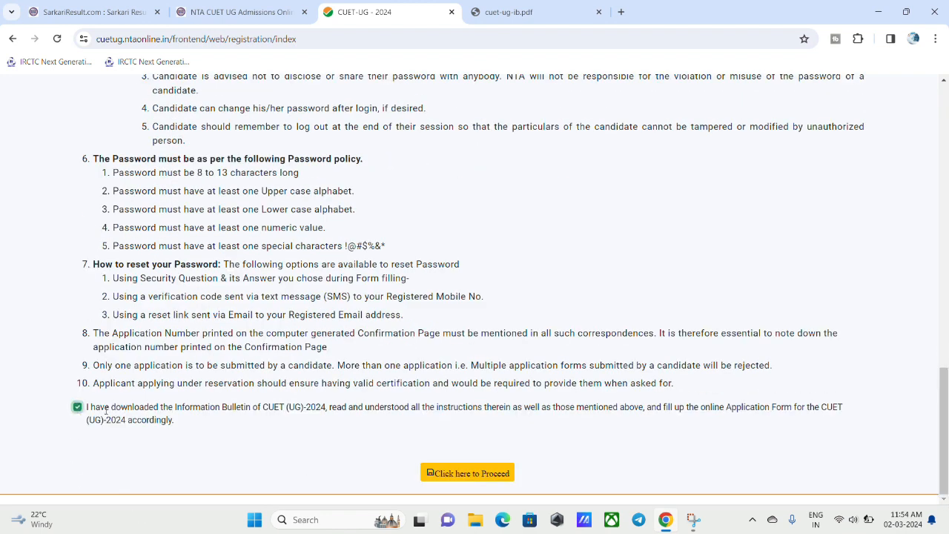
click(458, 478)
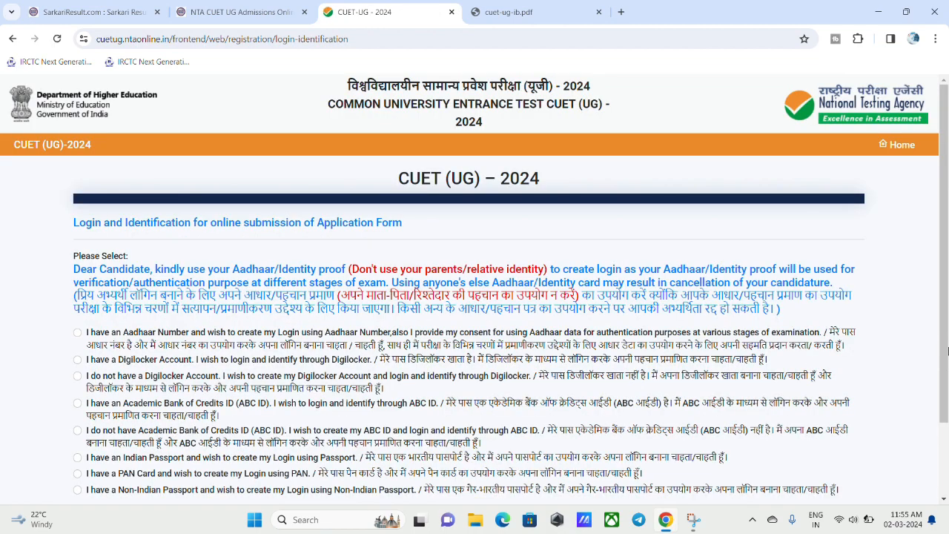
- Choose Aadhaar Number as the login identity and generate an OTP
drag(945, 277, 947, 352)
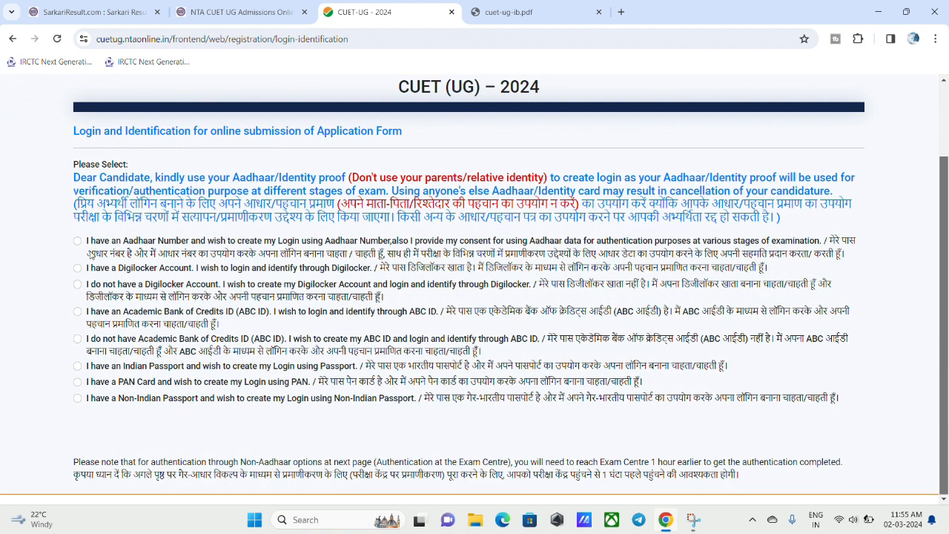
click(79, 241)
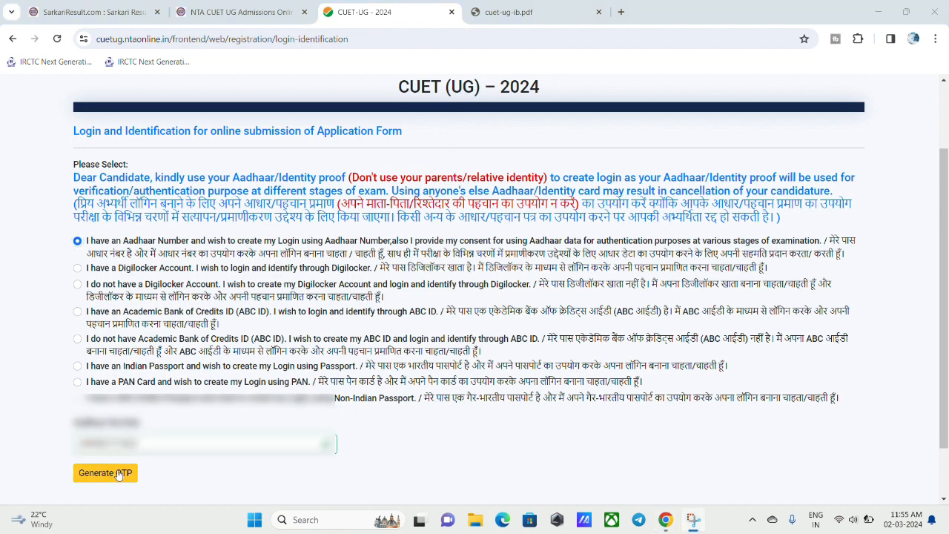
click(119, 473)
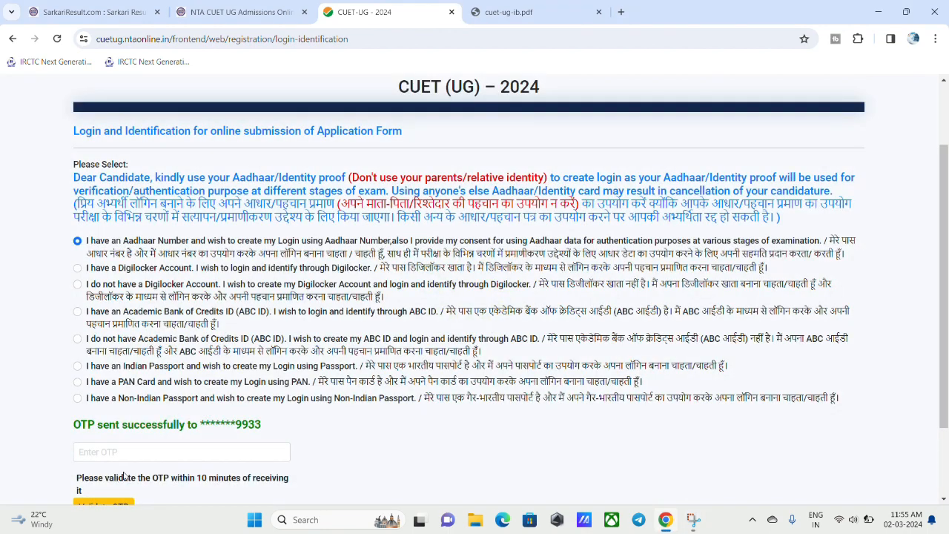
- Paste the received Aadhaar OTP and validate it
scroll(947, 343, down, 1)
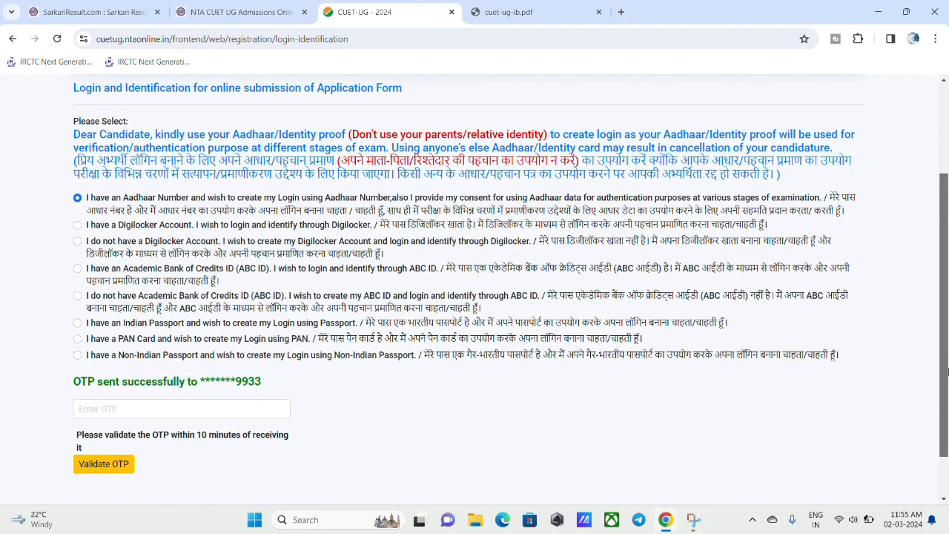
click(186, 389)
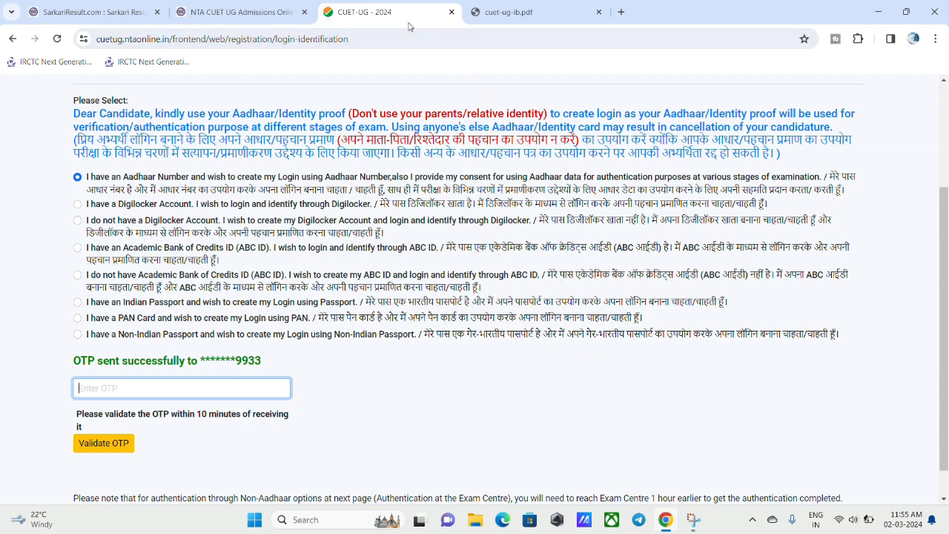
key(ctrl+v)
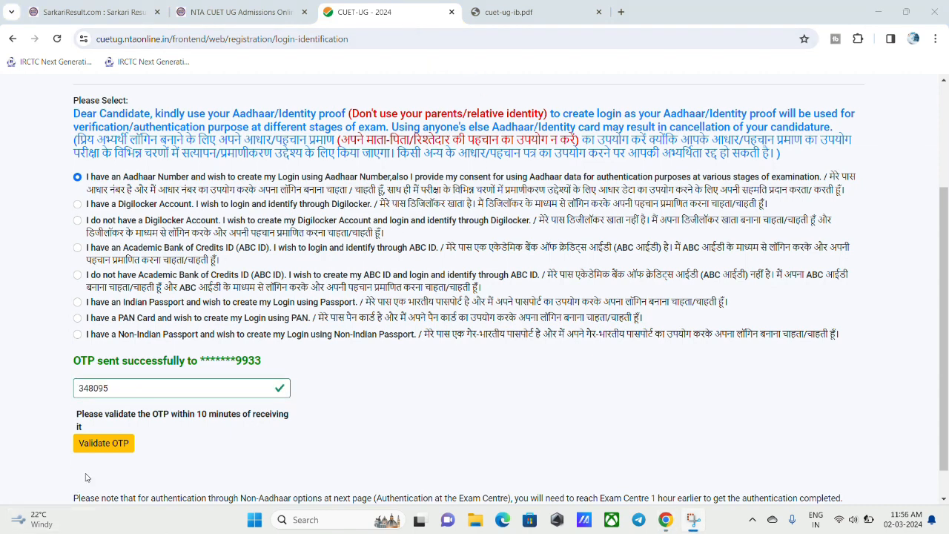
click(117, 452)
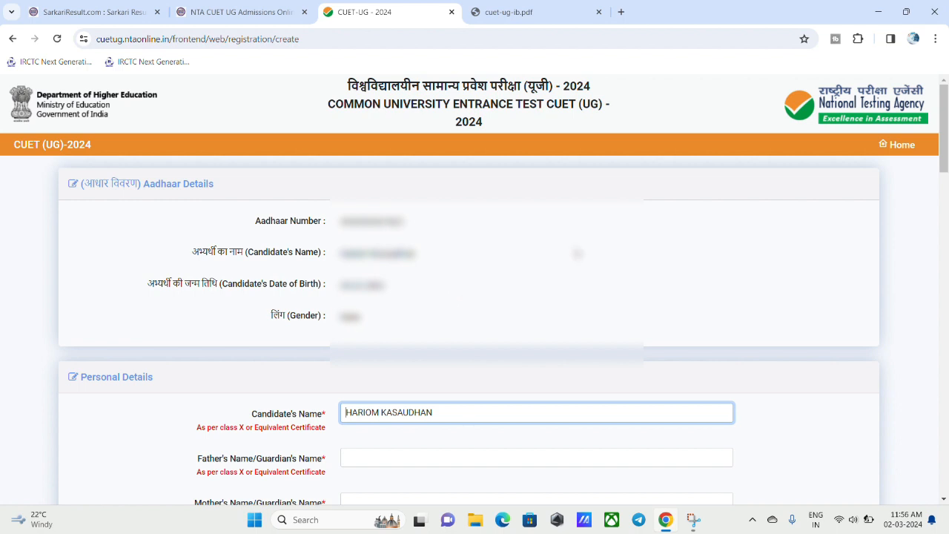
- Set the Personal Details identity type to PAN CARD and fill its identification number
drag(947, 162, 942, 225)
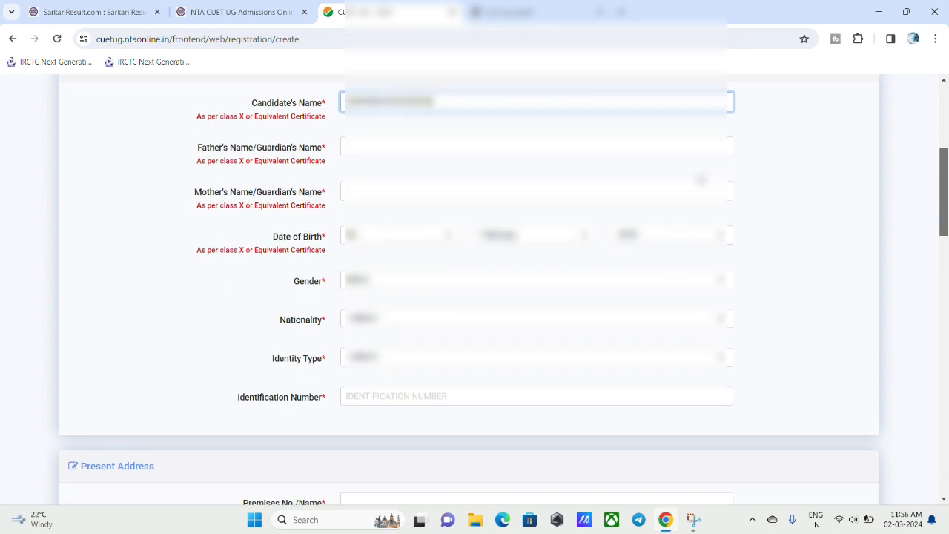
drag(945, 208, 918, 140)
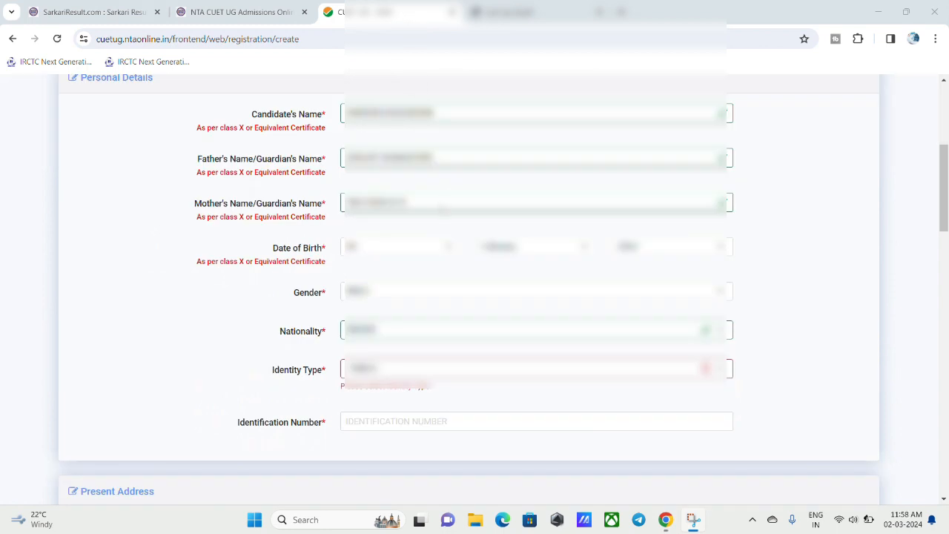
click(449, 371)
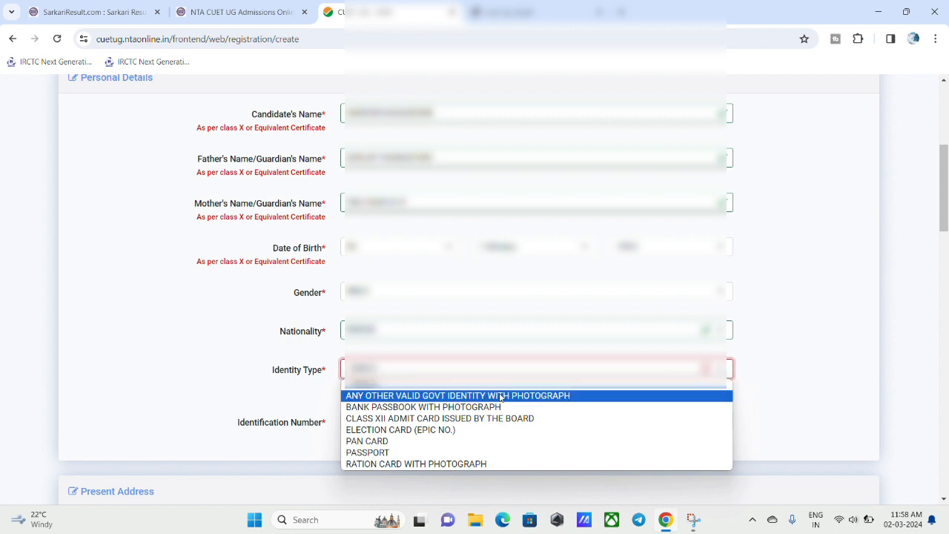
click(456, 444)
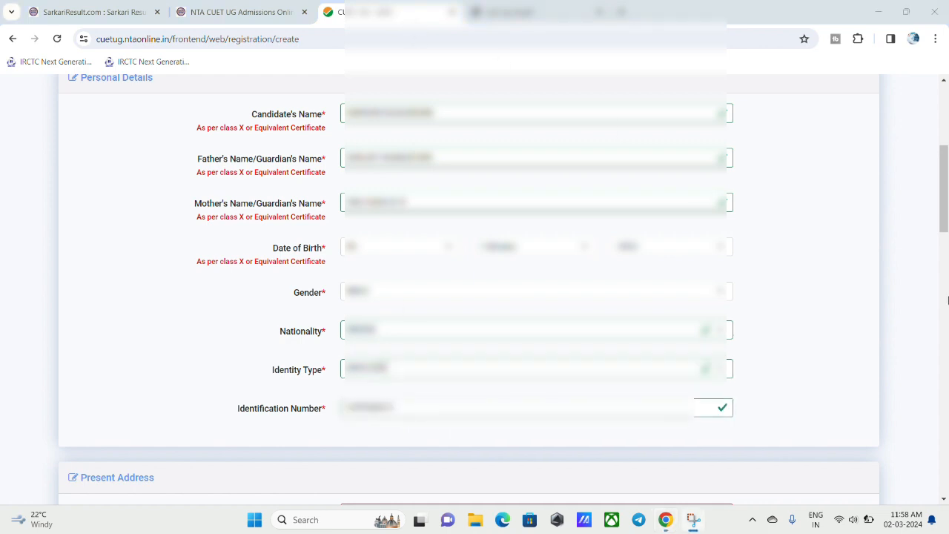
drag(946, 225, 946, 292)
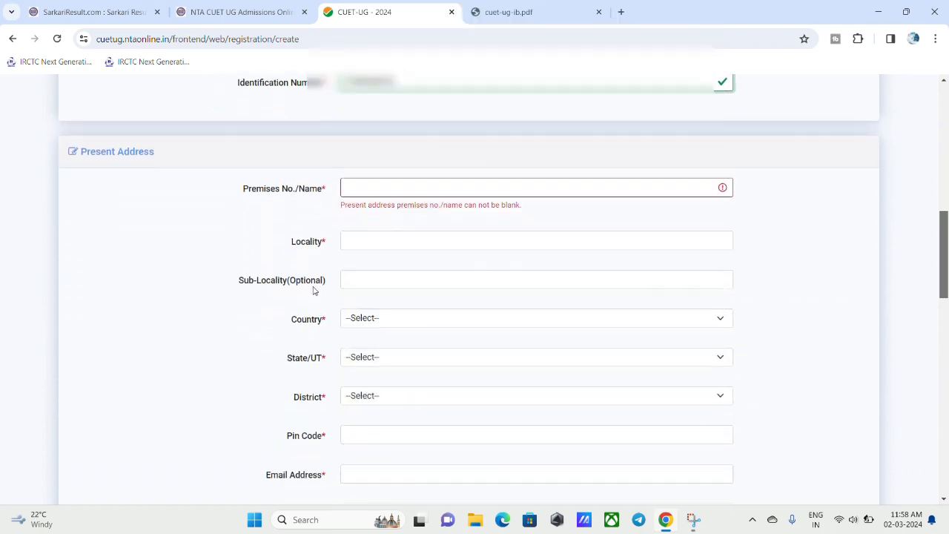
- Begin filling the present address premises field on the registration form
click(444, 195)
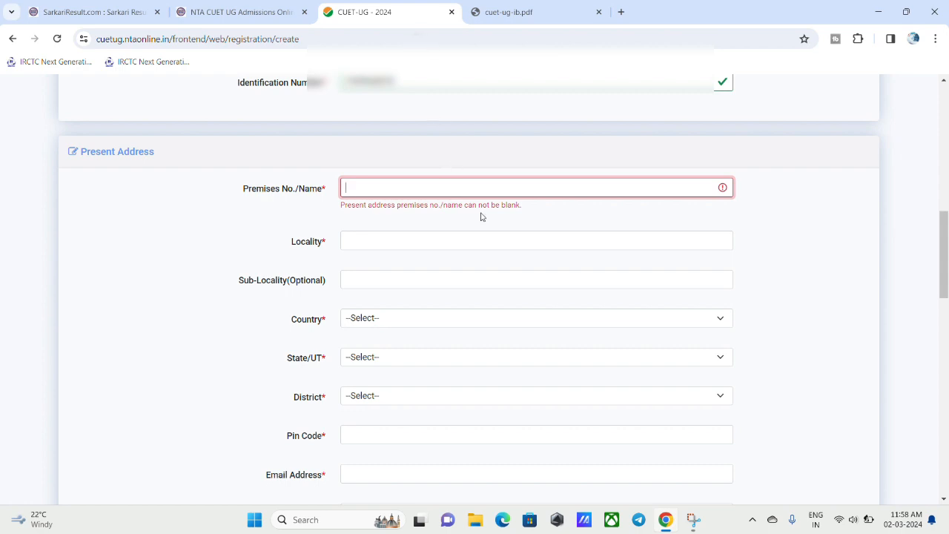
mouse_move(944, 279)
mouse_down()
mouse_move(946, 352)
mouse_move(944, 222)
mouse_move(946, 289)
mouse_up()
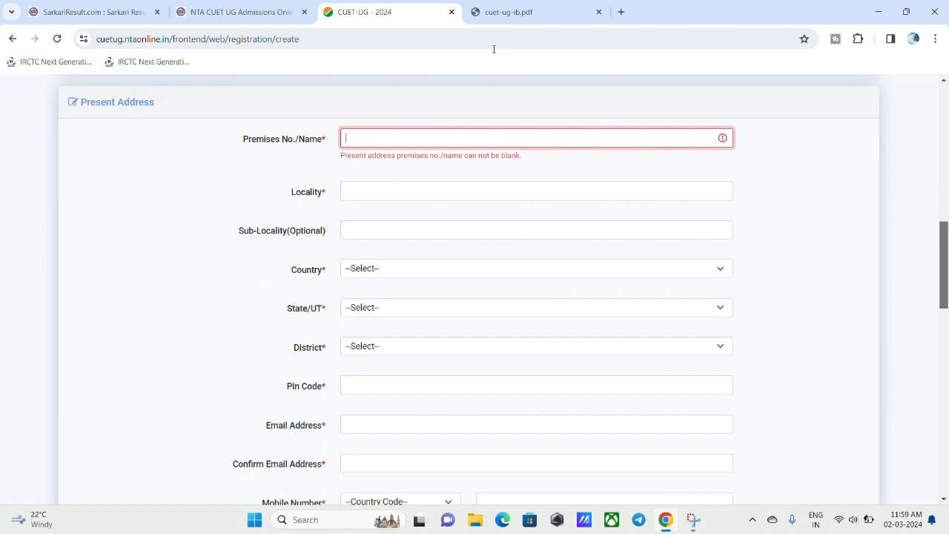
click(413, 25)
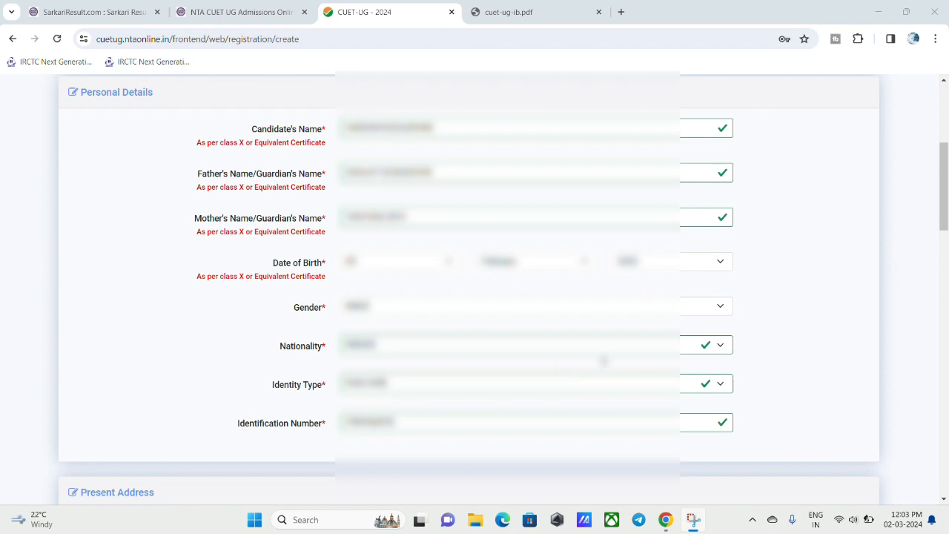
click(778, 368)
- Scroll down past the address fields to the Choose Password and Security Pin sections
scroll(777, 368, down, 3)
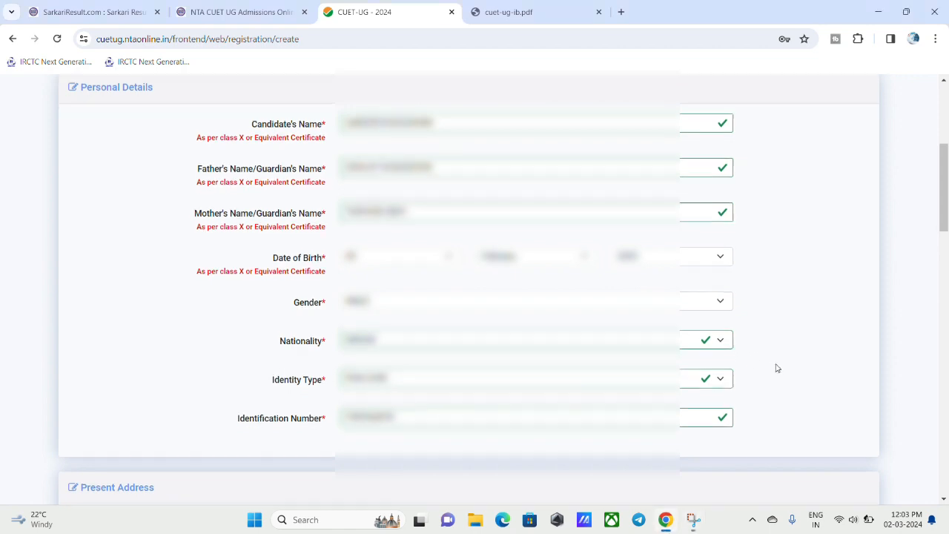
scroll(777, 367, down, 4)
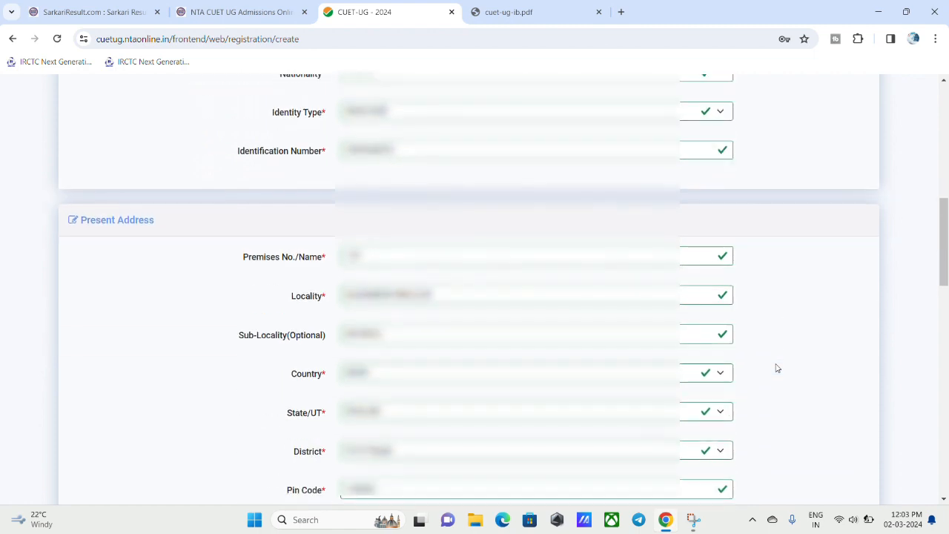
scroll(777, 367, down, 2)
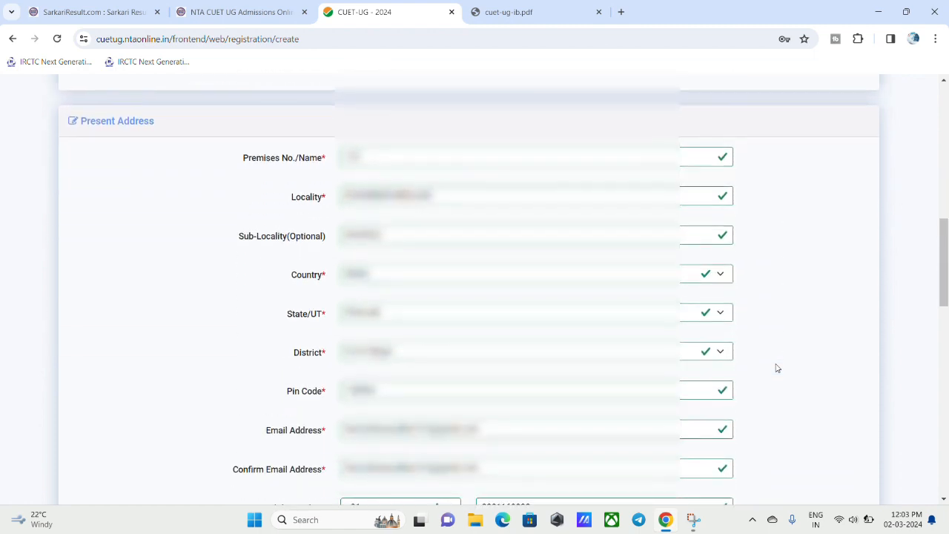
scroll(777, 368, down, 3)
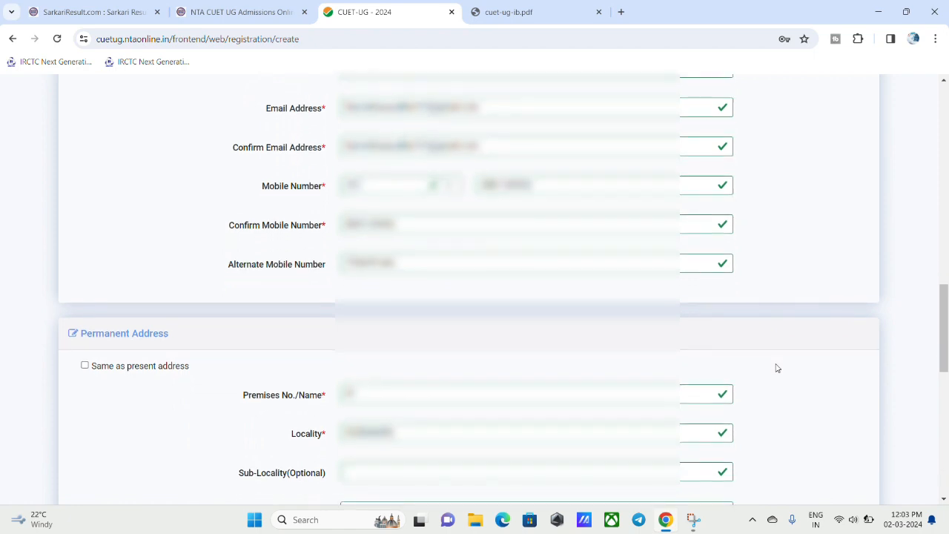
scroll(777, 367, down, 2)
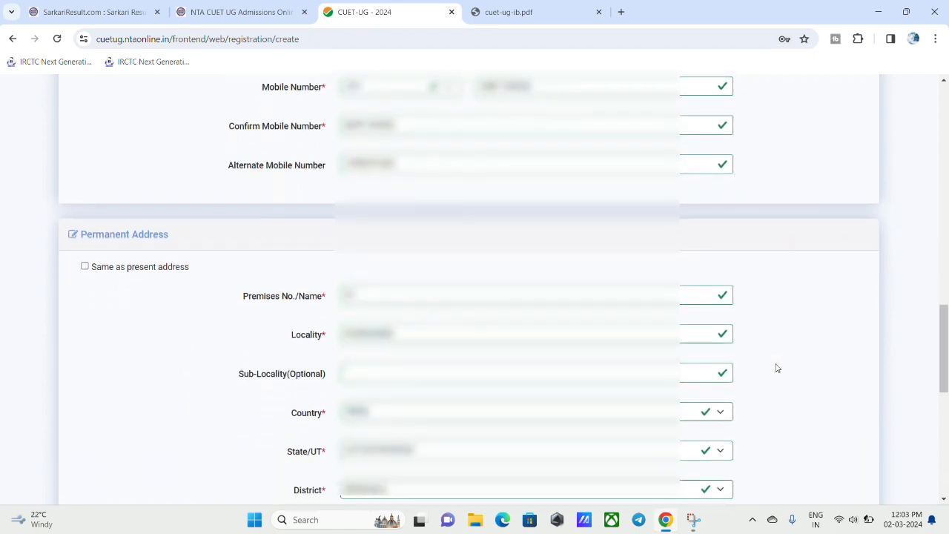
scroll(777, 368, down, 1)
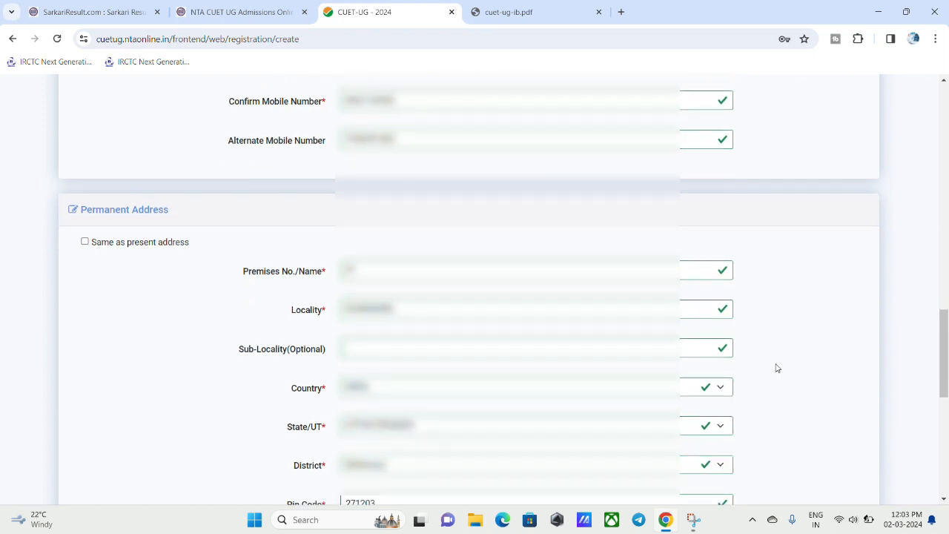
scroll(777, 368, down, 2)
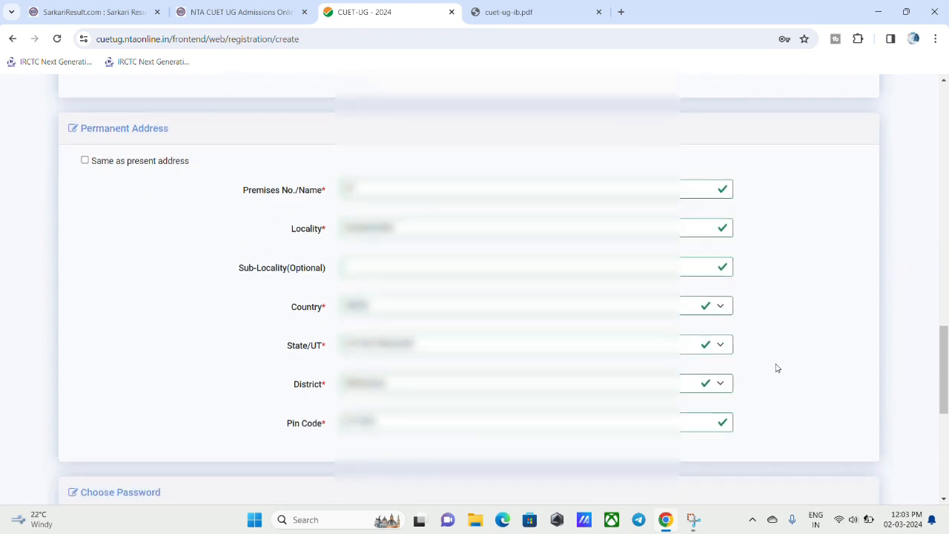
scroll(776, 368, down, 3)
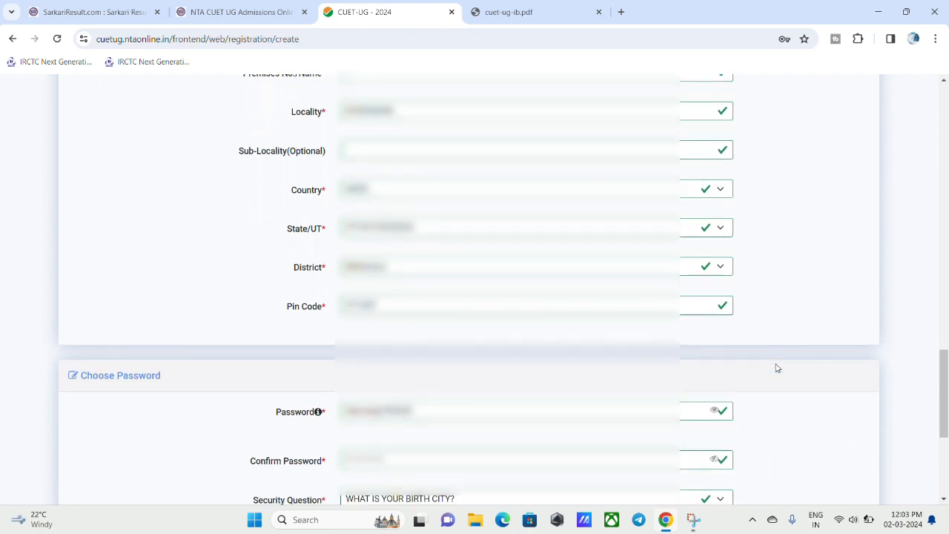
scroll(777, 368, down, 4)
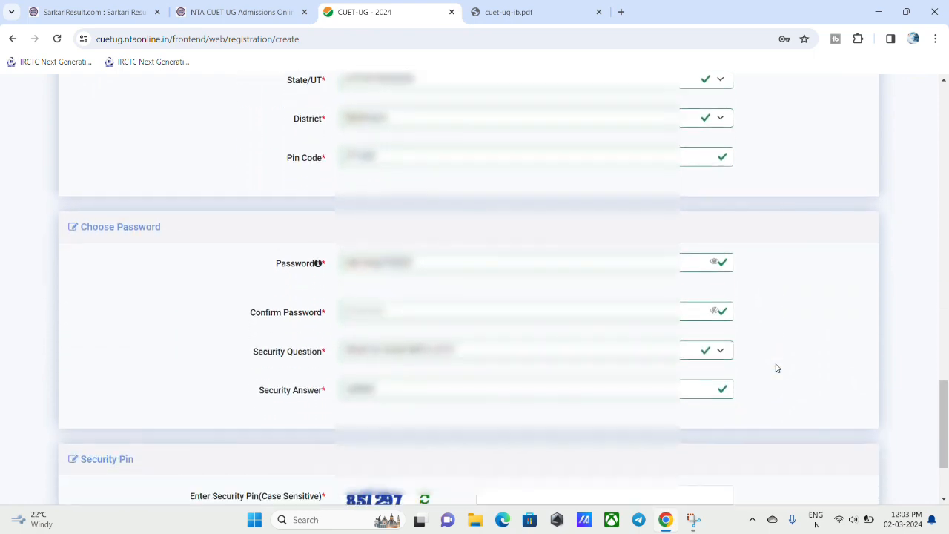
scroll(777, 368, down, 3)
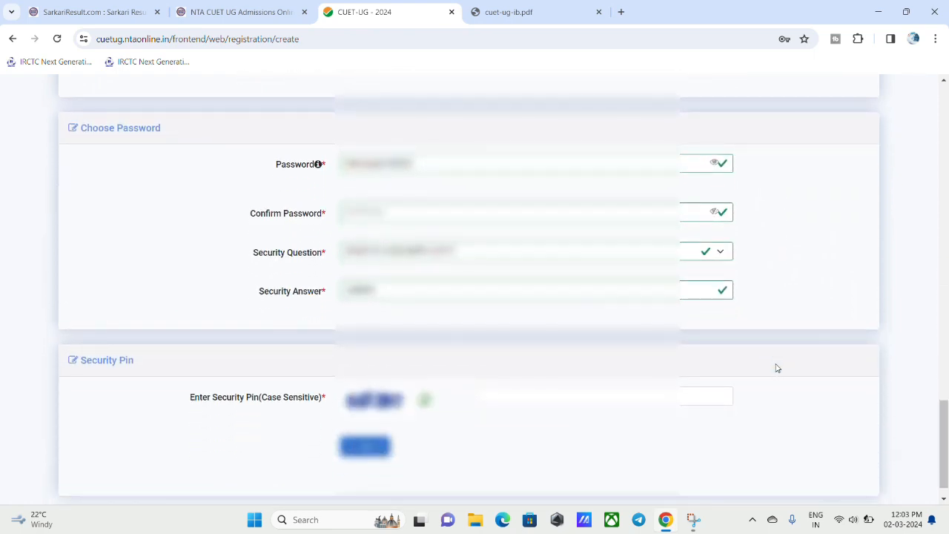
scroll(776, 368, down, 1)
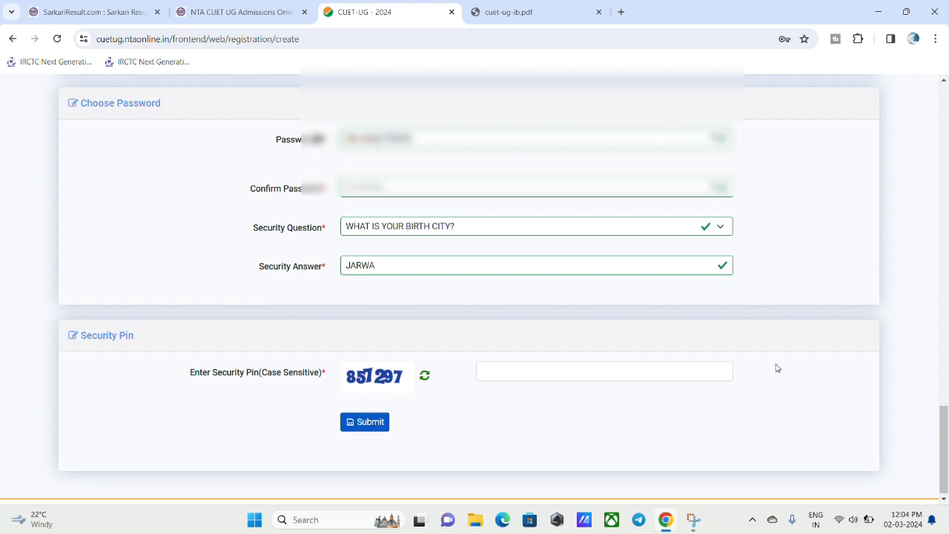
- Change the security question to the neighbour's pet name and type its answer
click(724, 228)
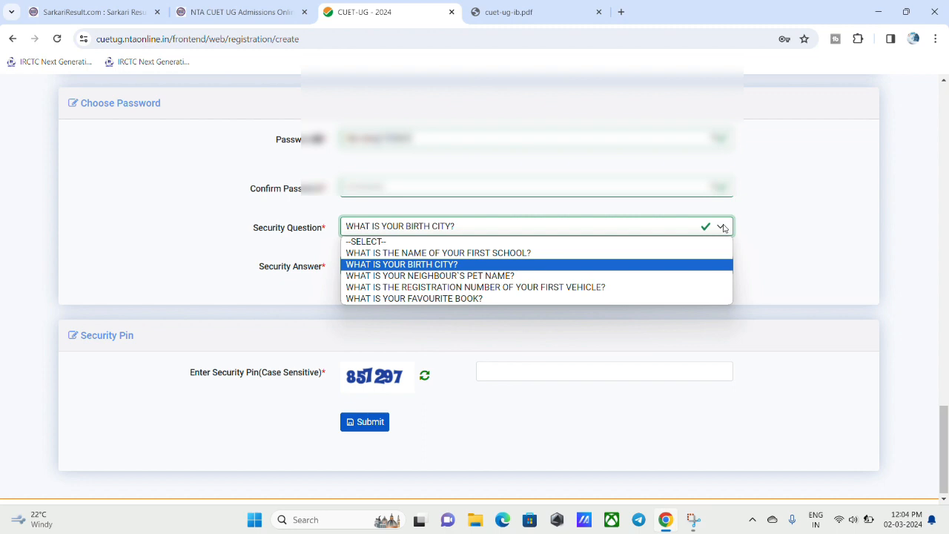
click(721, 227)
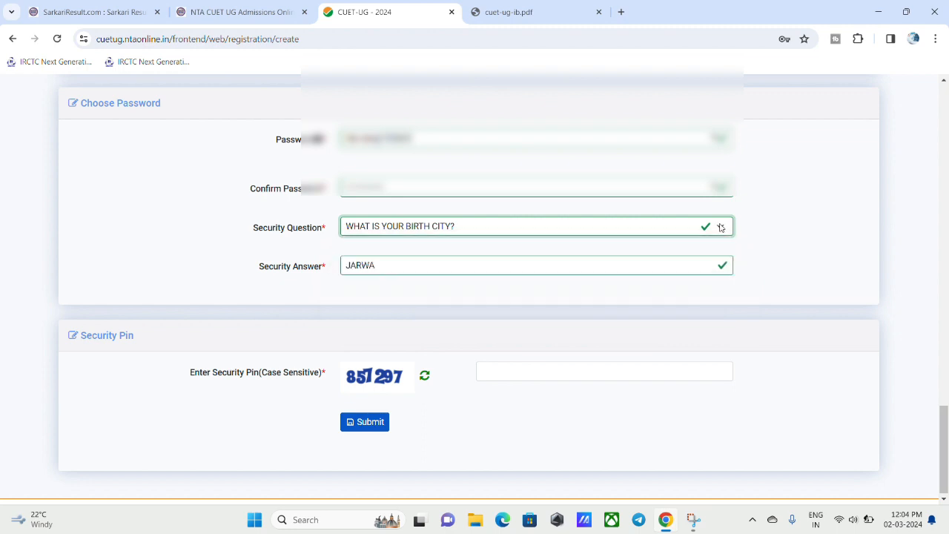
key(Down)
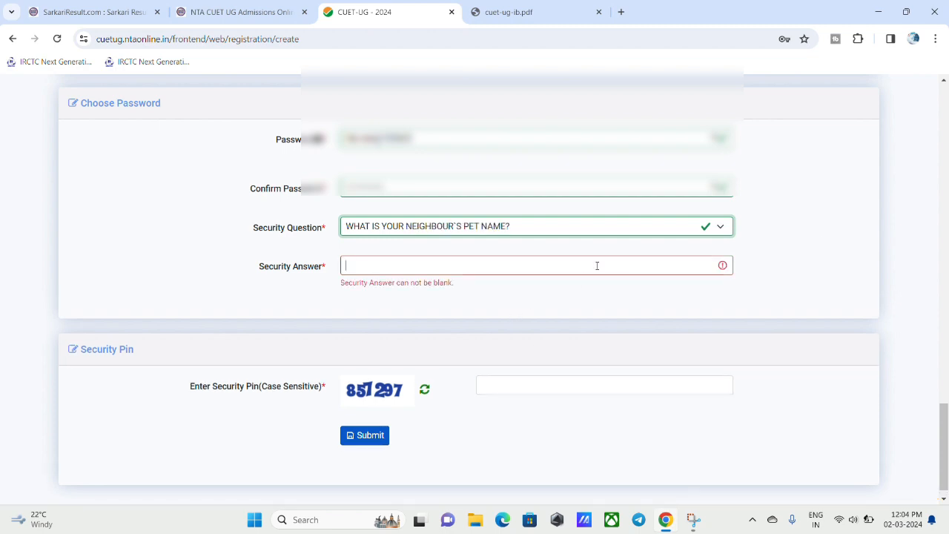
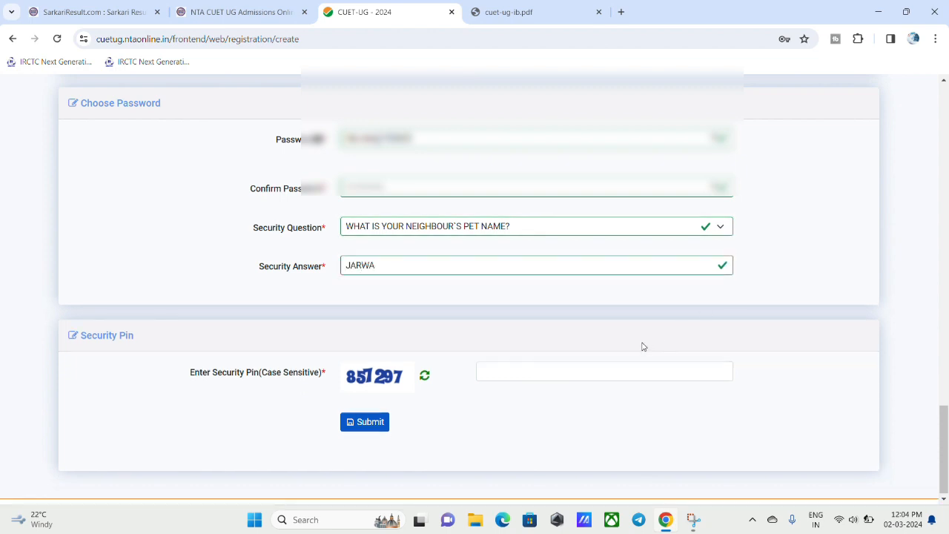
- Enter the four-digit security pin and submit the form for review
click(618, 373)
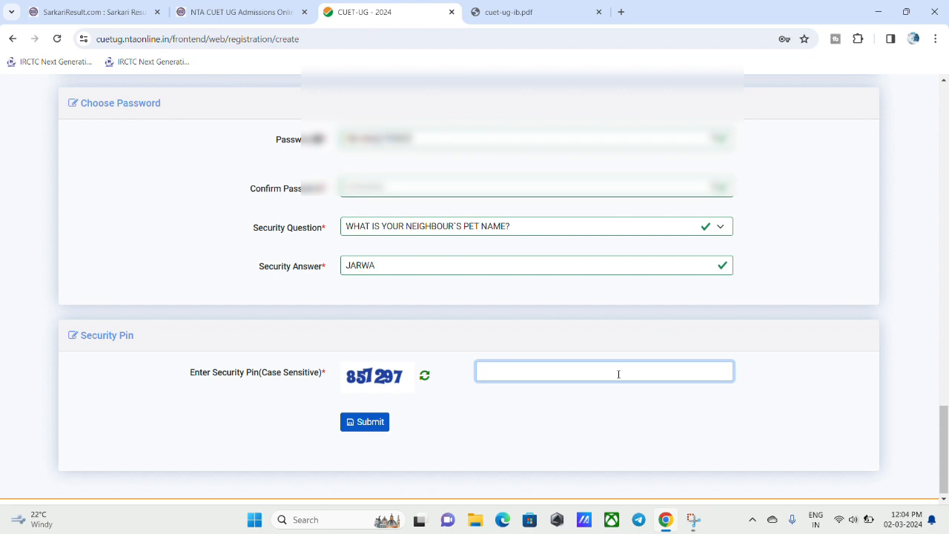
click(370, 422)
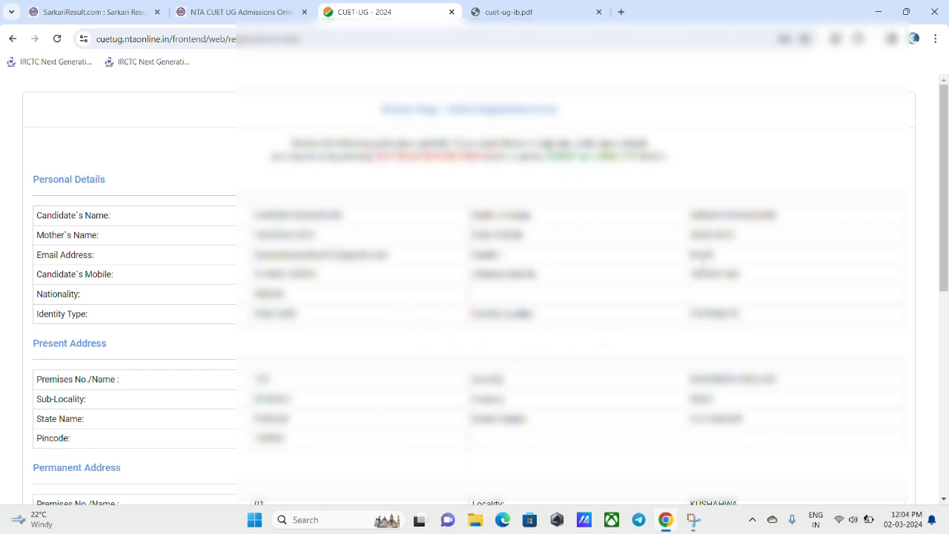
- Tick all eight particulars, from Candidate Name through Address, as verified
drag(947, 261, 947, 433)
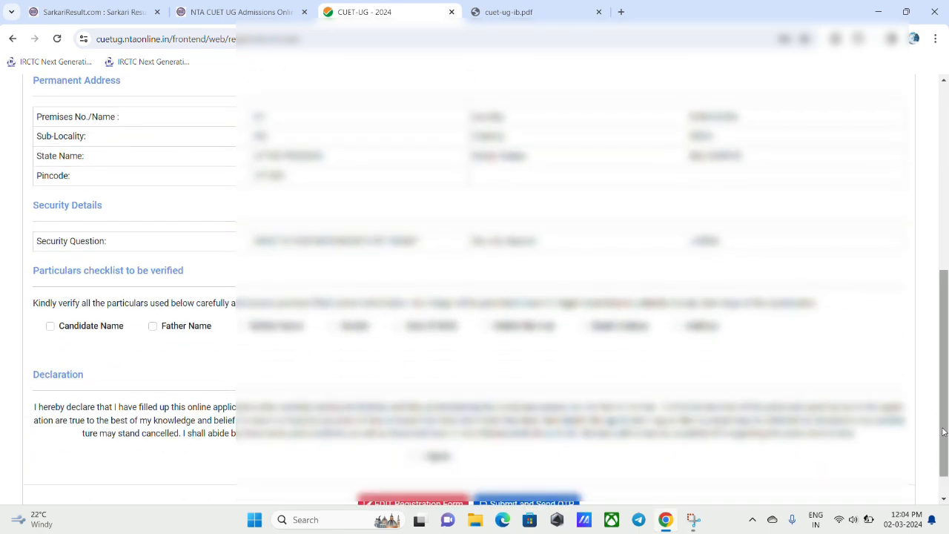
click(50, 330)
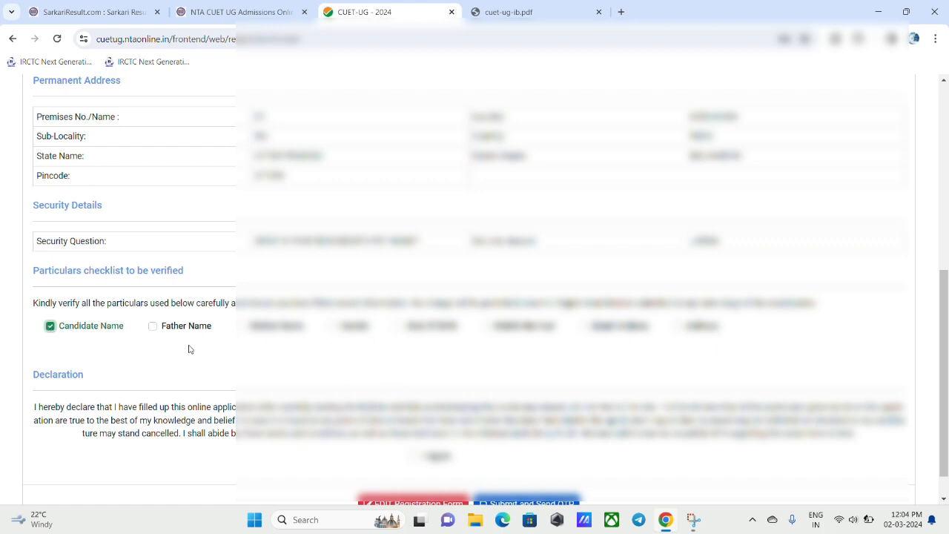
click(153, 327)
click(243, 328)
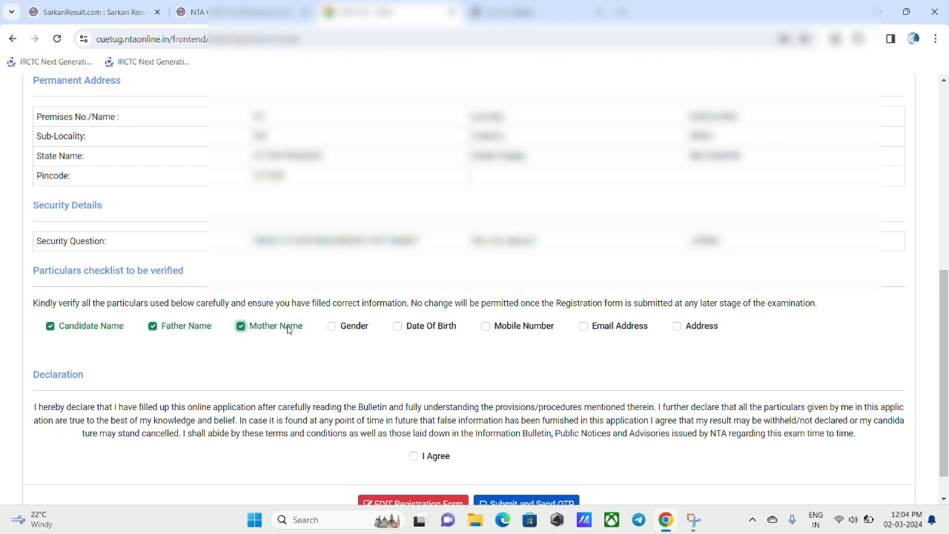
click(335, 330)
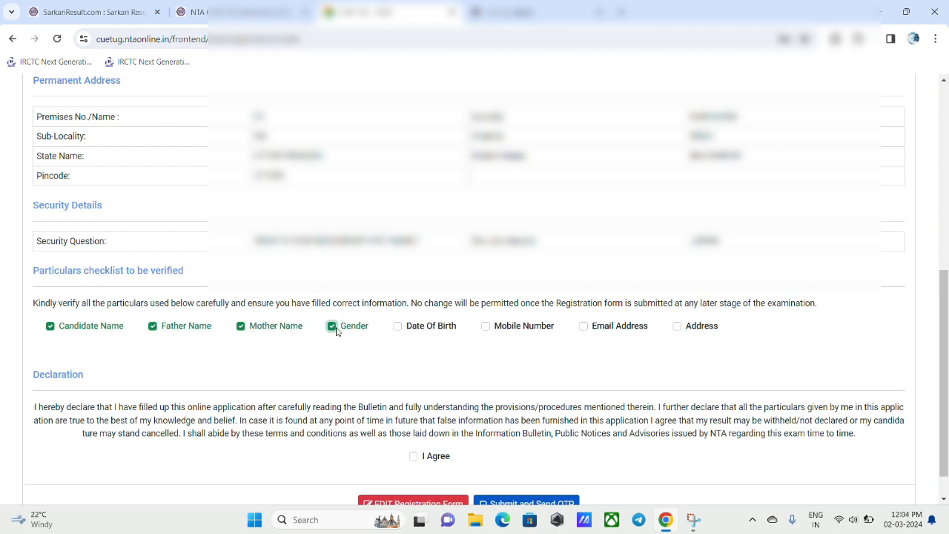
click(397, 326)
click(487, 327)
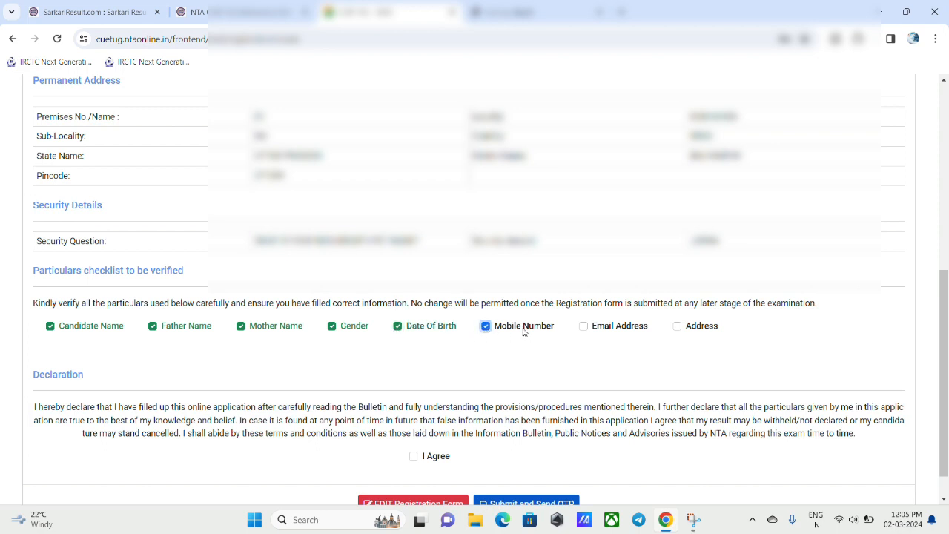
click(583, 328)
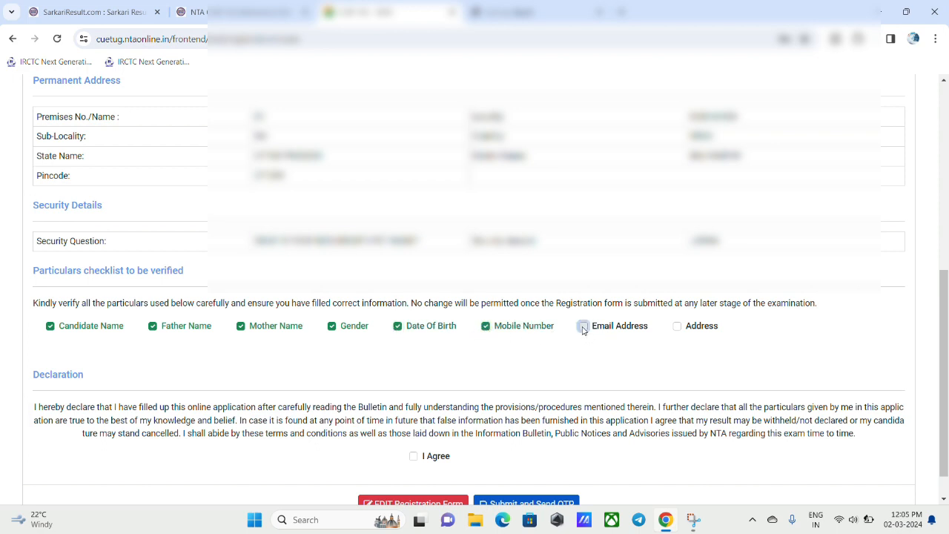
click(677, 327)
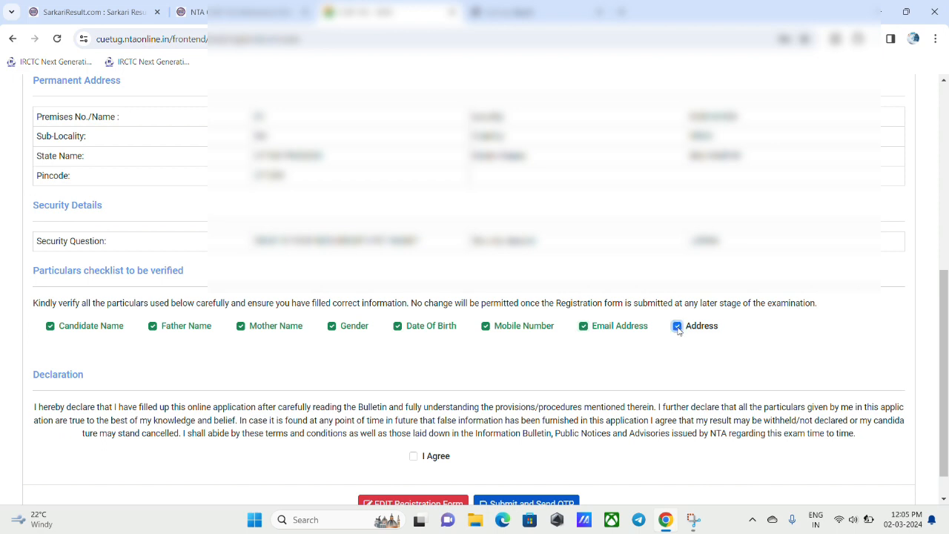
- Accept the declaration, submit the registration and confirm sending the email OTP
drag(945, 313, 946, 330)
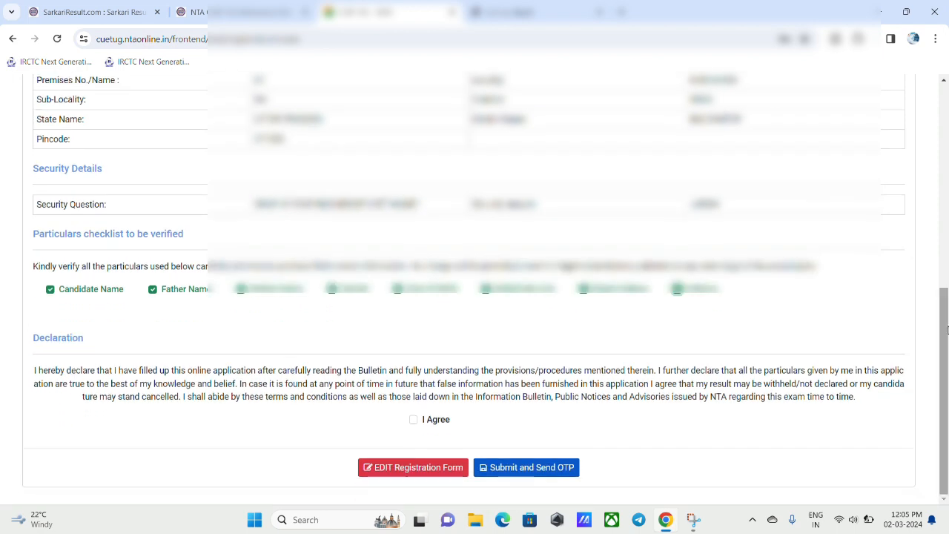
click(415, 420)
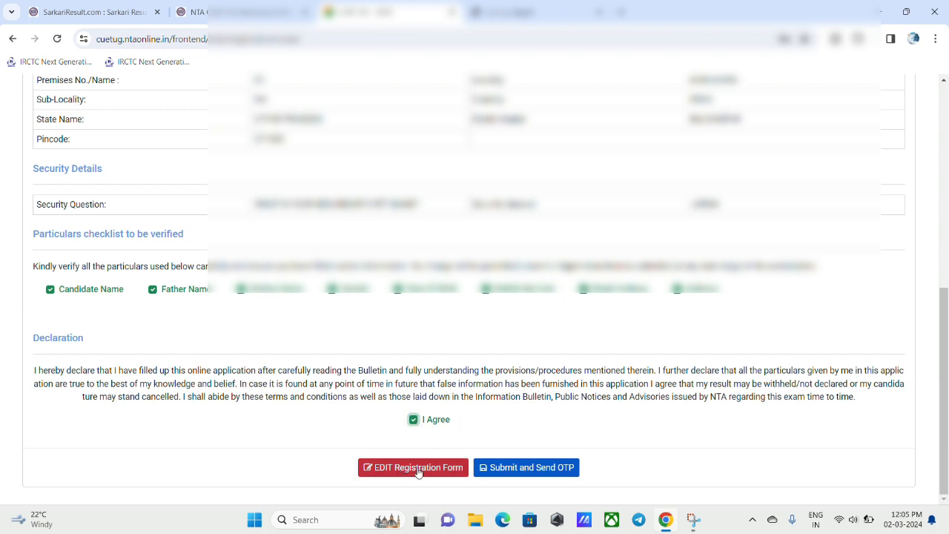
click(535, 473)
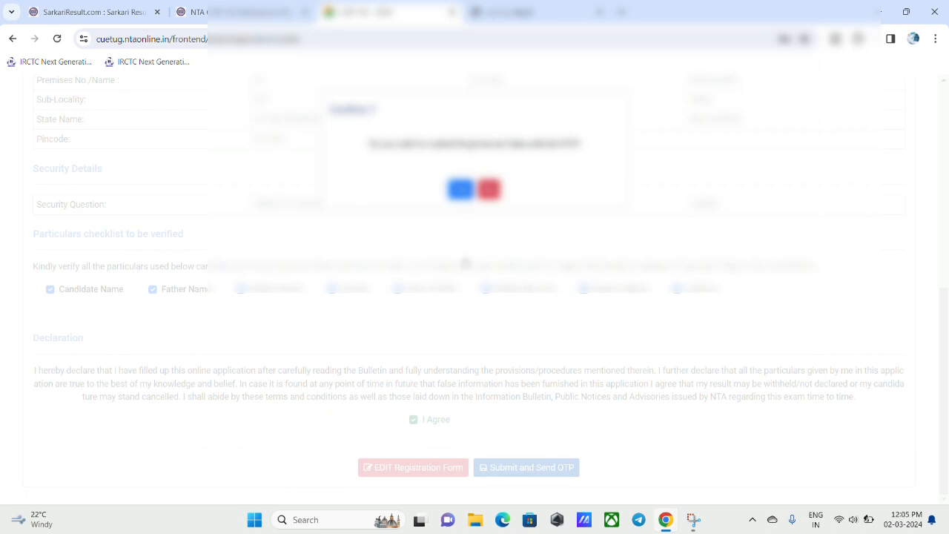
click(457, 195)
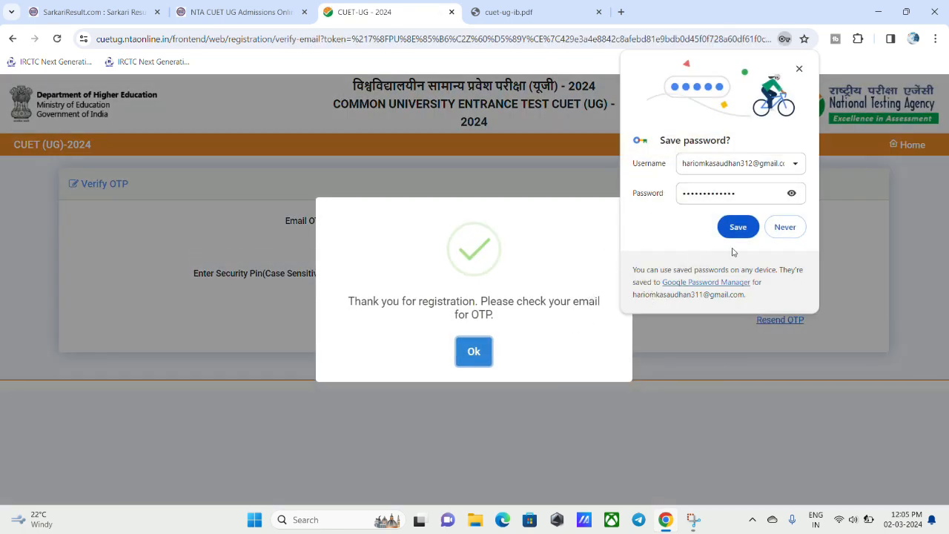
- Save the password in Chrome, then verify the account with the emailed OTP and security pin
click(742, 227)
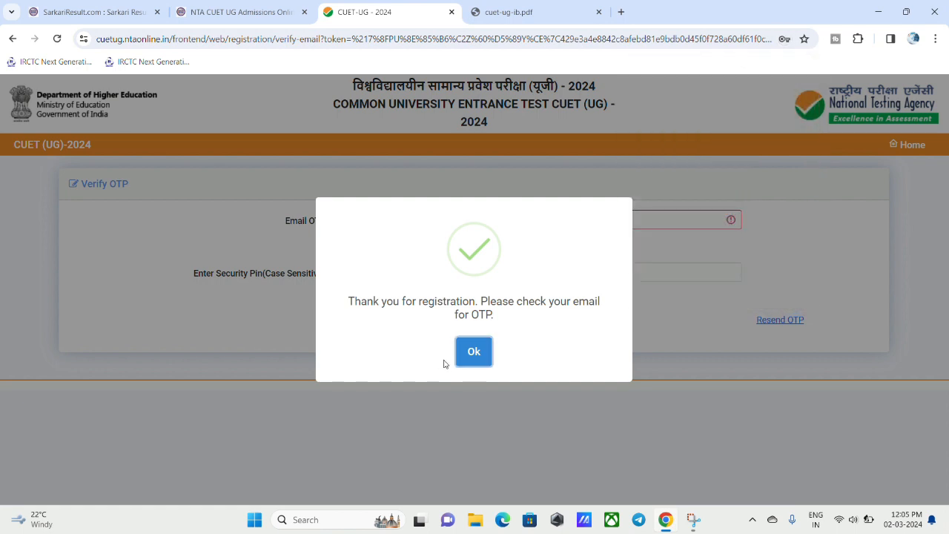
click(483, 361)
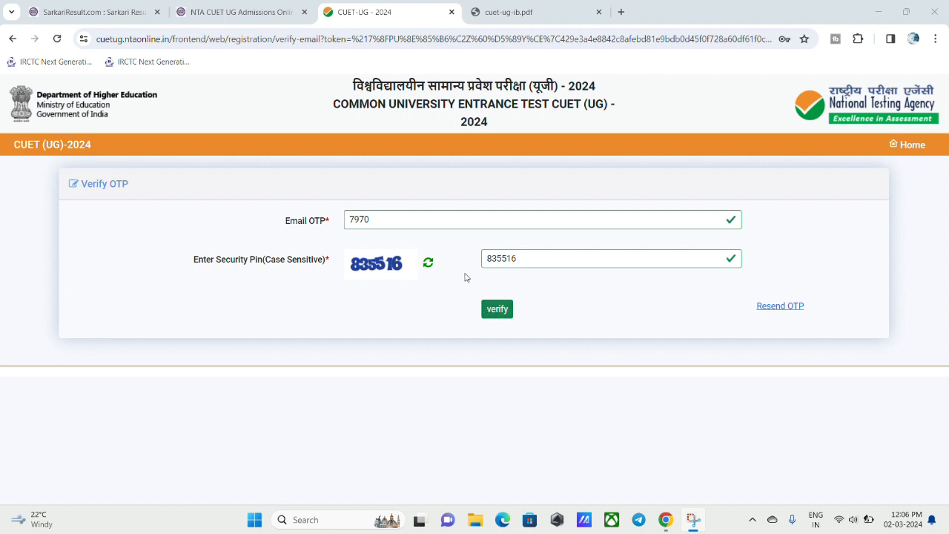
click(503, 316)
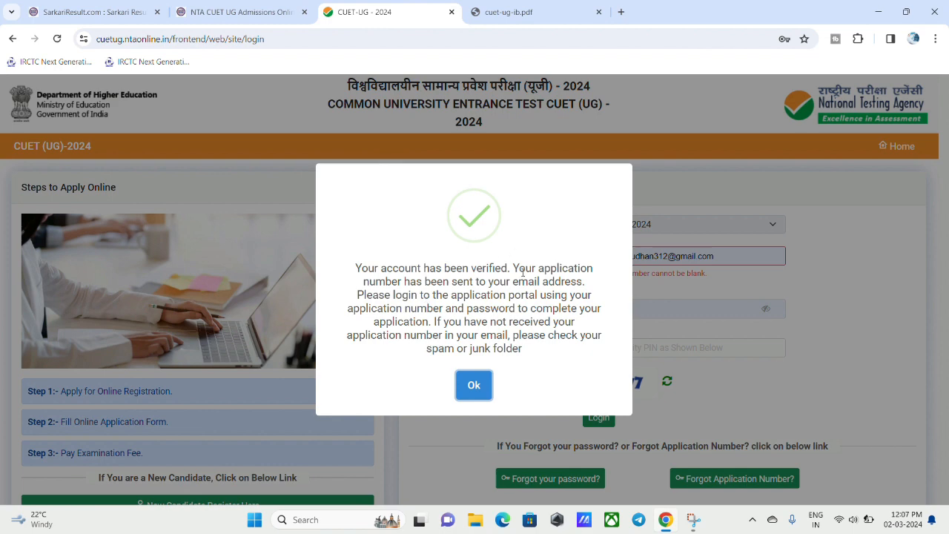
- Log in with the new application number, password and PIN, saving the login in Chrome
click(473, 385)
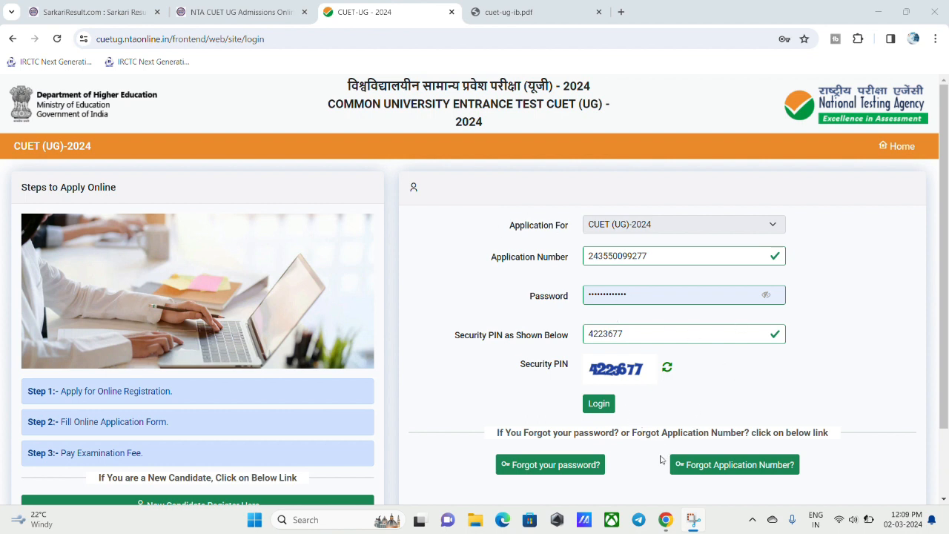
click(605, 403)
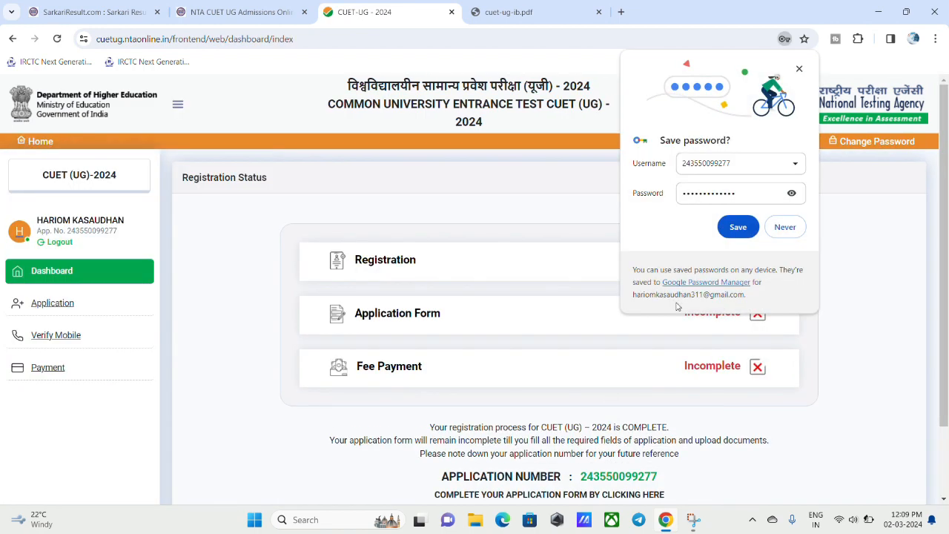
click(735, 227)
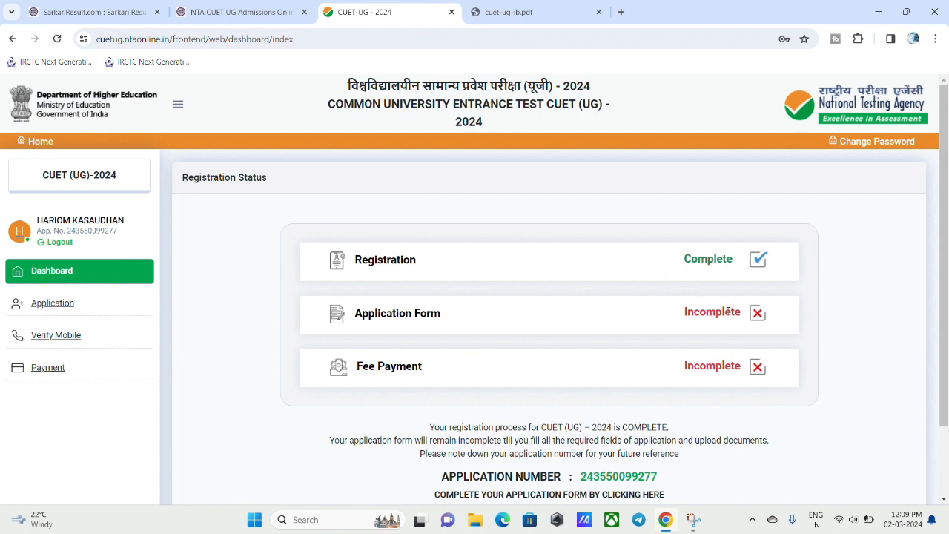
- Open the Application status overview and start completing the application form
click(55, 307)
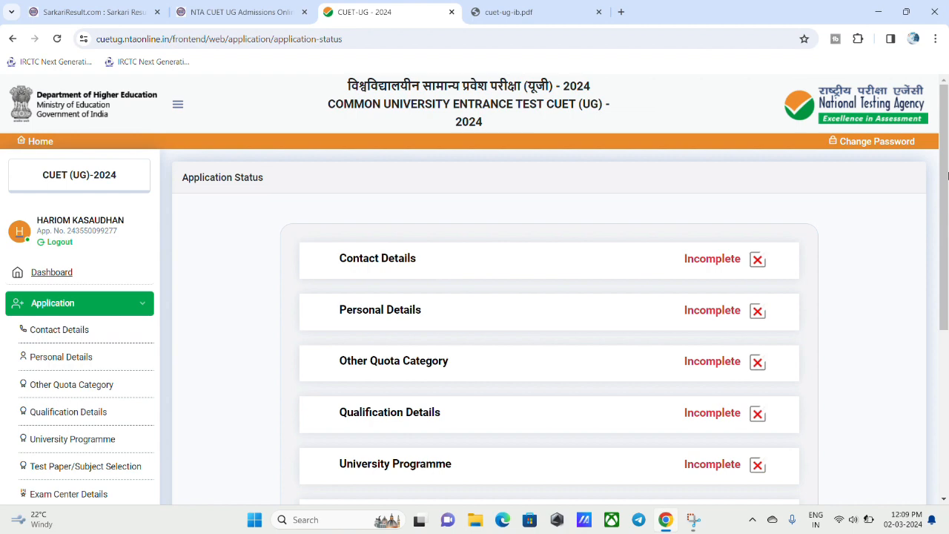
drag(947, 175, 946, 347)
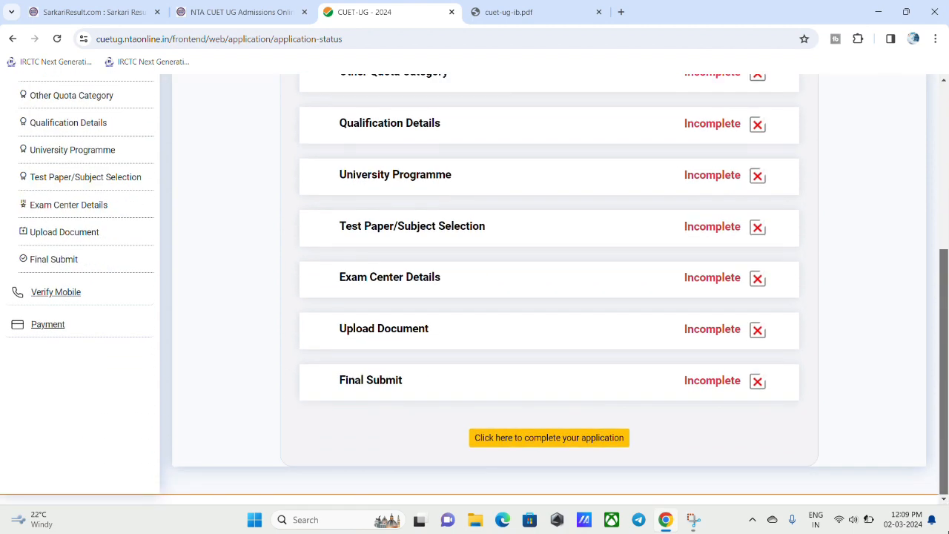
click(569, 445)
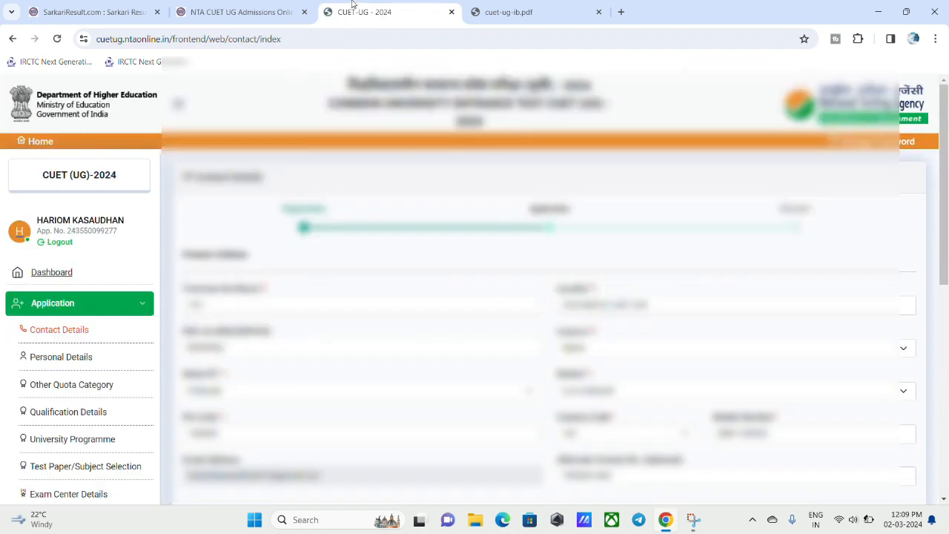
- Accept the contact details declaration, save the Contact Details and dismiss the confirmation
click(407, 21)
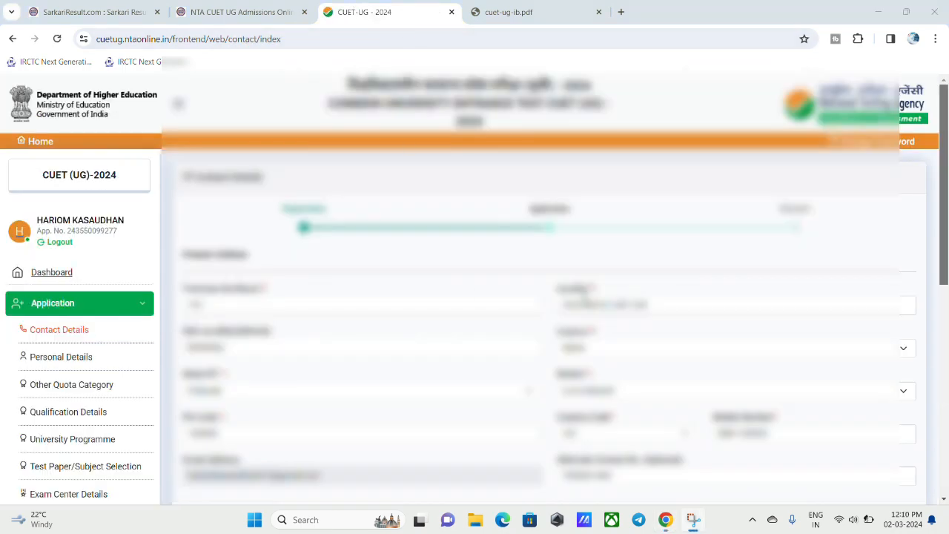
drag(947, 280, 947, 493)
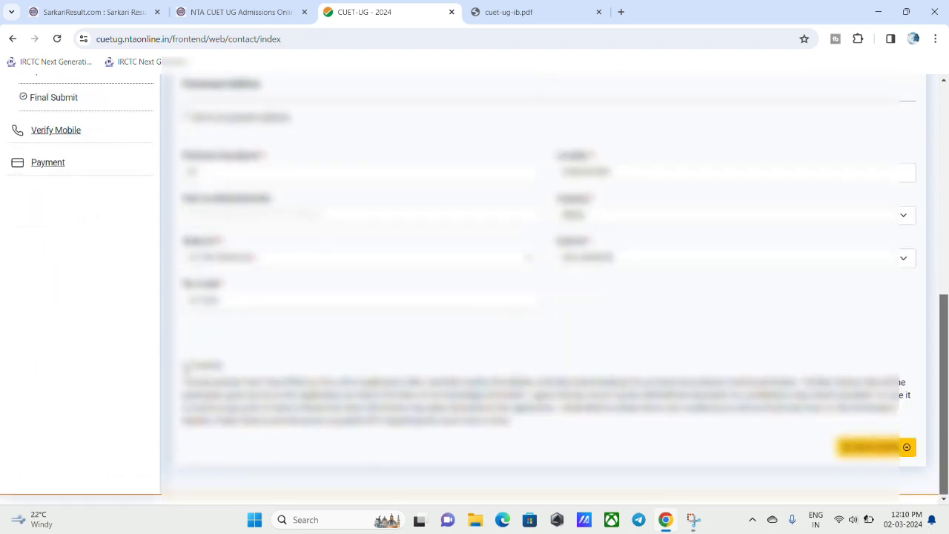
click(187, 364)
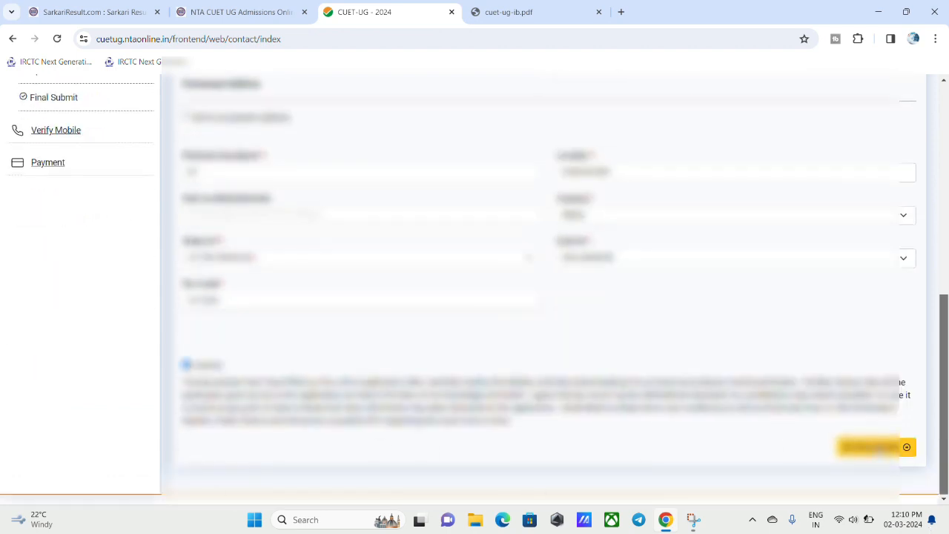
click(877, 448)
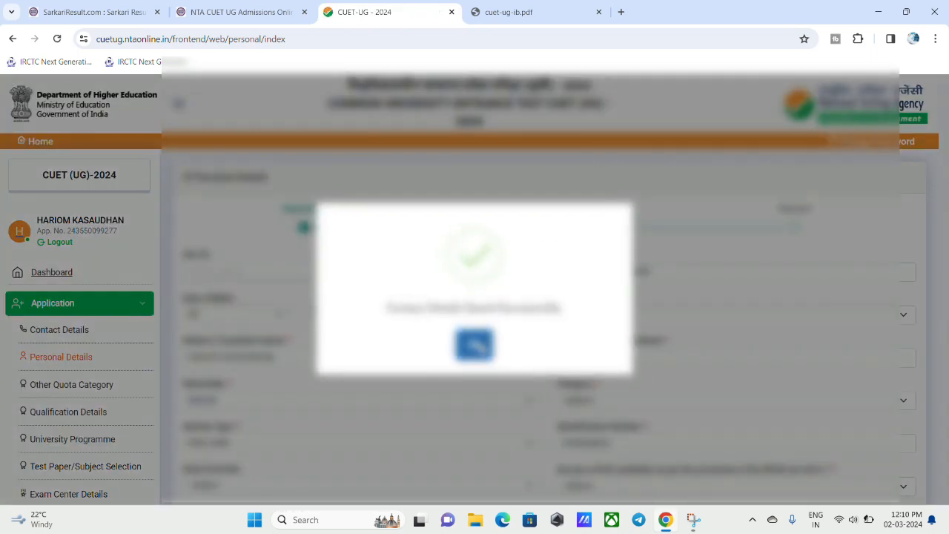
click(479, 345)
- Review the Personal Details form and save it with Save & Next
drag(947, 226, 940, 459)
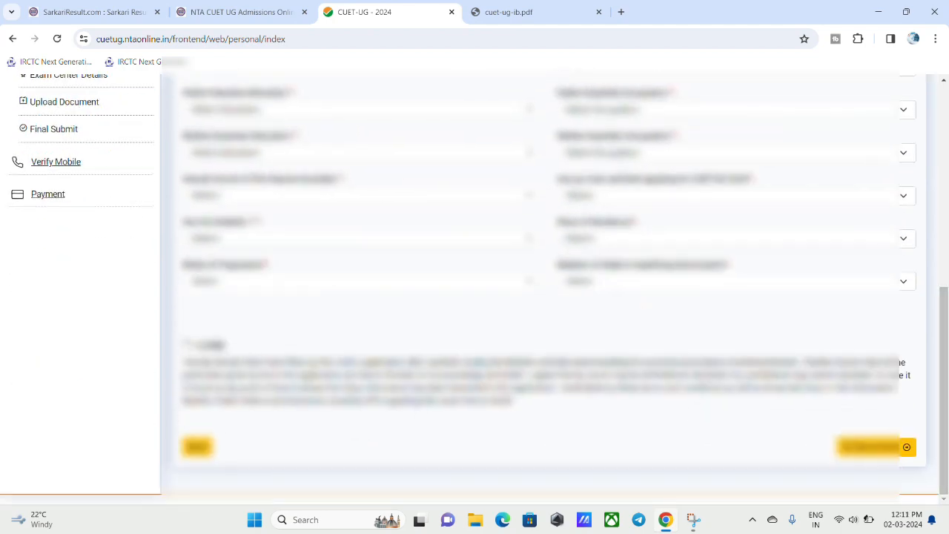
drag(945, 357, 947, 263)
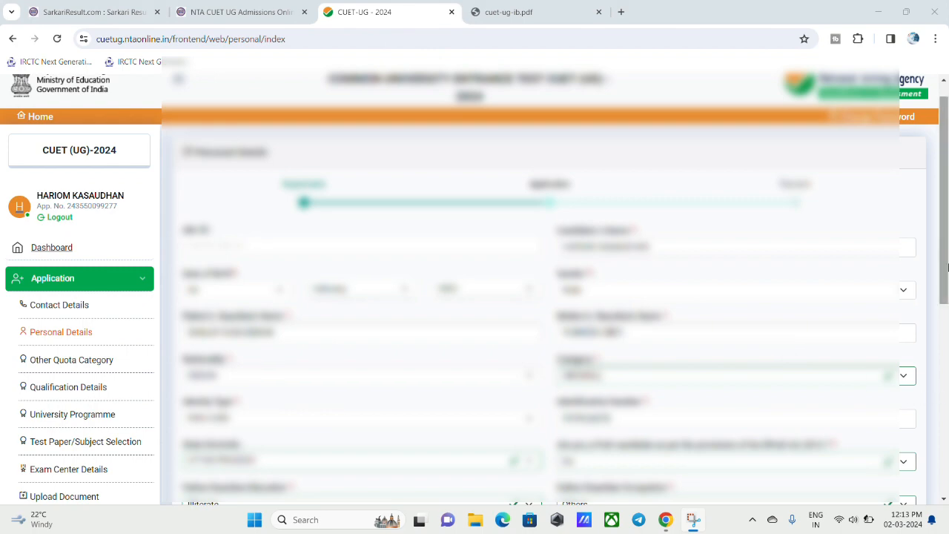
drag(947, 261, 930, 459)
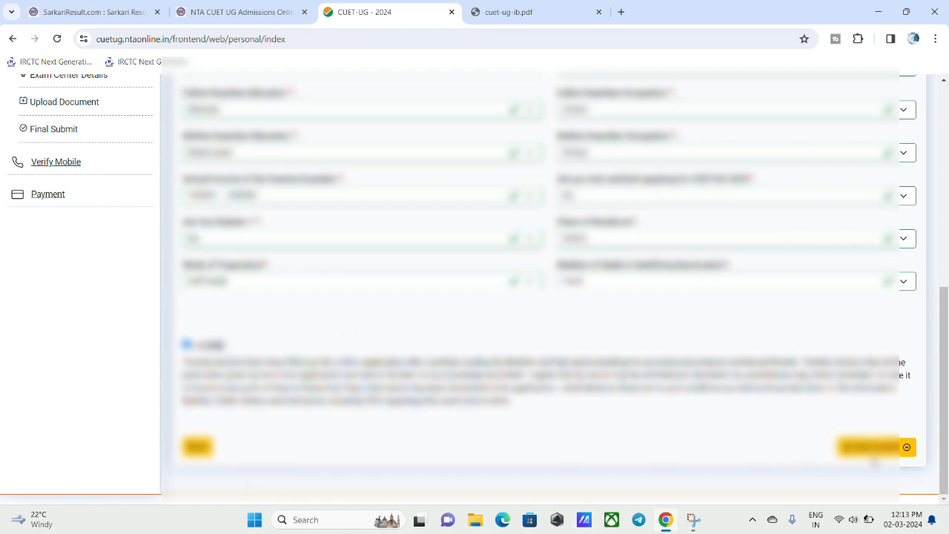
click(875, 460)
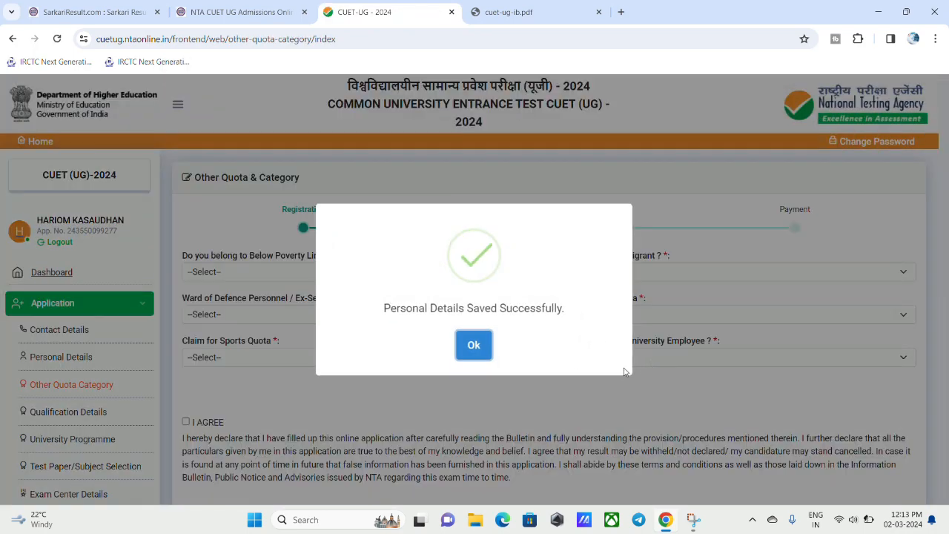
- Answer No to Below Poverty Line, Kashmiri Migrant and Ward of Defence Personnel
click(478, 347)
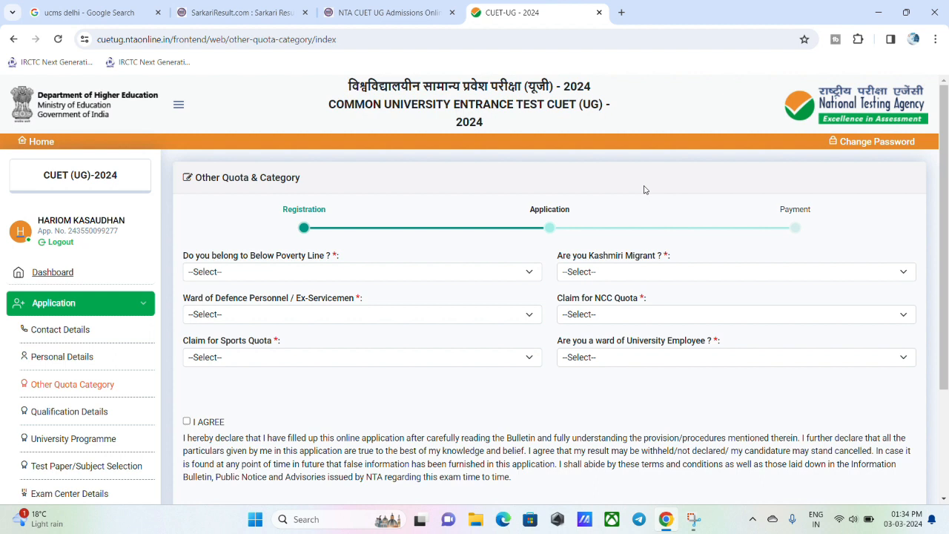
click(525, 282)
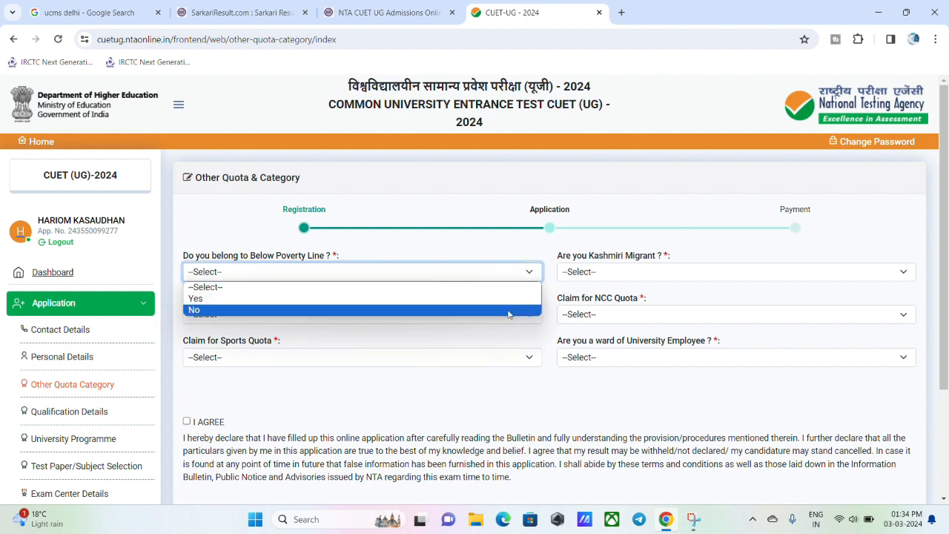
click(509, 310)
click(598, 275)
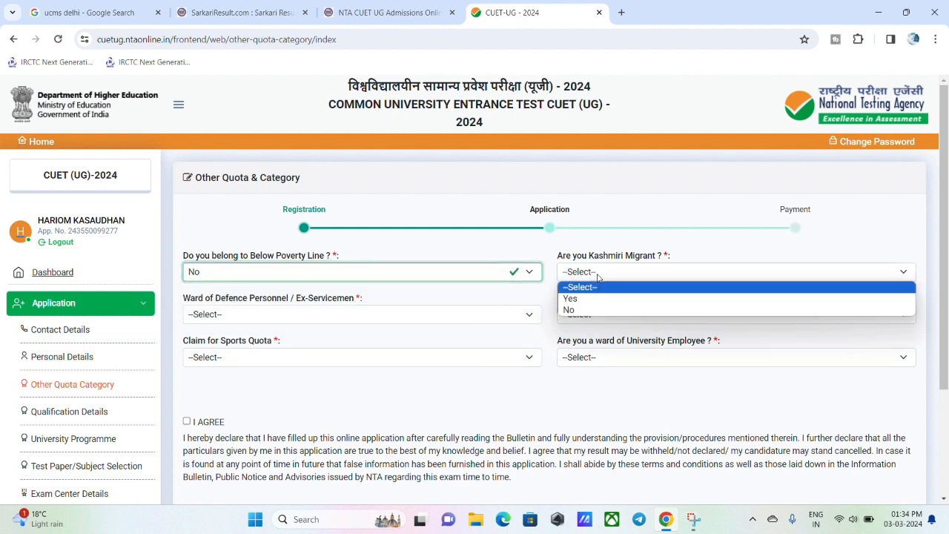
click(584, 310)
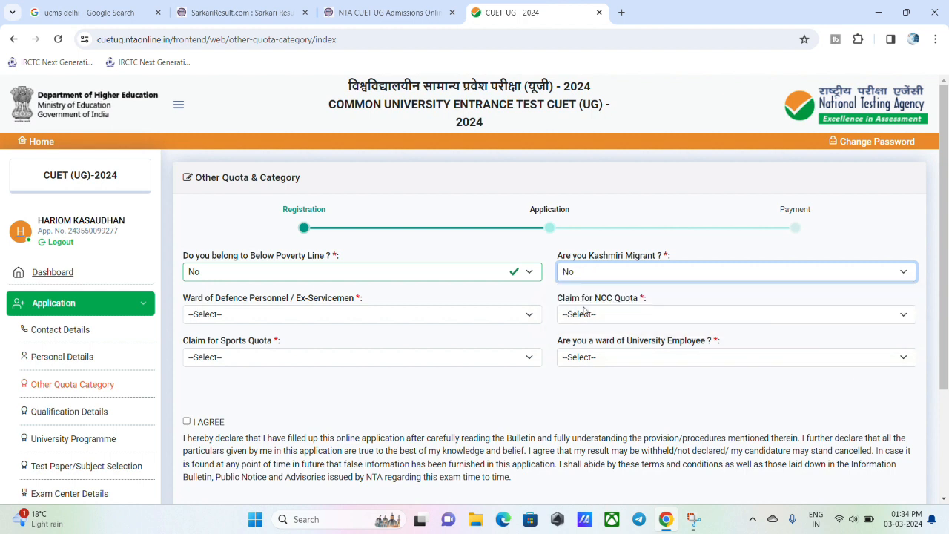
click(522, 314)
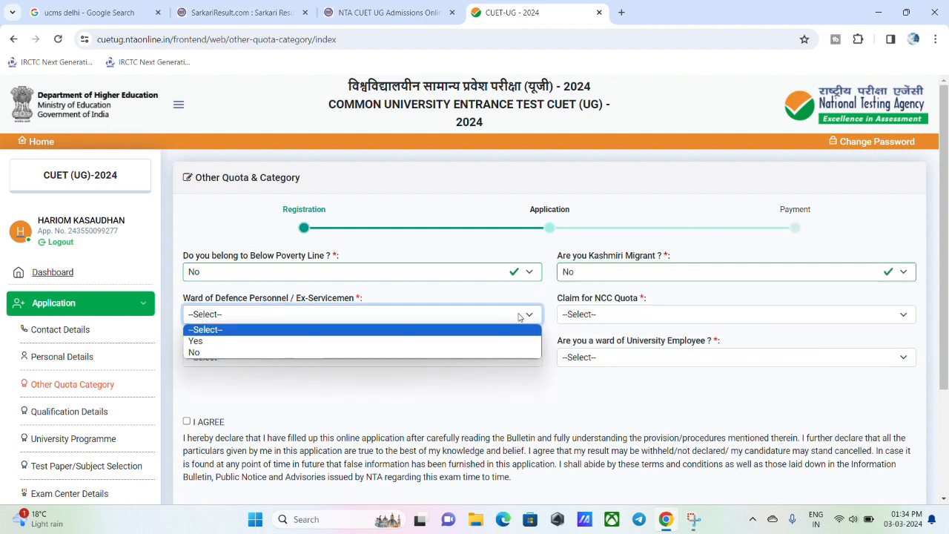
click(474, 353)
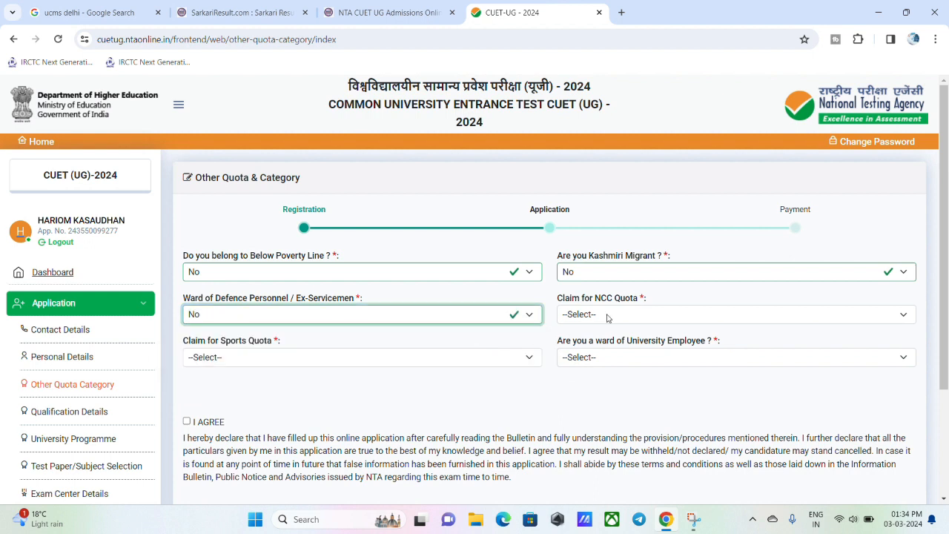
- Answer No for NCC, Sports Quota and University Employee, accept the declaration, and save
click(611, 317)
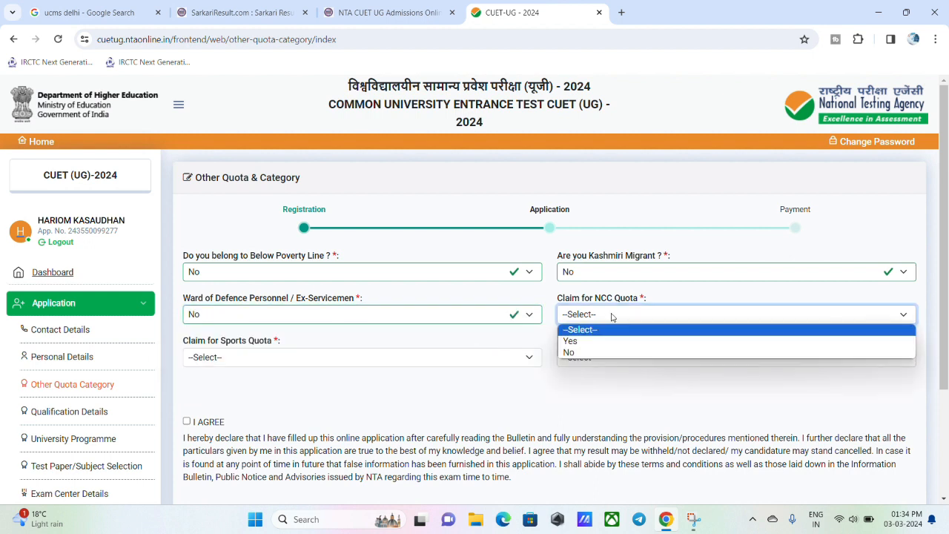
click(602, 353)
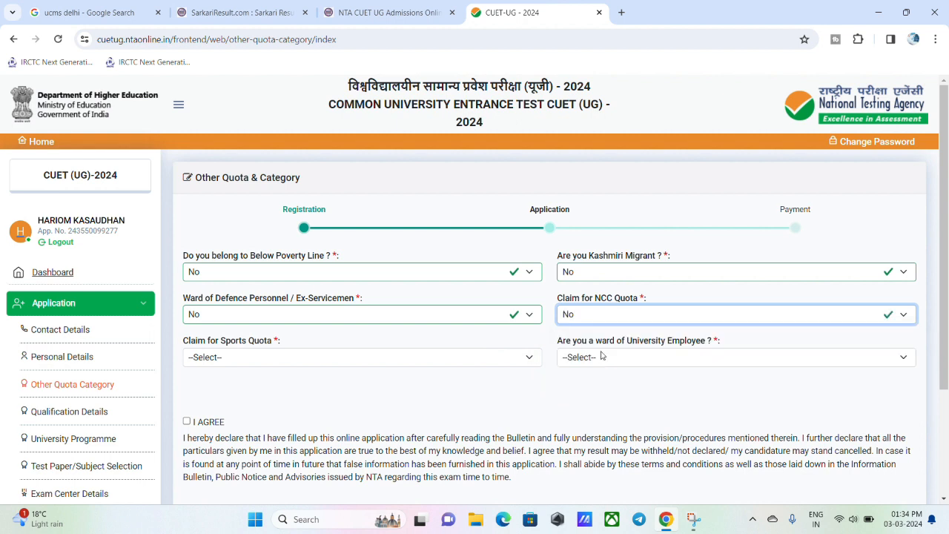
click(533, 363)
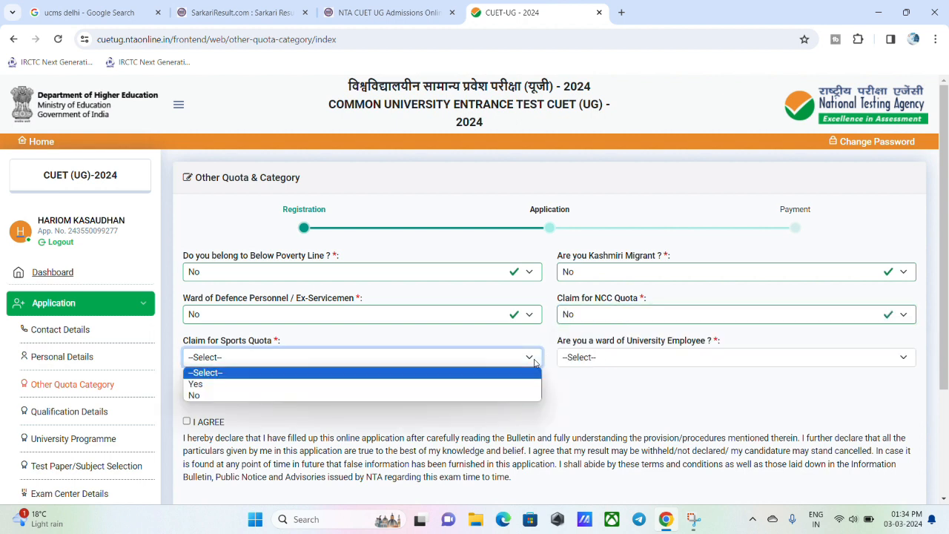
click(498, 395)
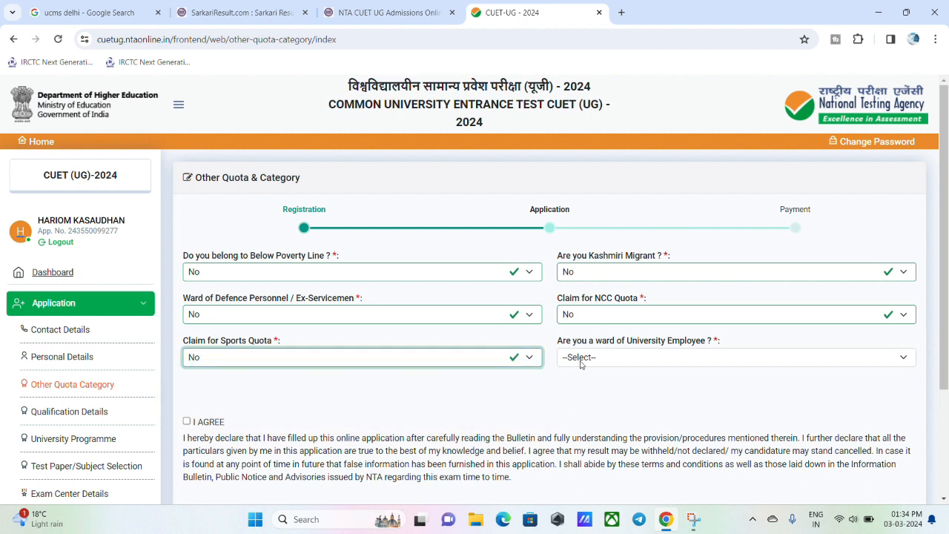
click(581, 363)
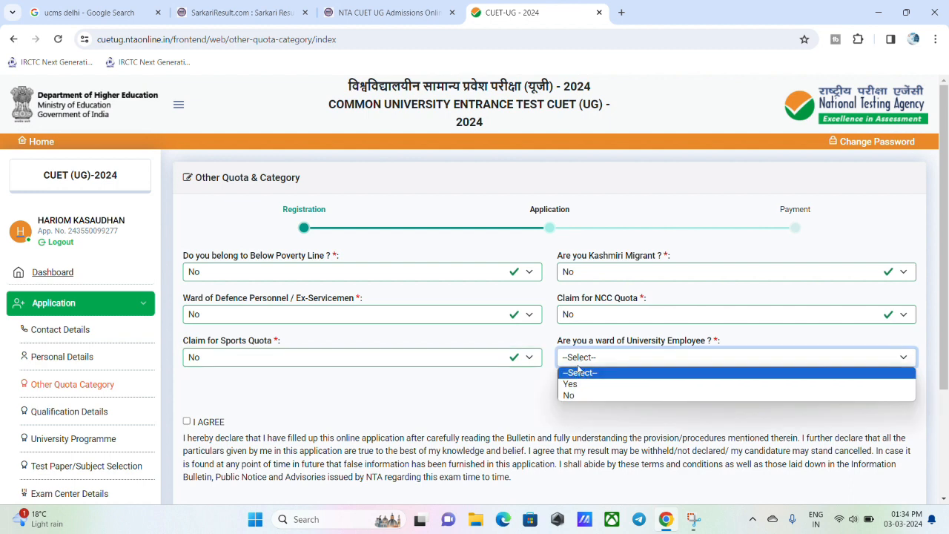
click(576, 395)
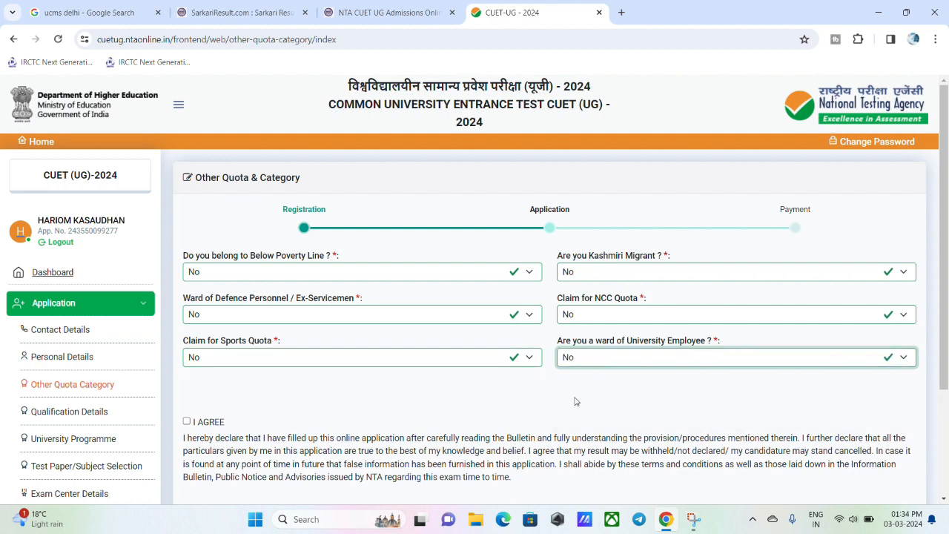
click(187, 421)
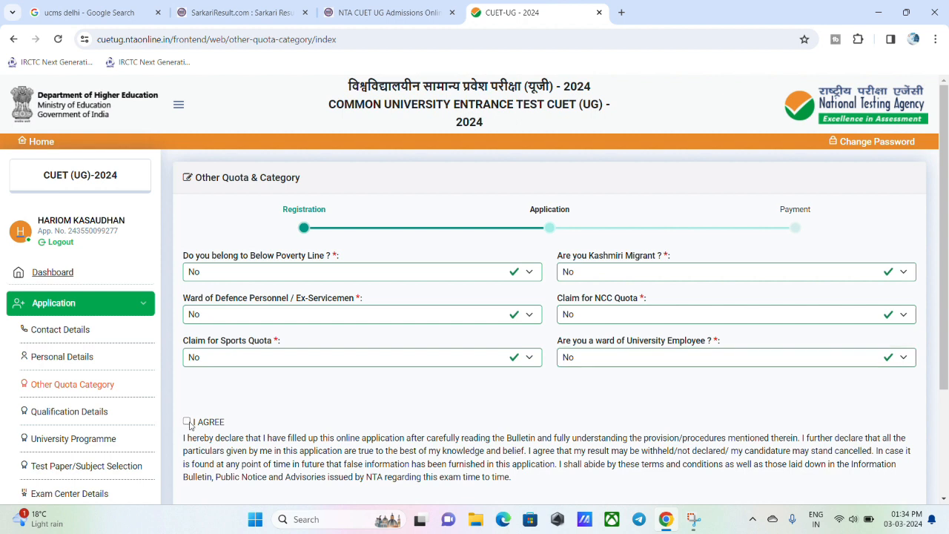
scroll(742, 312, down, 2)
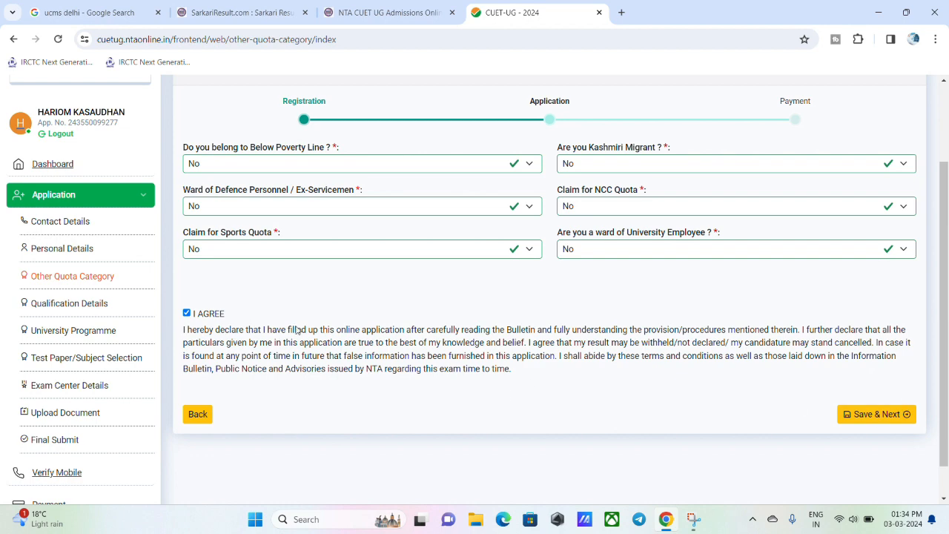
click(883, 414)
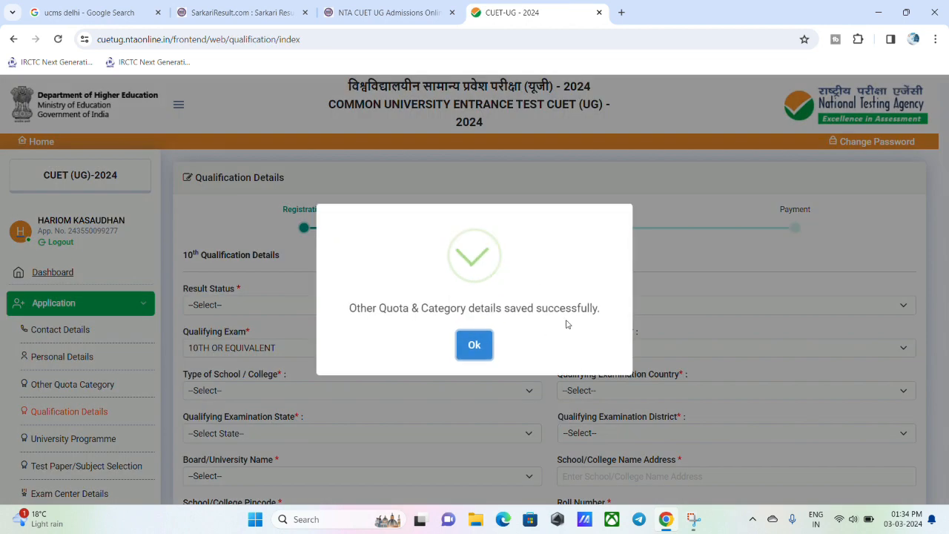
- Set the 10th Result Status to Passed, accept the declaration, and save the qualification details
click(489, 352)
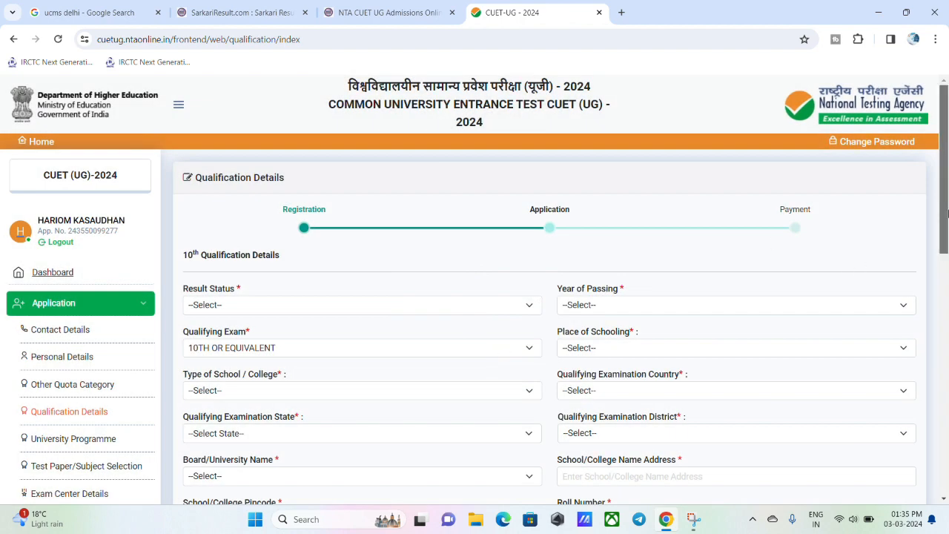
drag(947, 214, 944, 249)
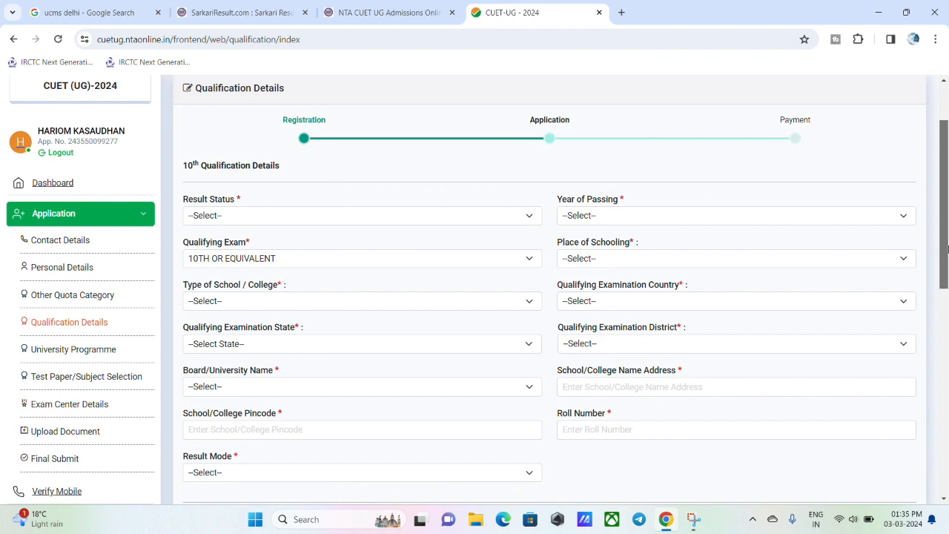
click(307, 217)
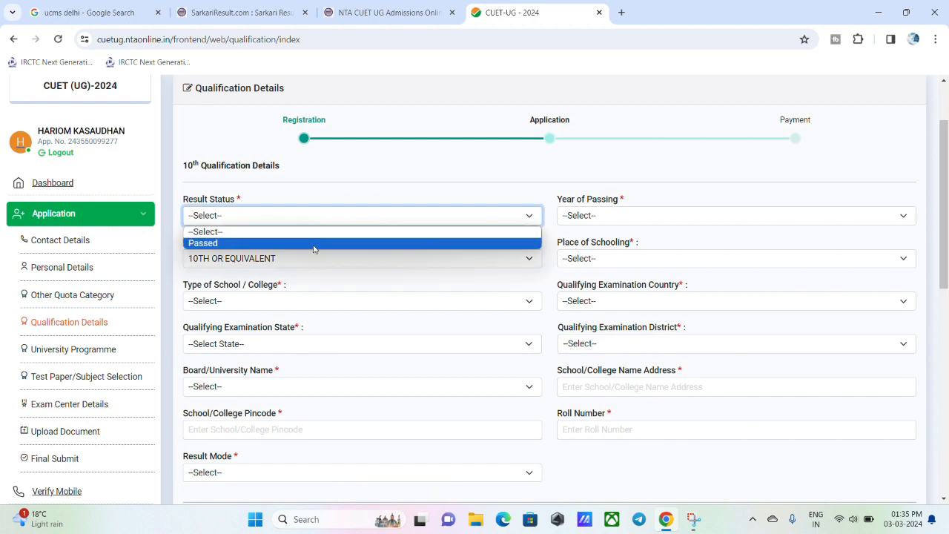
click(314, 243)
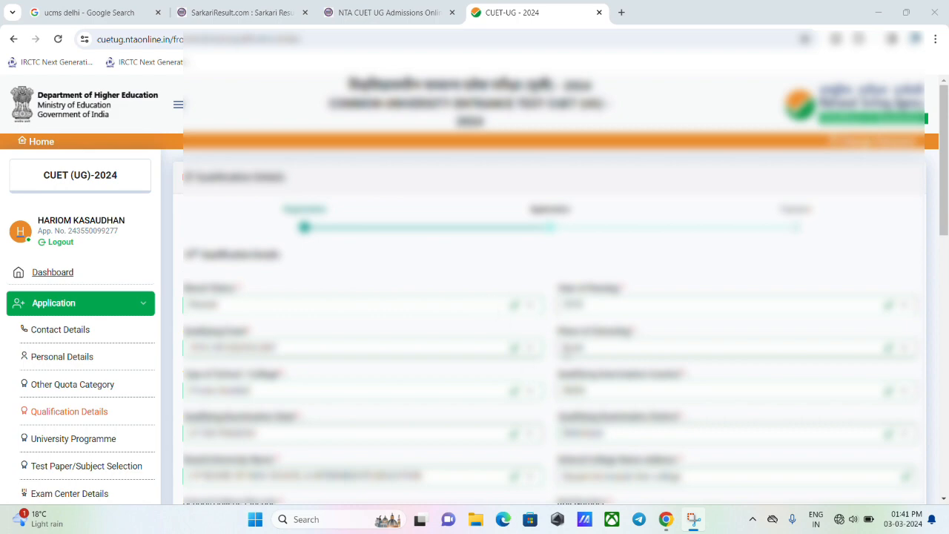
scroll(634, 261, down, 1)
scroll(634, 261, down, 4)
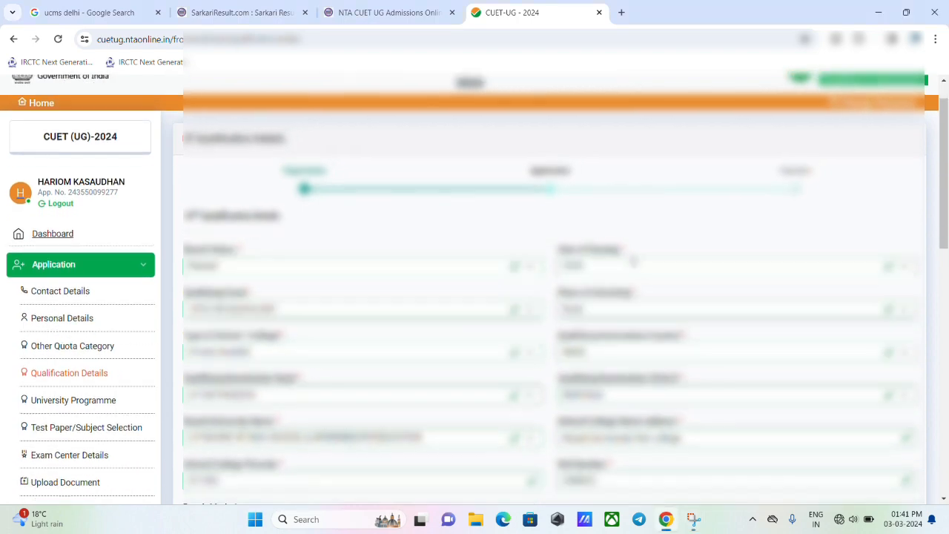
scroll(634, 261, down, 5)
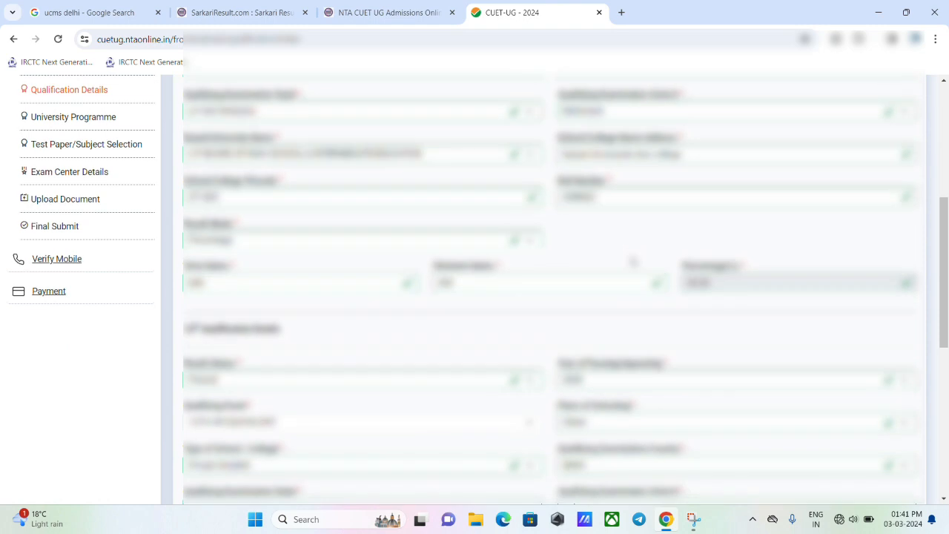
scroll(634, 261, down, 1)
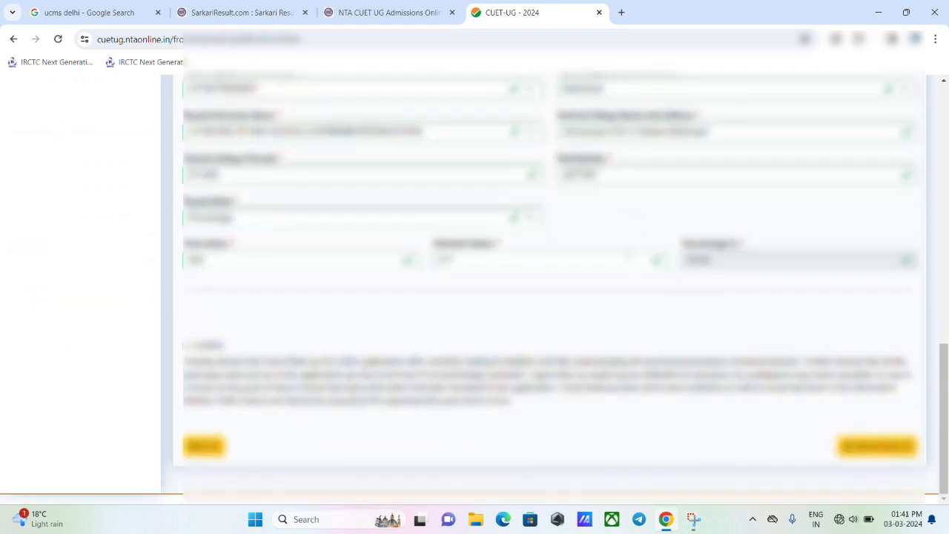
click(187, 346)
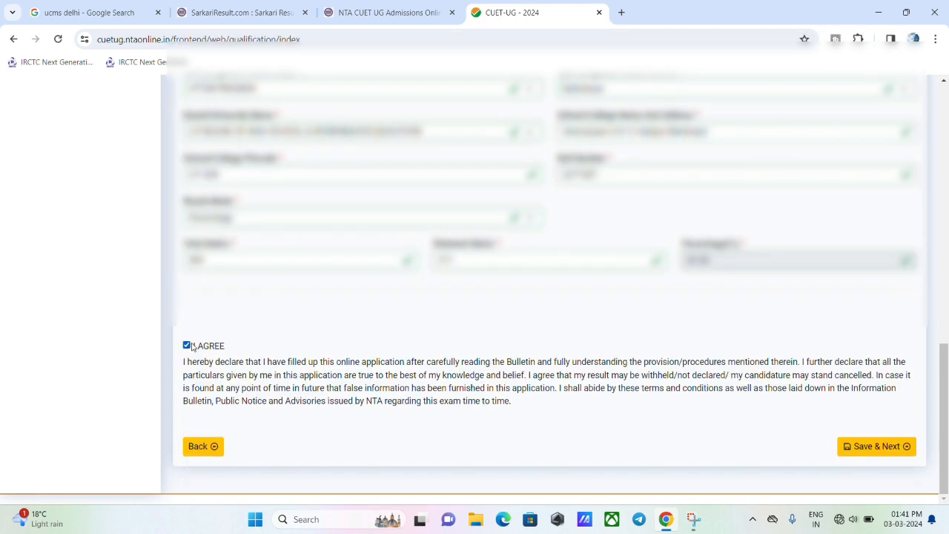
click(871, 449)
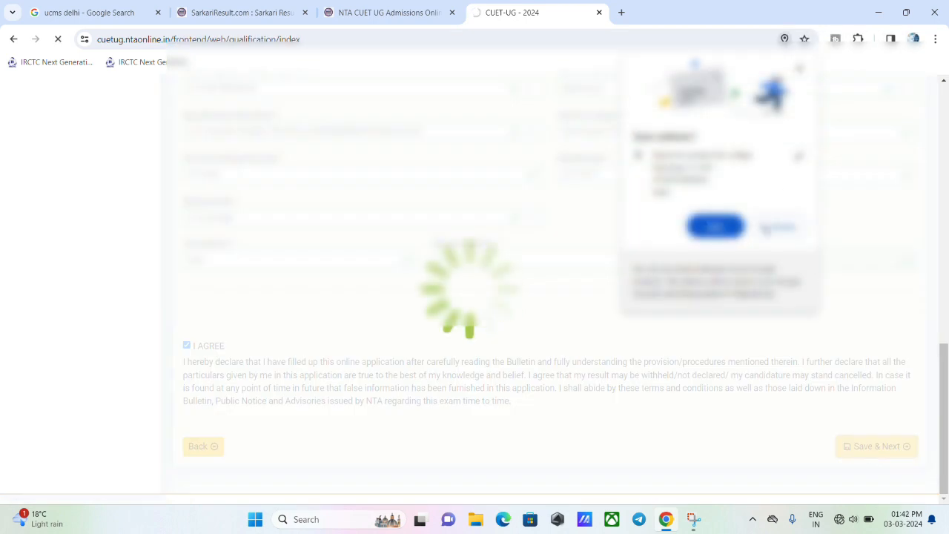
click(767, 228)
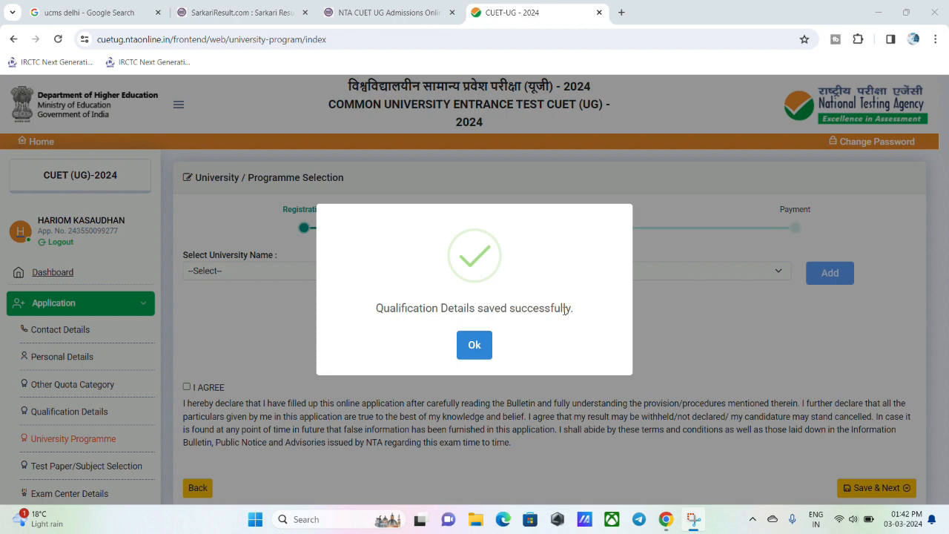
- Select VIVEKANANDA GLOBAL UNIVERSITY as the university
click(475, 347)
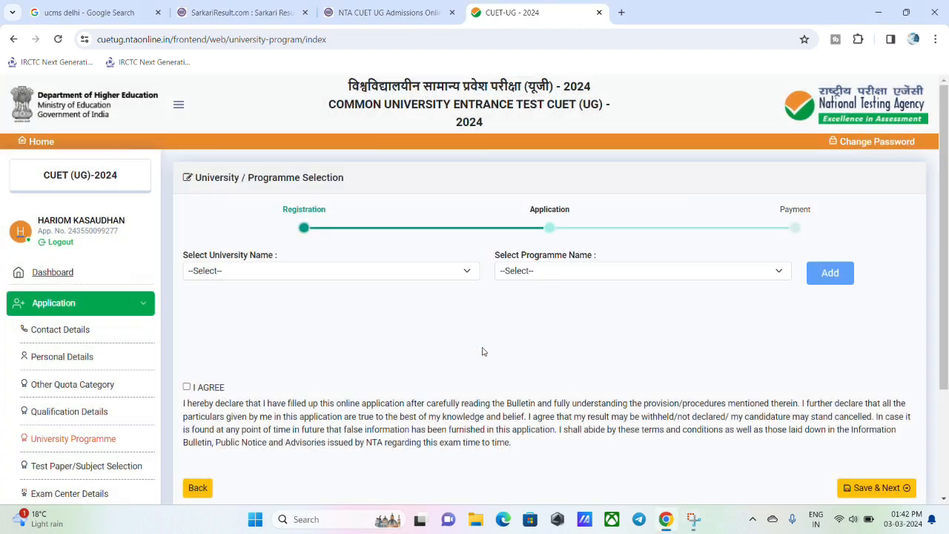
click(463, 274)
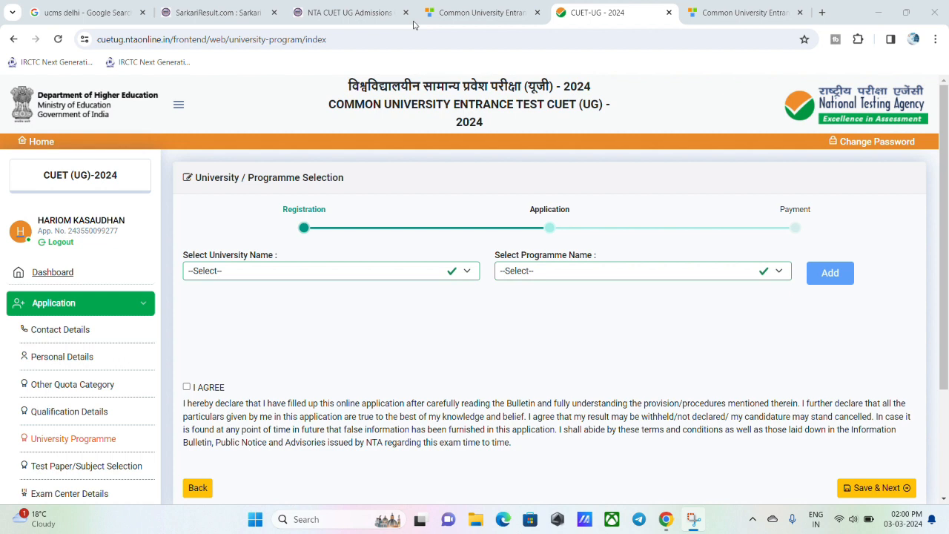
click(462, 272)
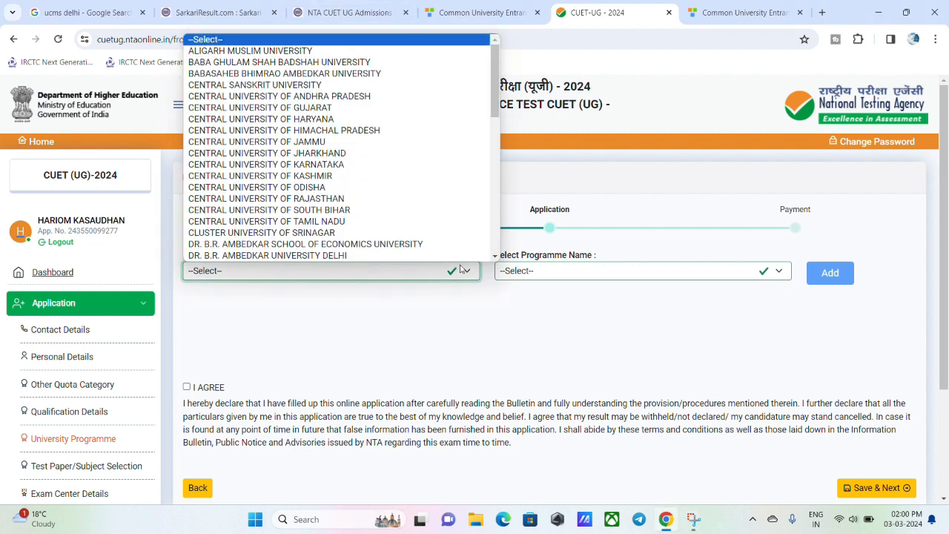
drag(496, 84, 490, 35)
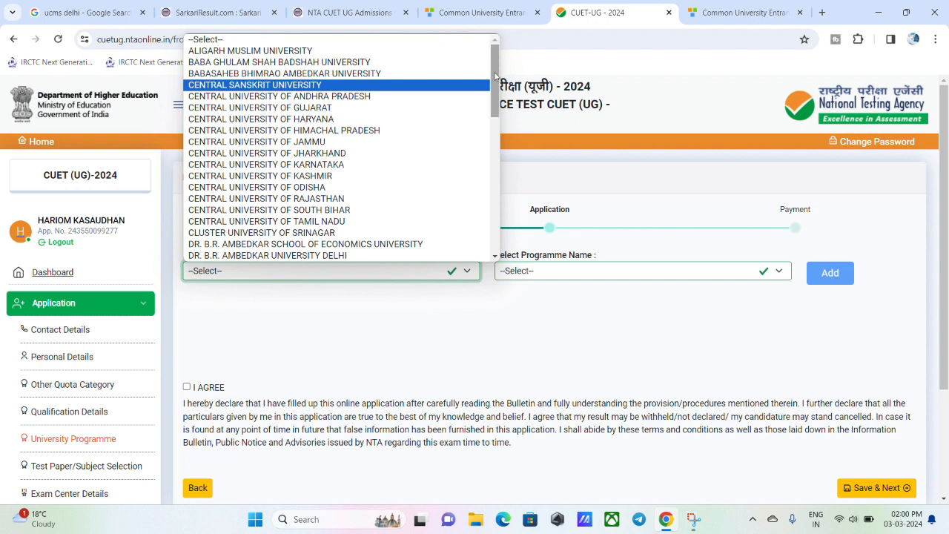
drag(495, 72, 500, 256)
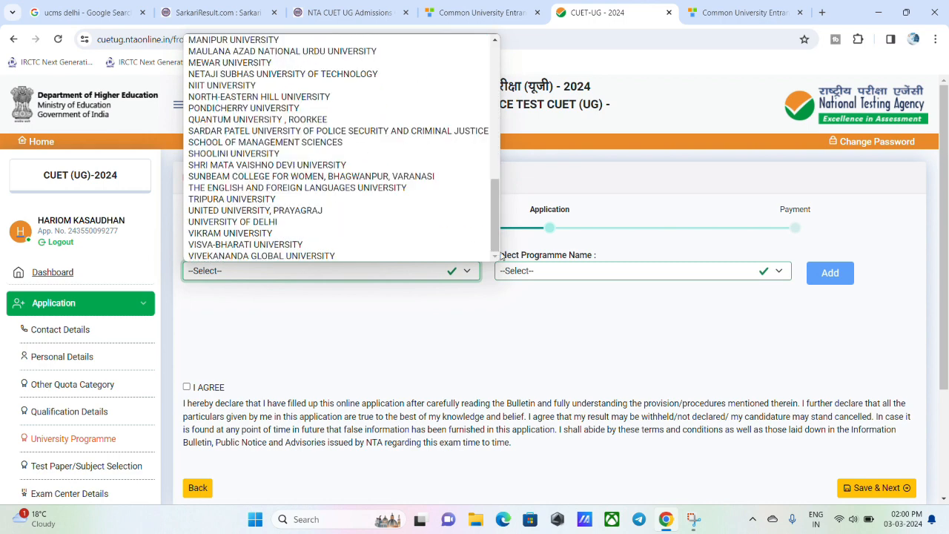
click(372, 257)
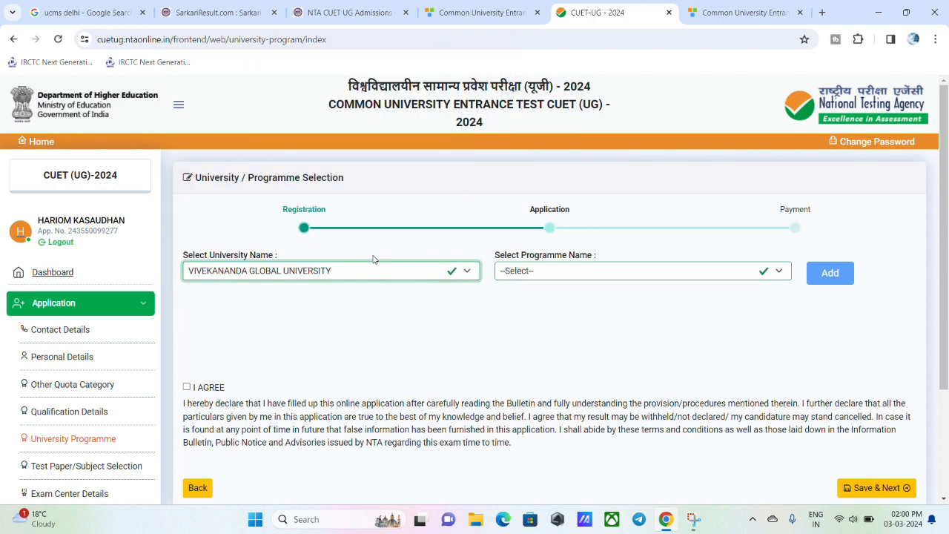
- Choose Radiology and Imaging Technology (RIT) as its programme and add it to the list
click(519, 274)
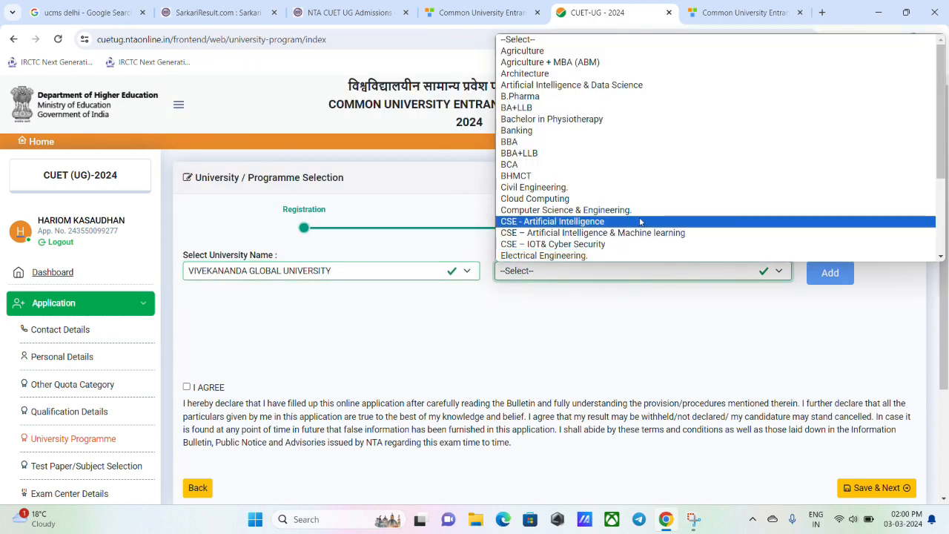
drag(940, 119, 948, 269)
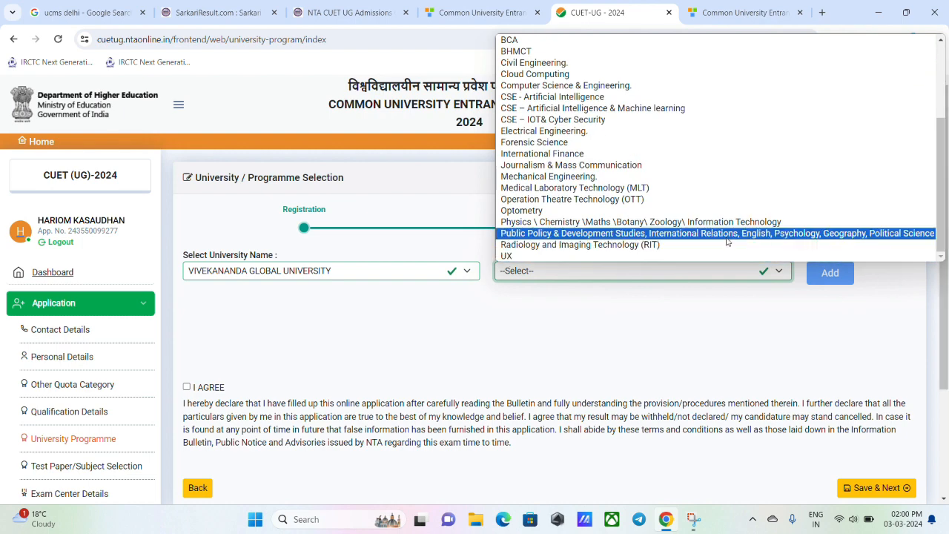
click(690, 245)
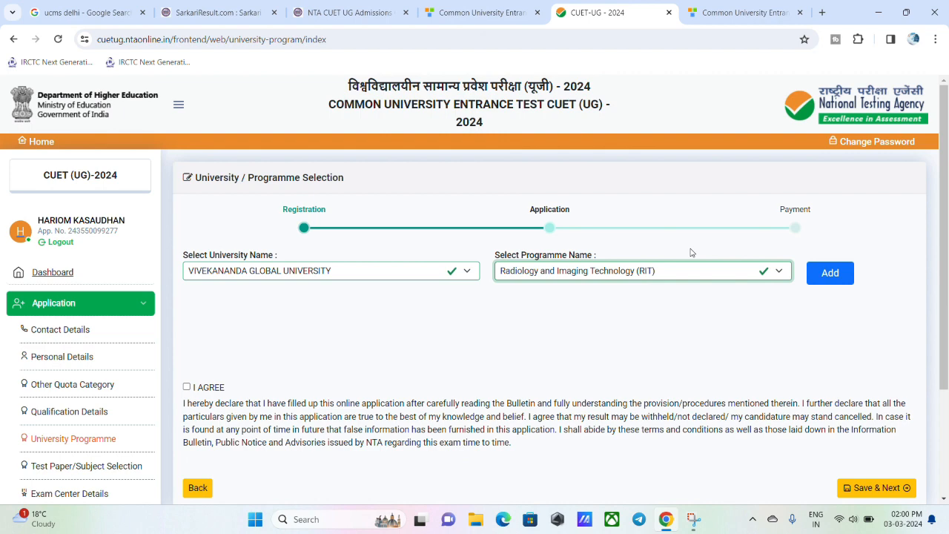
click(837, 280)
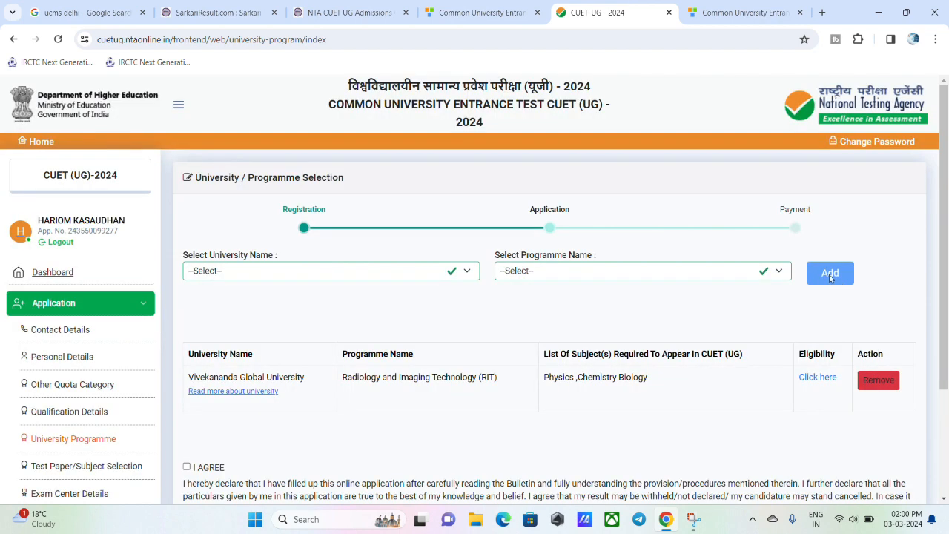
- Select NETAJI SUBHAS UNIVERSITY OF TECHNOLOGY with the GENERAL NURSING & MIDWIFERY programme
click(473, 275)
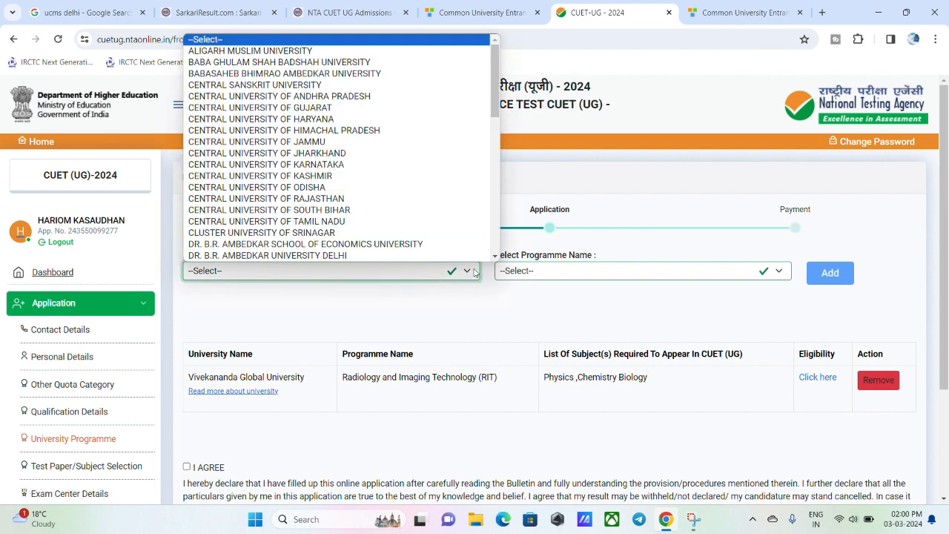
drag(495, 112, 500, 193)
scroll(498, 193, down, 1)
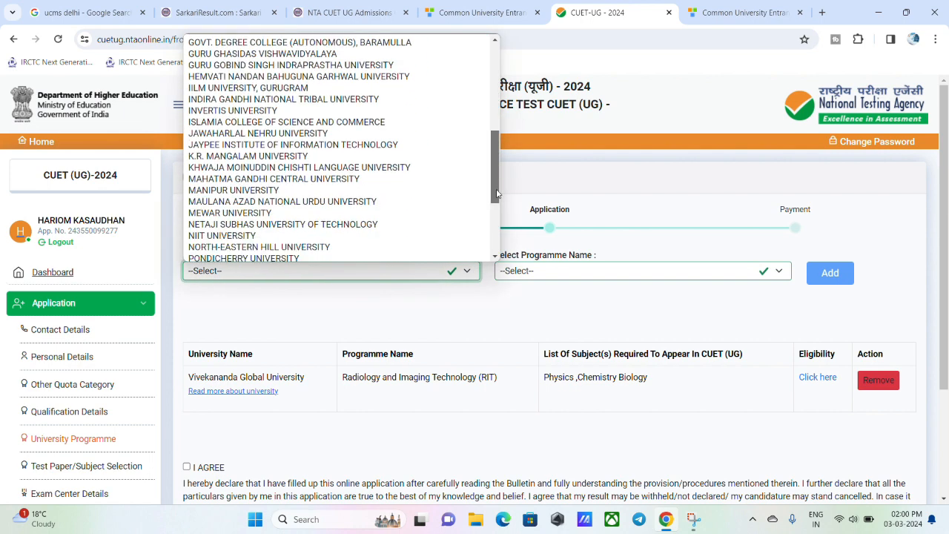
scroll(497, 194, down, 3)
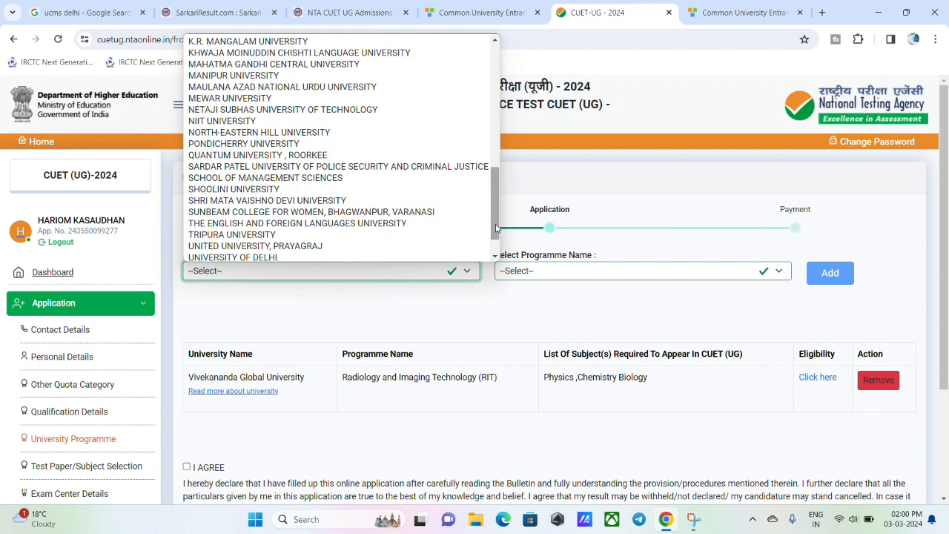
click(364, 112)
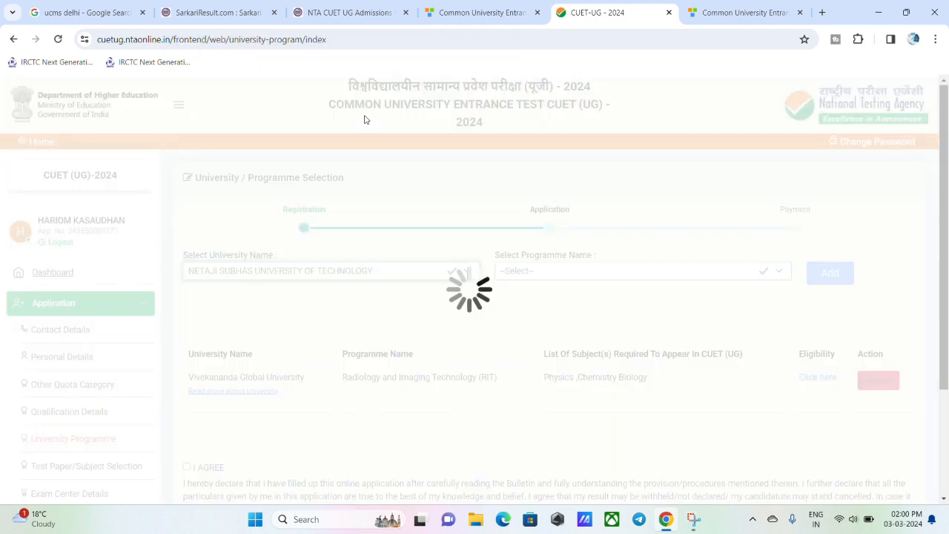
click(623, 273)
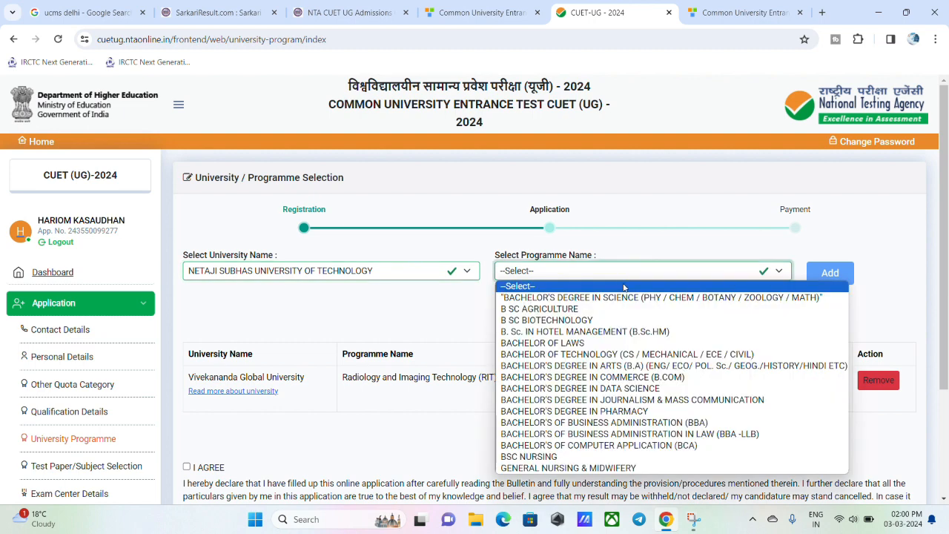
key(Down)
key(Down)
key(Down)
key(Down)
key(Down)
key(Down)
key(Down)
key(Down)
key(Down)
key(Down)
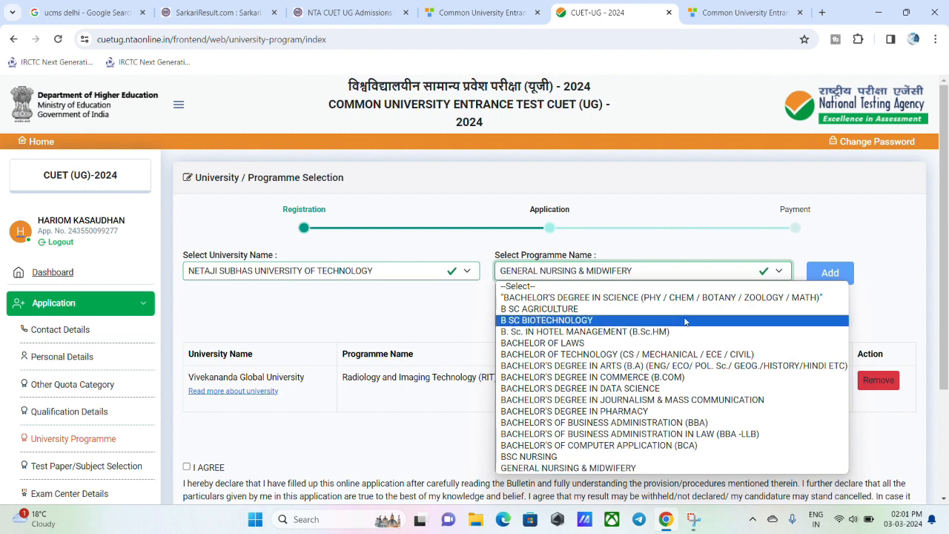
click(712, 271)
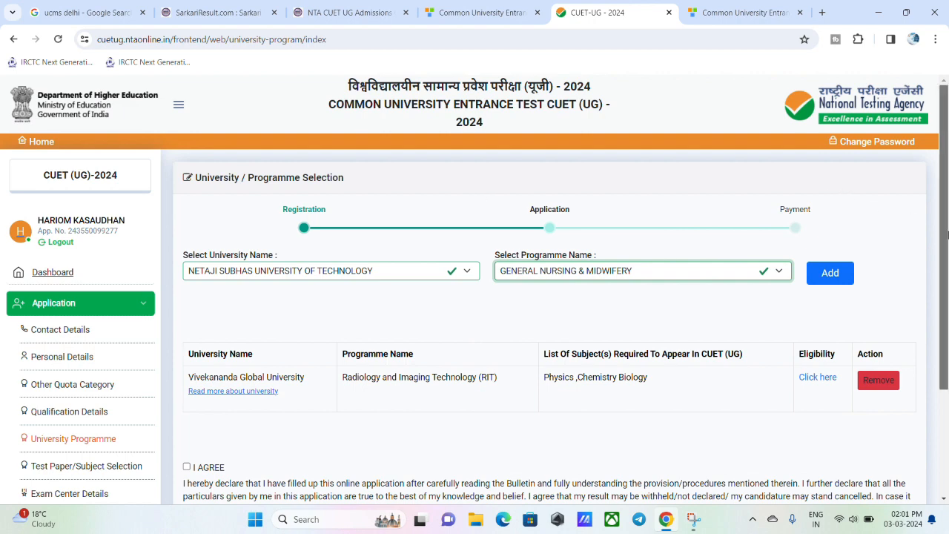
- Accept the declaration and save the university programme choices
drag(948, 234, 948, 349)
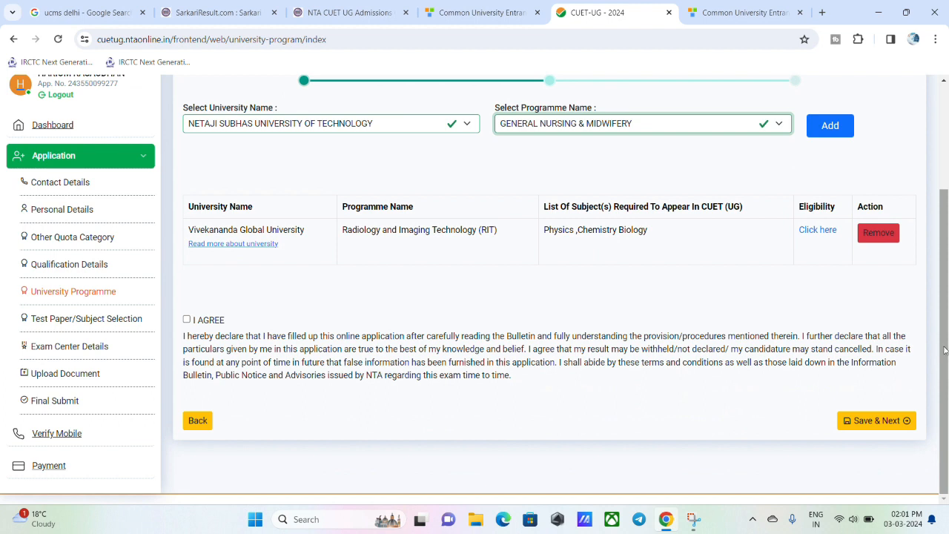
click(186, 319)
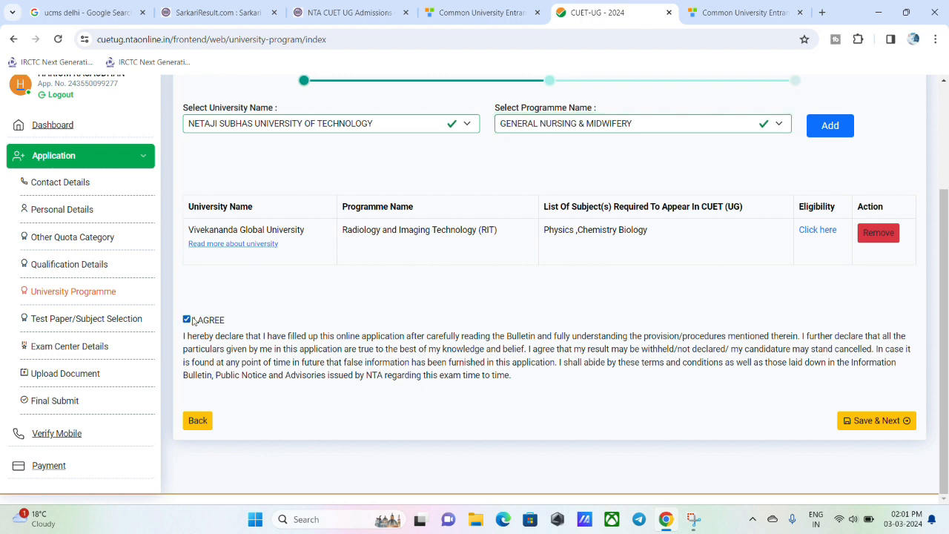
click(891, 429)
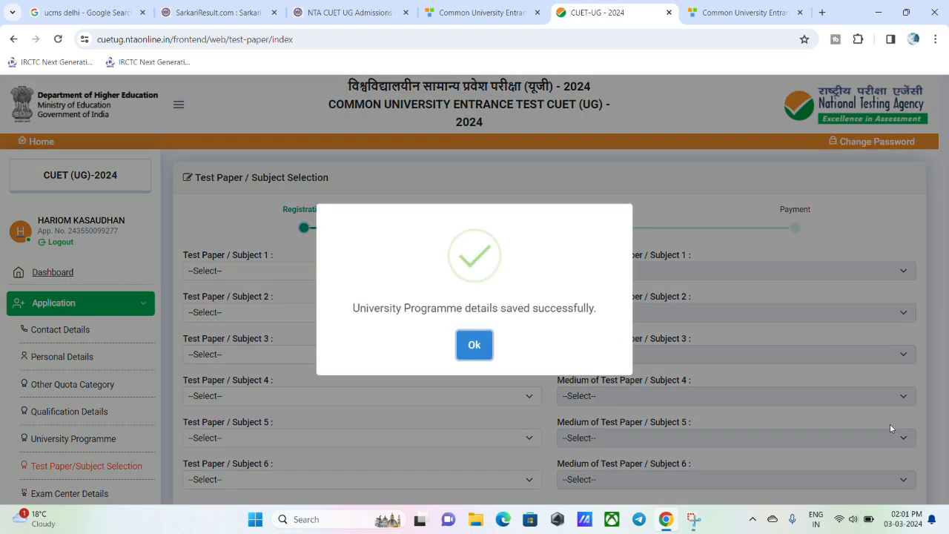
- Choose Hindi (102) for Test Paper / Subject 1, leaving its medium as Hindi (102)
click(465, 353)
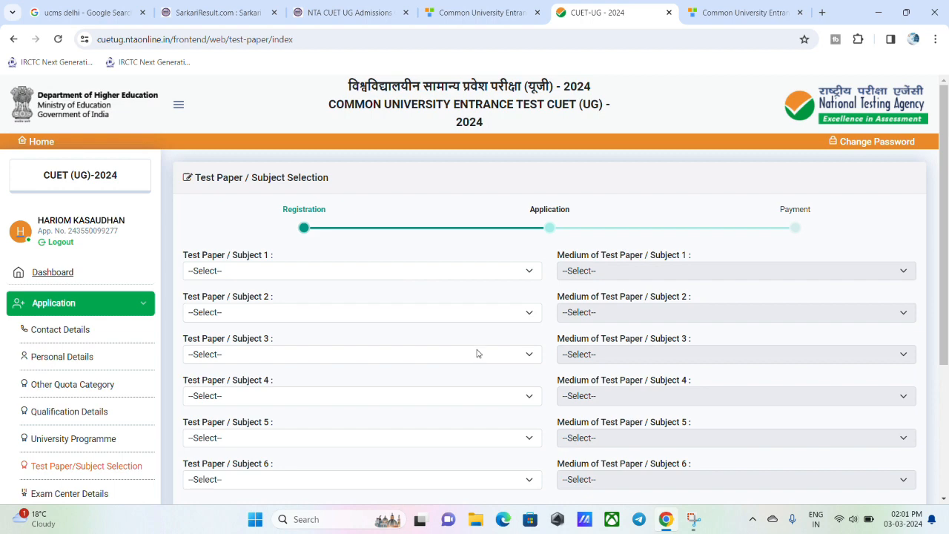
drag(944, 302, 946, 329)
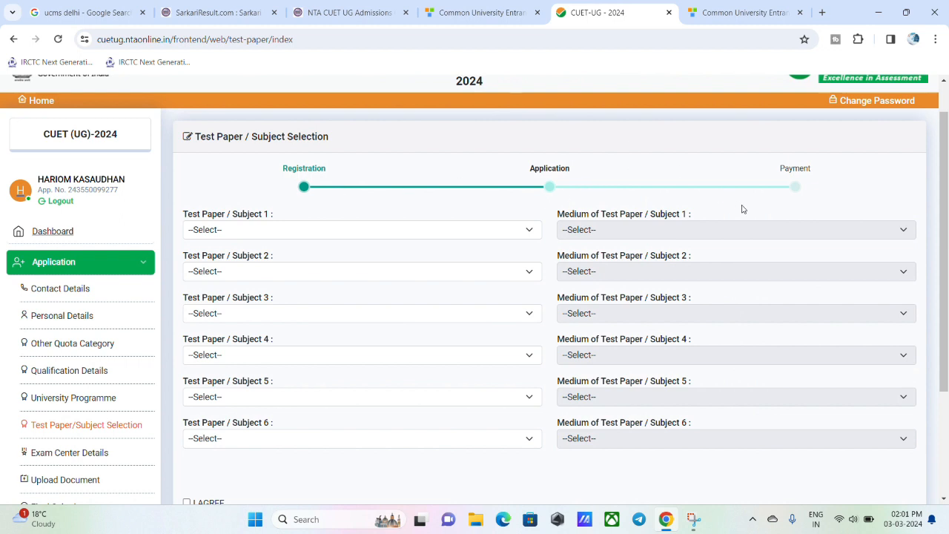
drag(947, 235, 948, 250)
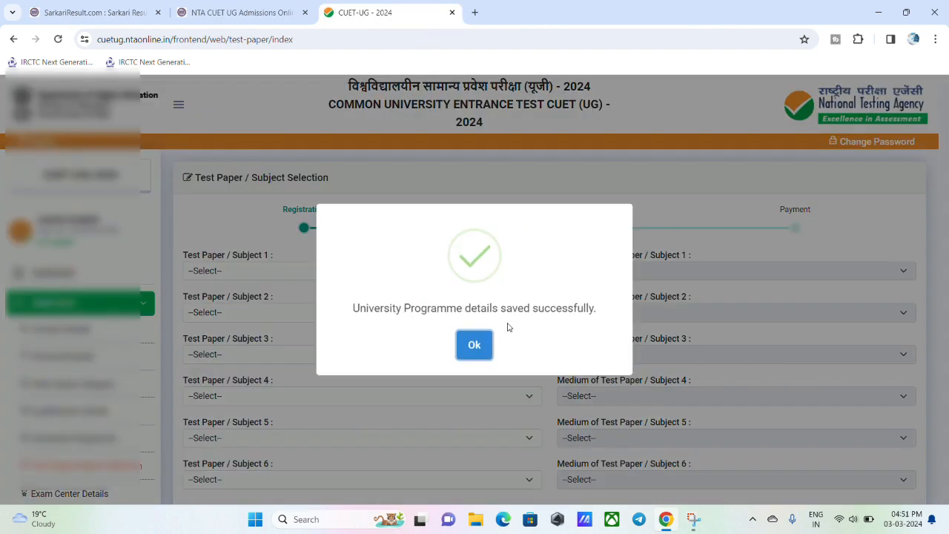
click(482, 344)
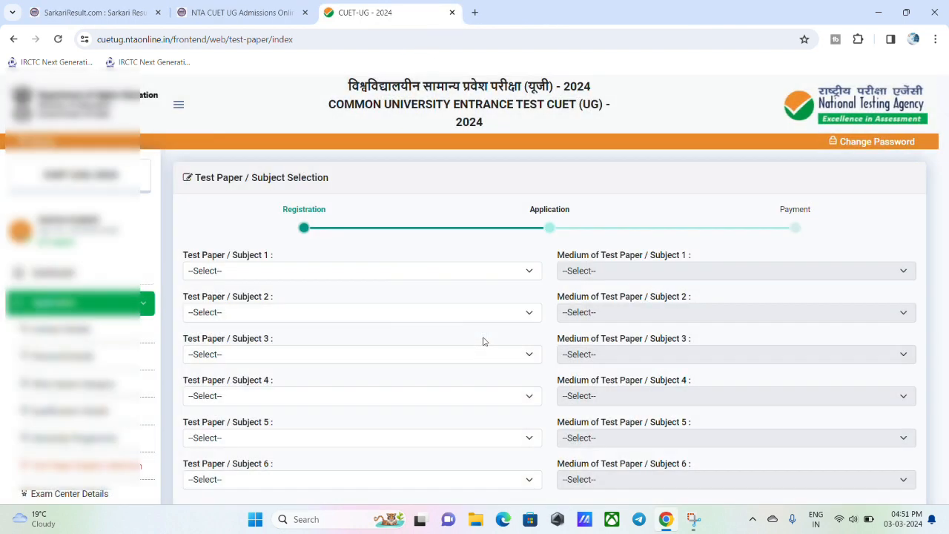
click(416, 271)
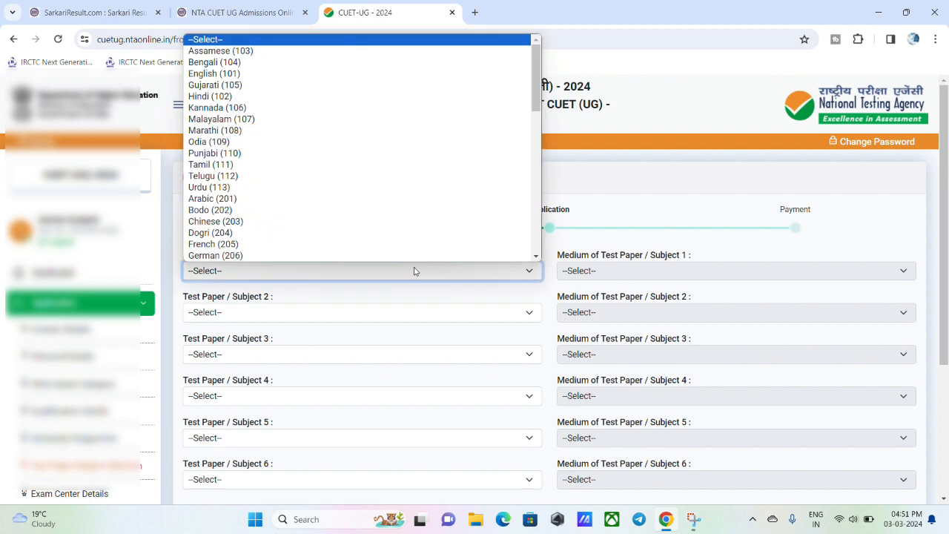
scroll(350, 142, down, 1)
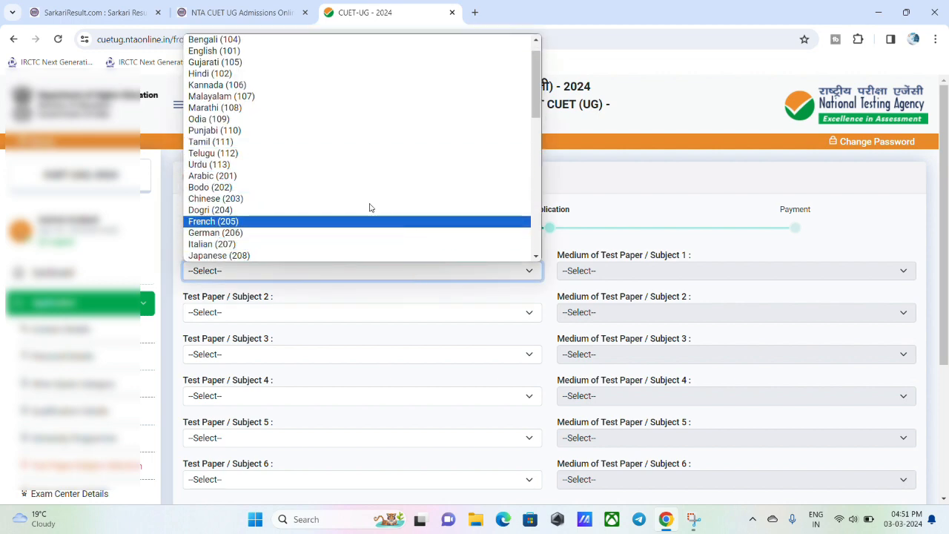
click(295, 73)
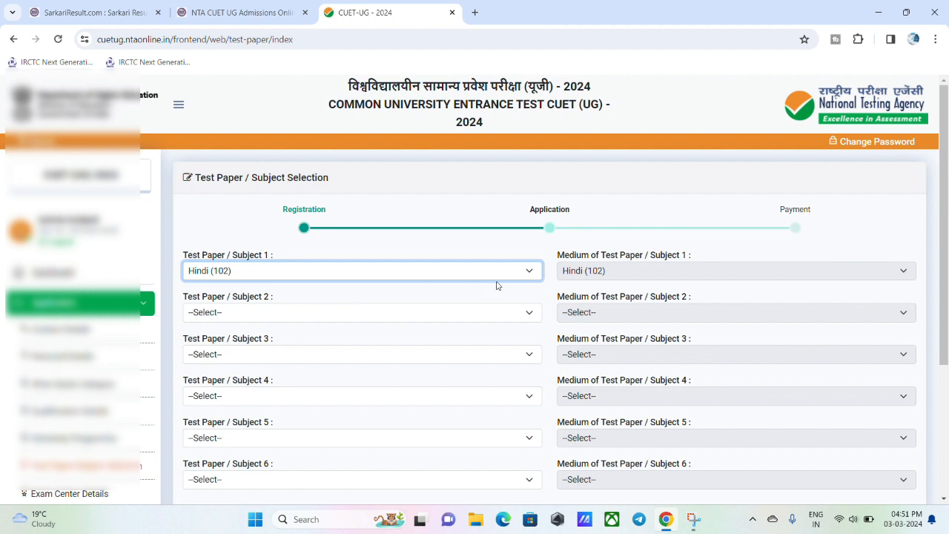
click(598, 277)
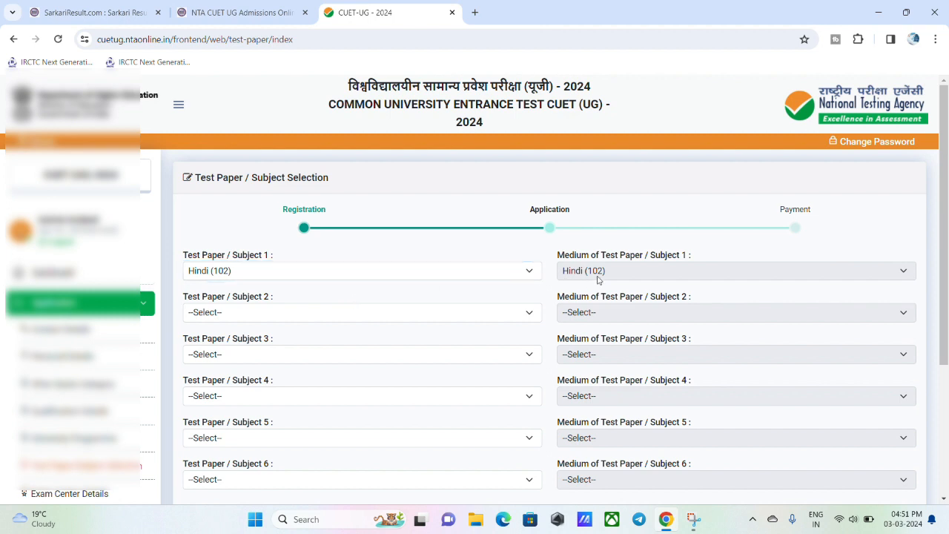
click(463, 317)
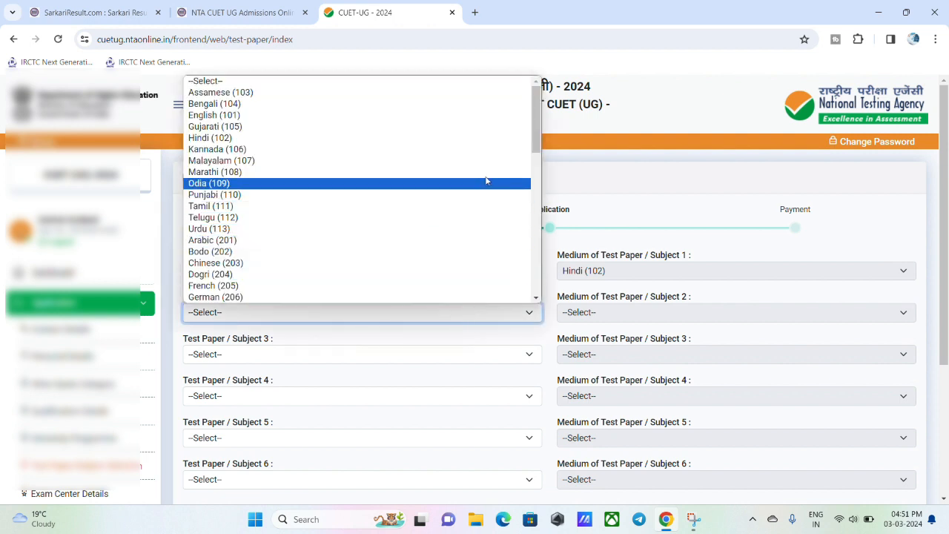
- Review the Subject 2, 3 and 6 paper choices, keeping Hindi as Subject 3's medium
drag(534, 145, 553, 96)
click(596, 66)
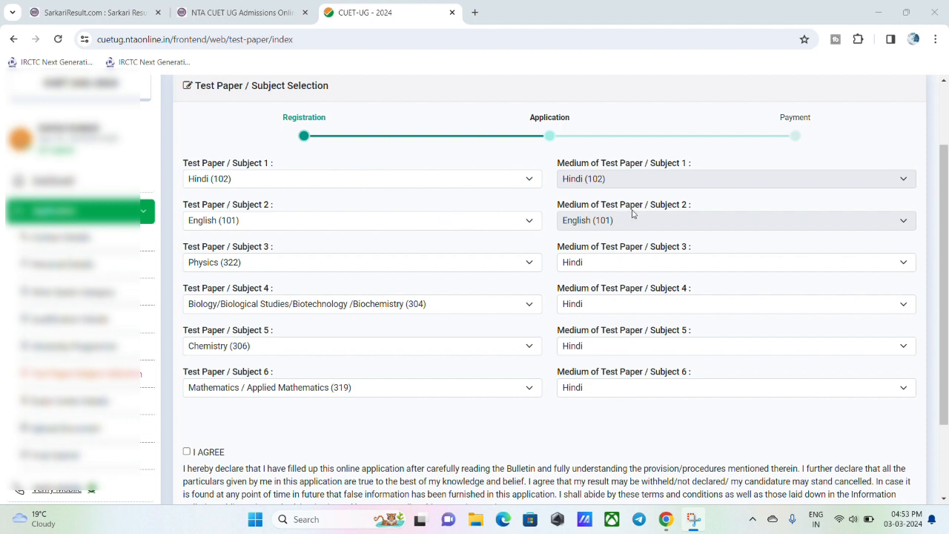
click(460, 271)
click(460, 272)
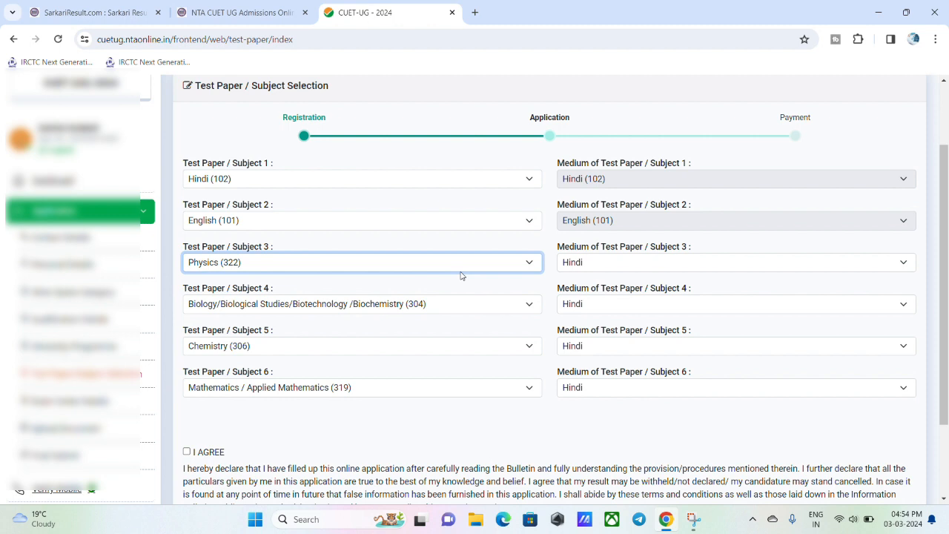
click(523, 396)
click(524, 396)
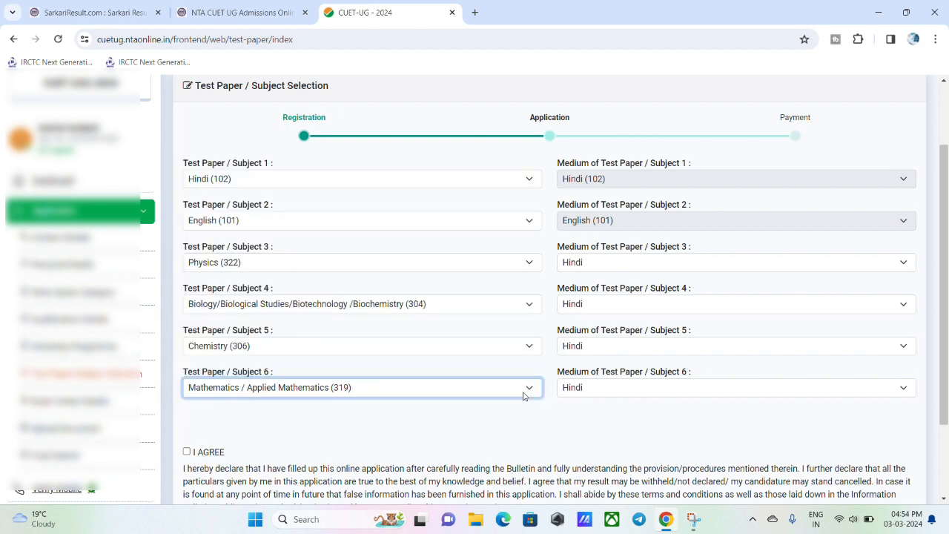
click(701, 259)
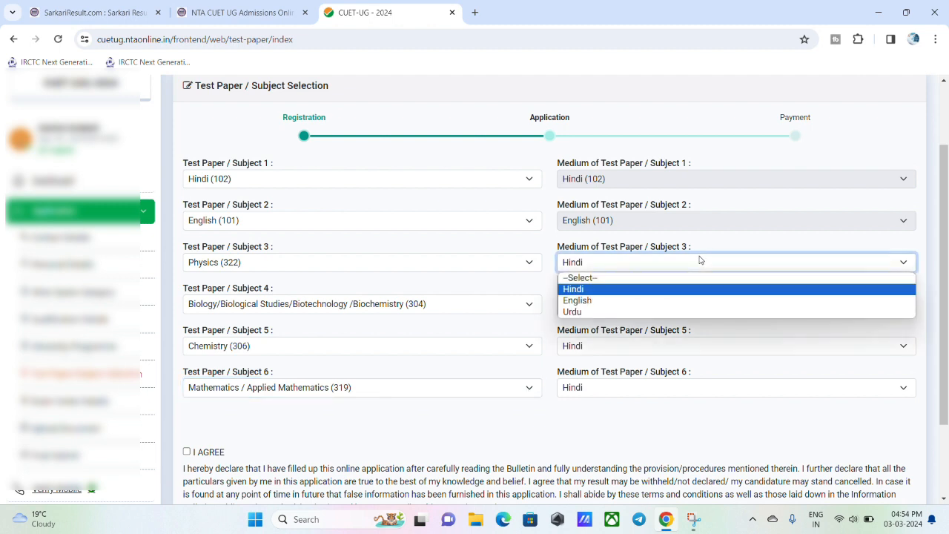
click(700, 260)
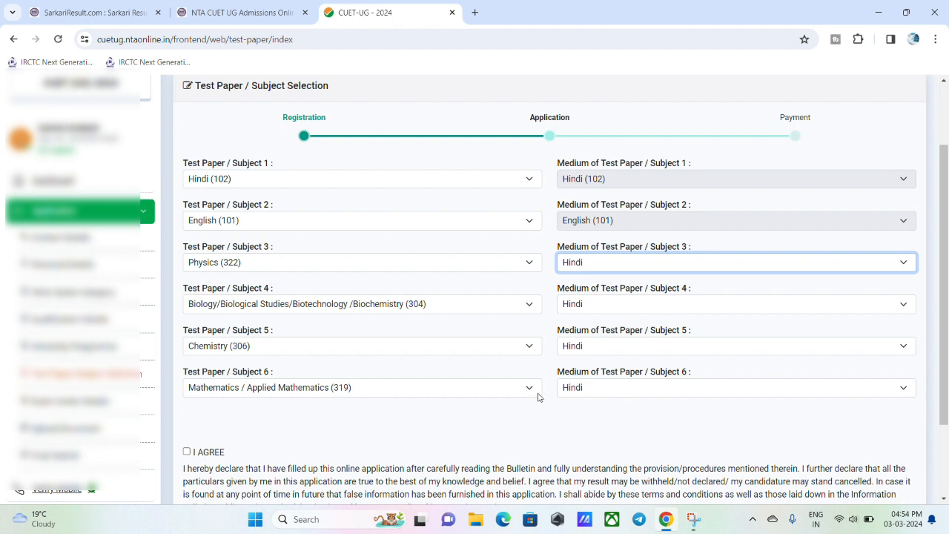
- Accept the declaration and save the six test paper choices
scroll(947, 260, down, 2)
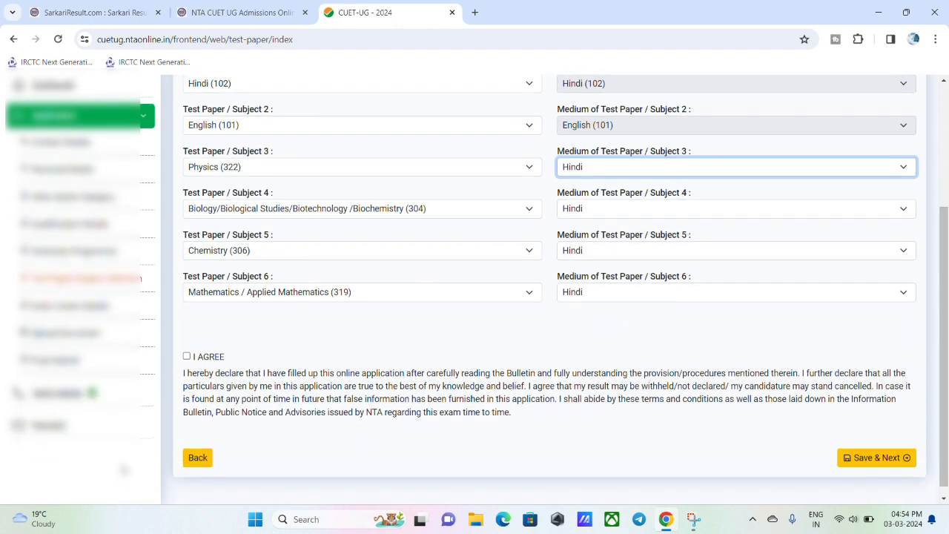
click(187, 359)
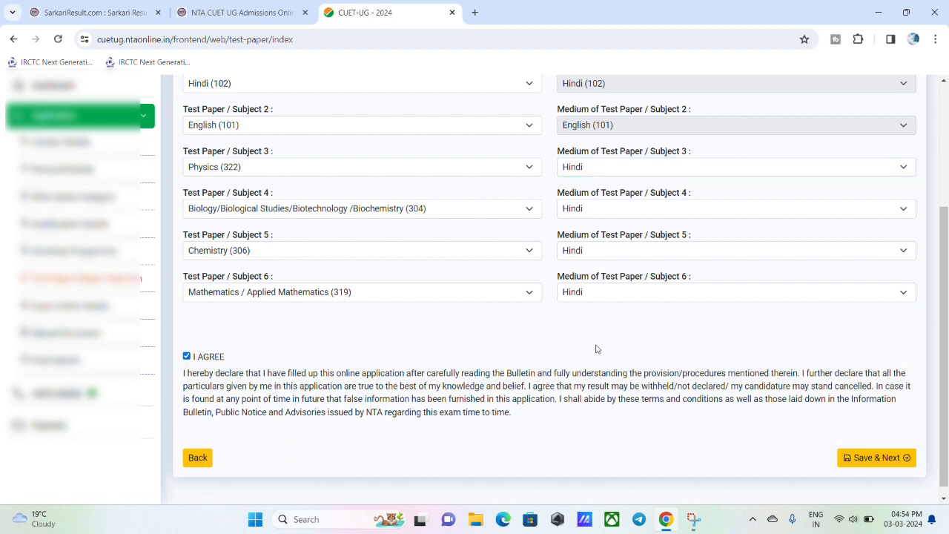
click(858, 458)
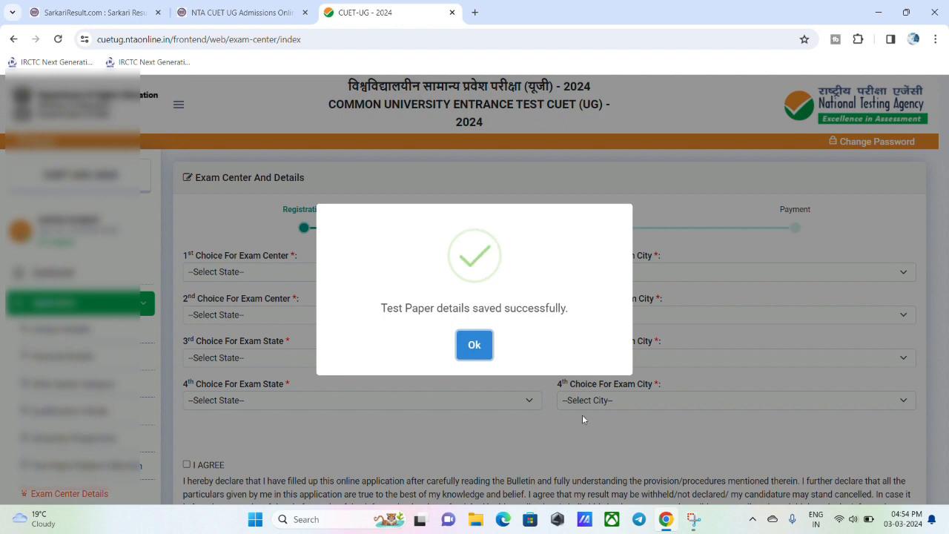
- Dismiss the test paper saved confirmation and open the first-choice exam state options
click(475, 360)
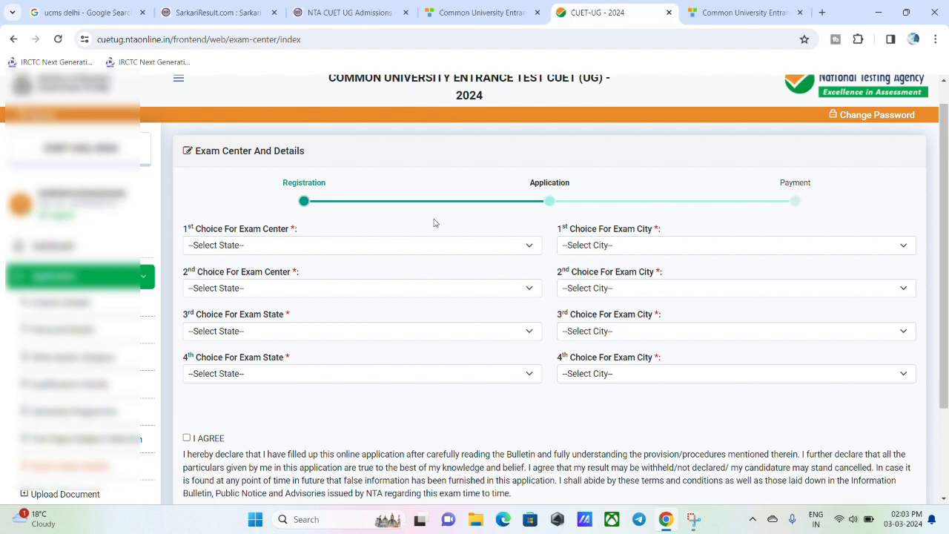
click(400, 247)
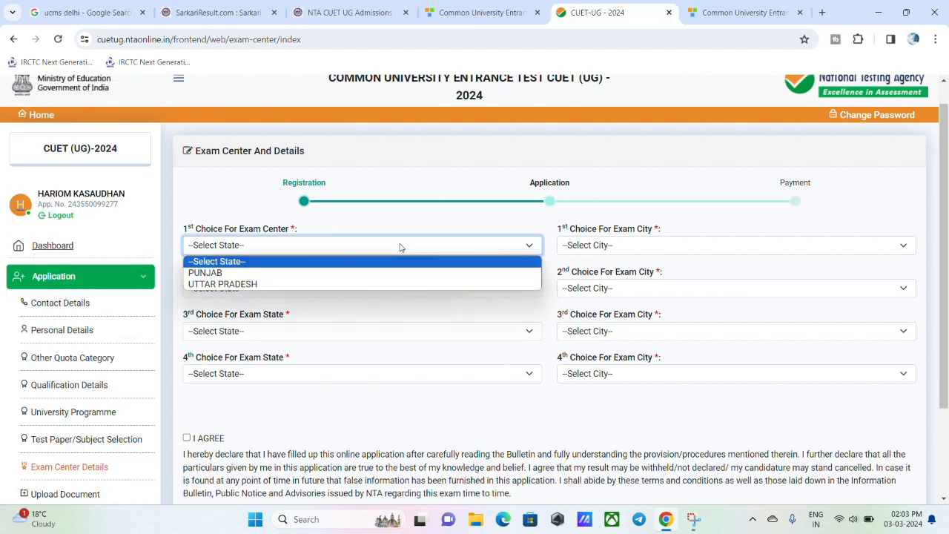
- Set the first exam centre choice to Uttar Pradesh, LUCKNOW
click(374, 285)
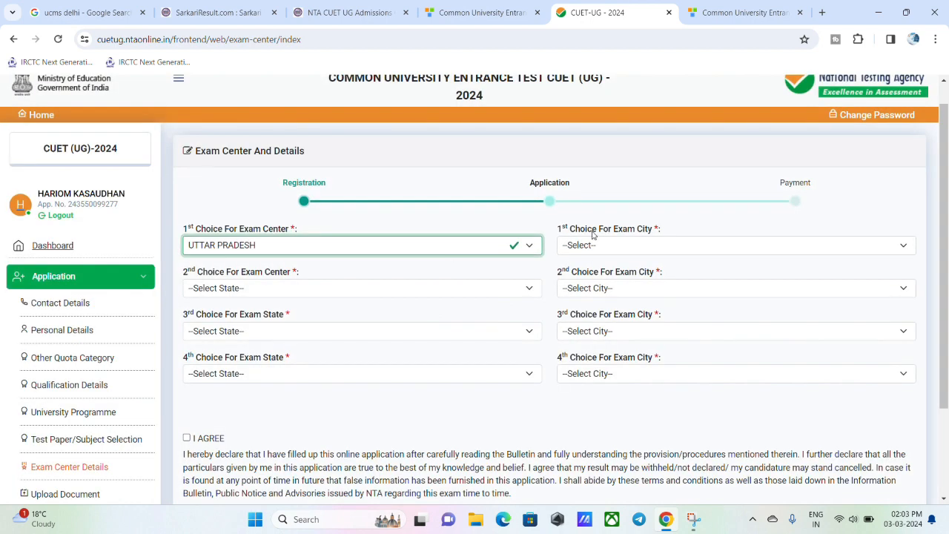
click(591, 247)
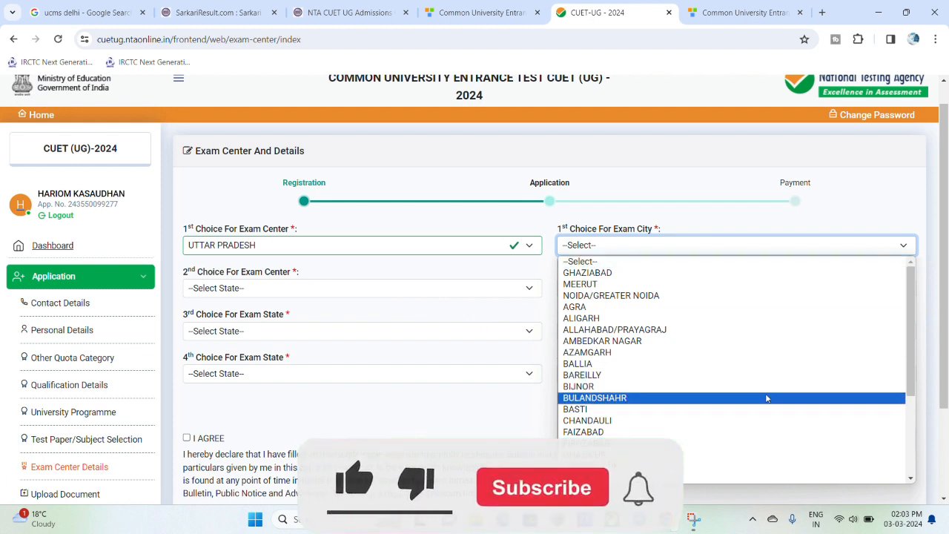
scroll(913, 364, down, 3)
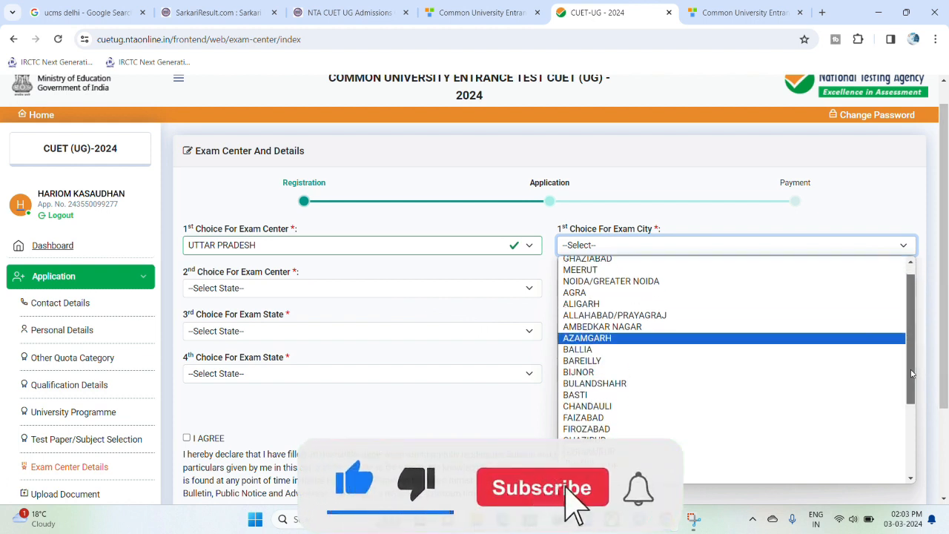
key(l)
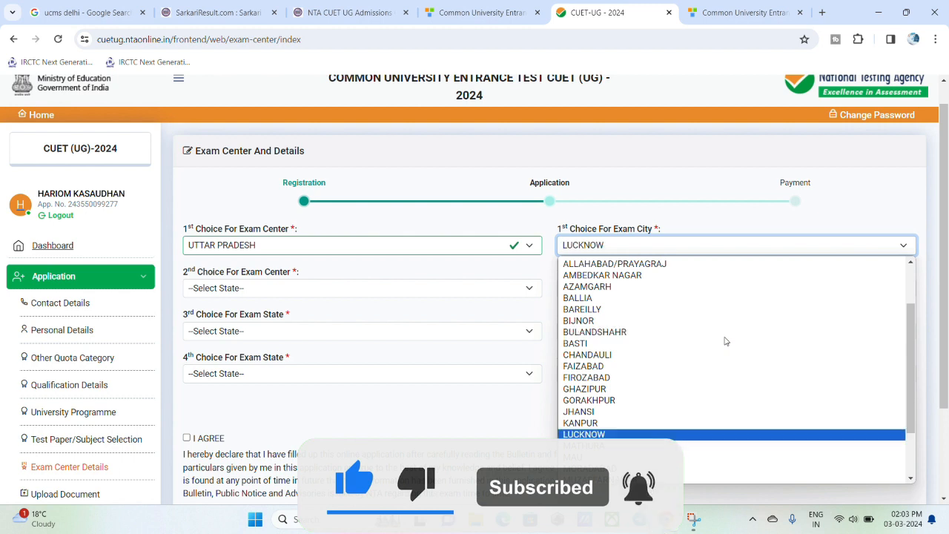
key(Return)
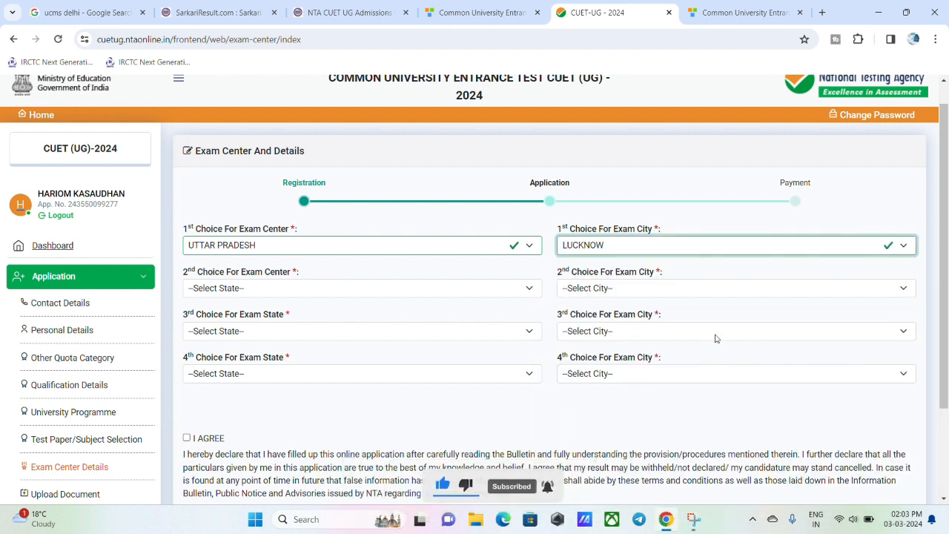
- Set the second exam centre choice to Uttar Pradesh, KANPUR
click(393, 289)
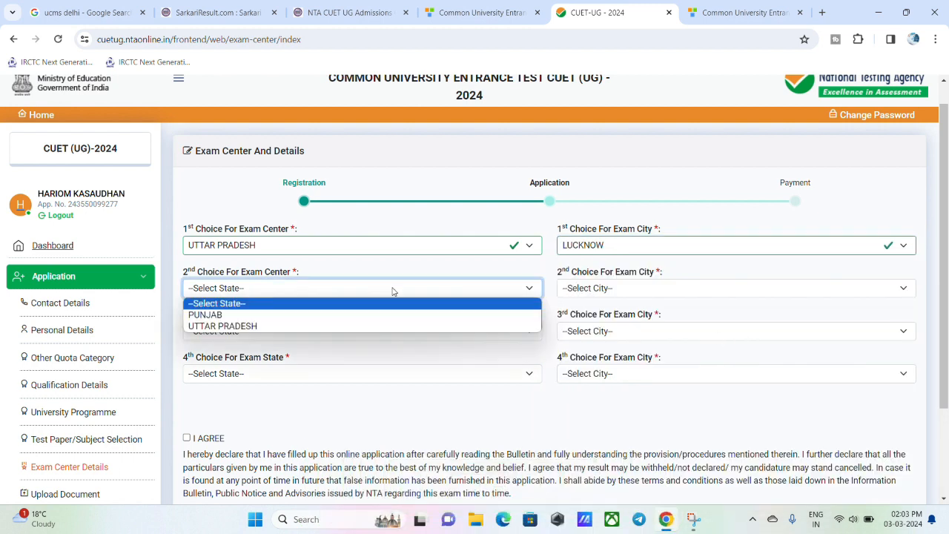
click(373, 329)
key(u)
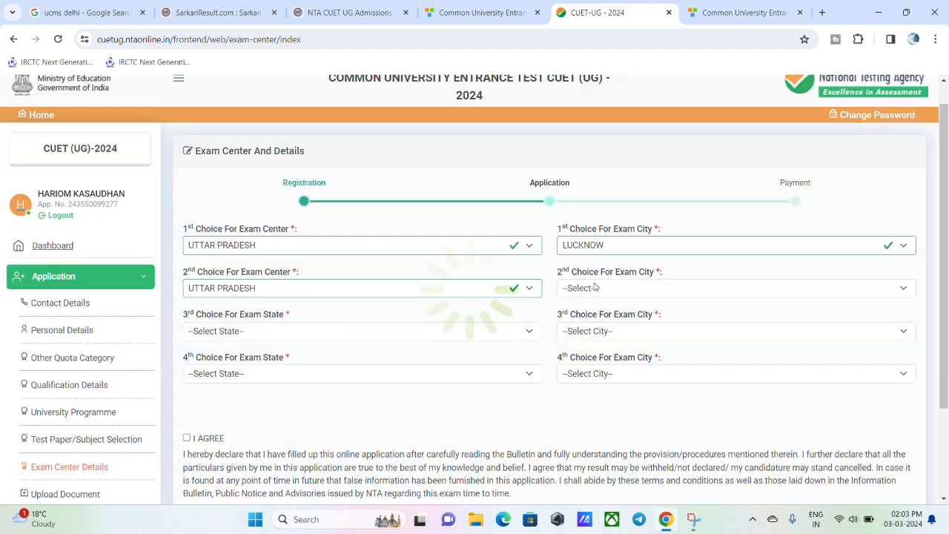
click(593, 289)
key(b)
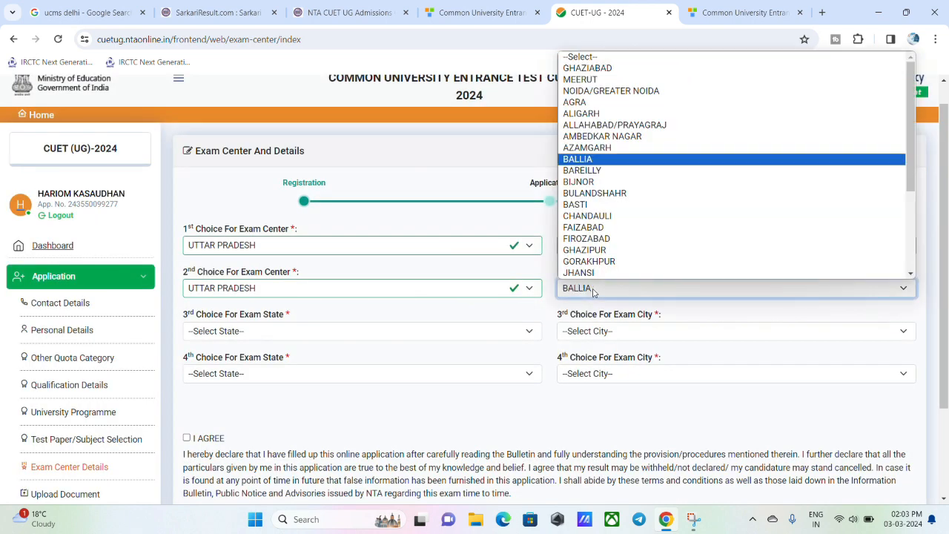
key(b)
key(b)
key(b)
key(b)
key(b)
key(b)
key(b)
key(b)
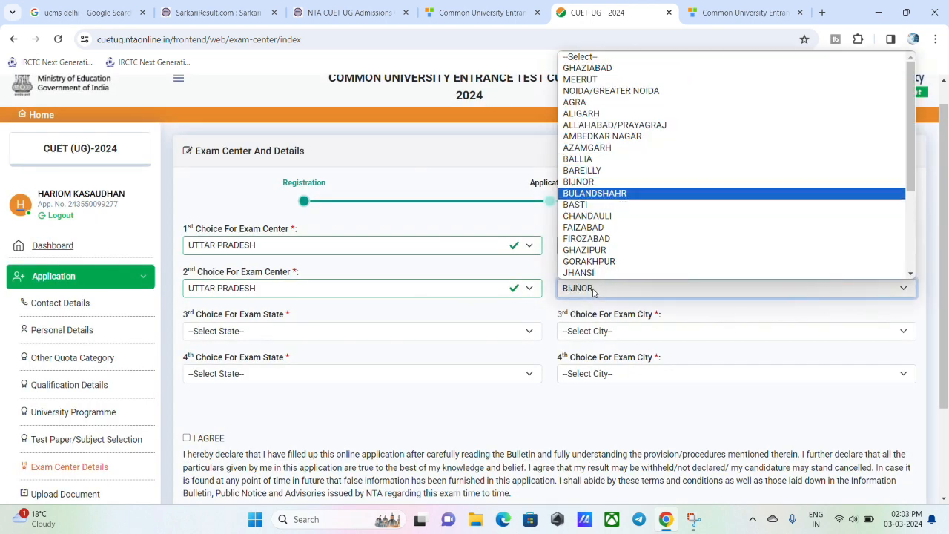
key(b)
key(b)
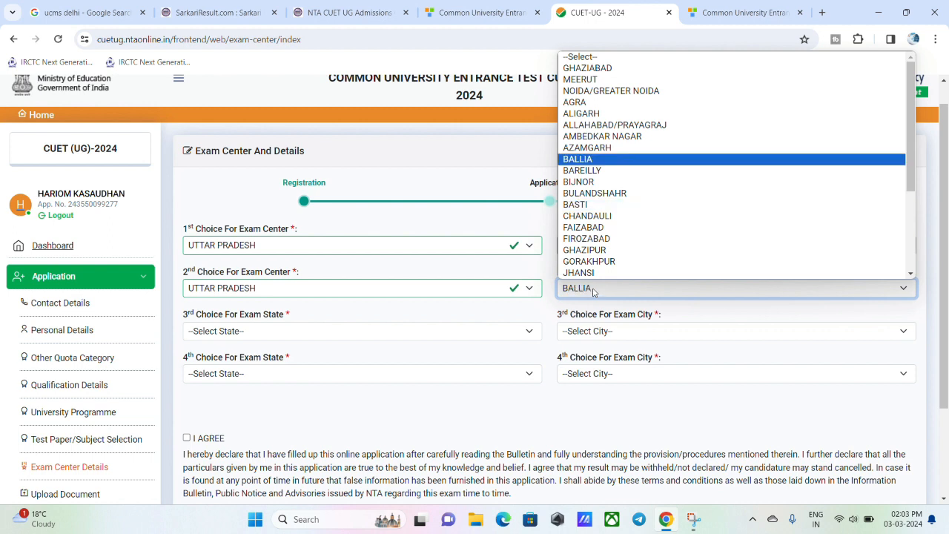
key(k)
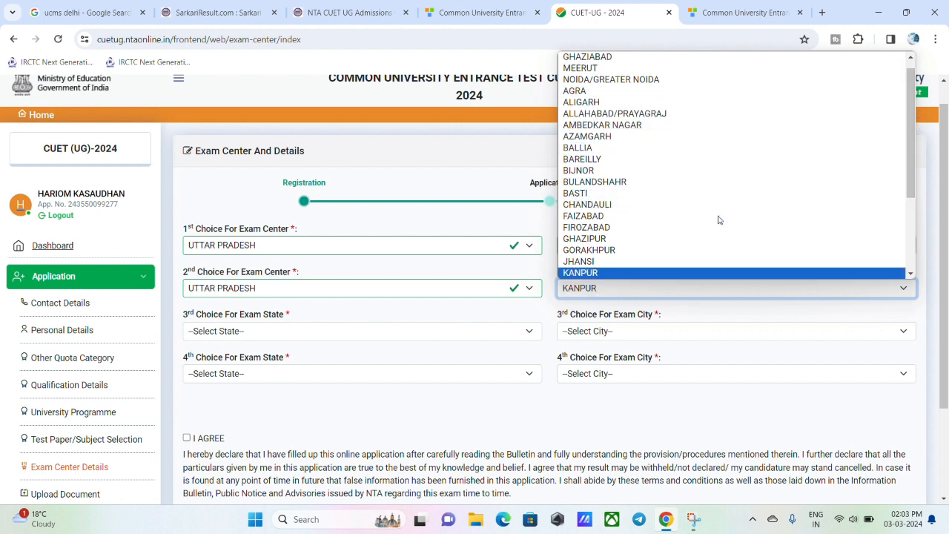
key(Return)
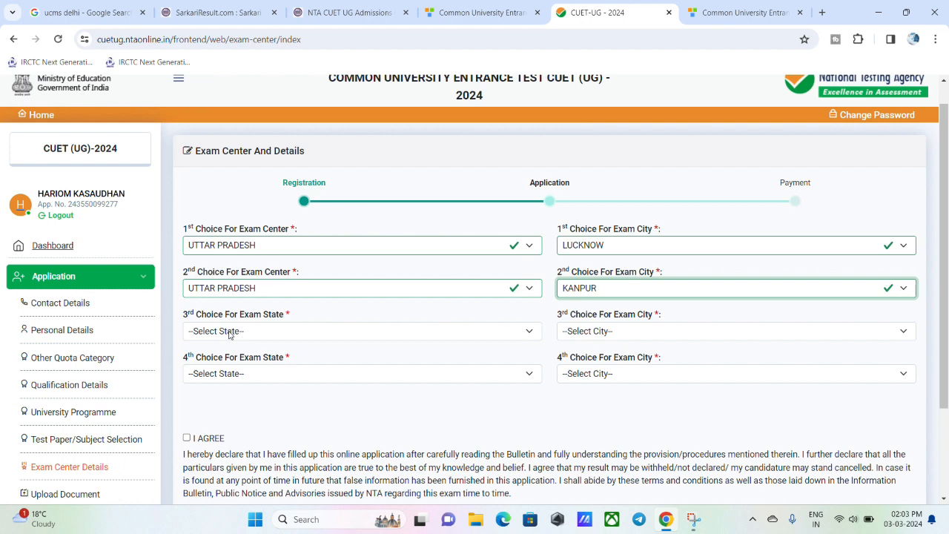
- Set the third exam centre choice to Uttar Pradesh, GORAKHPUR
click(229, 332)
click(221, 369)
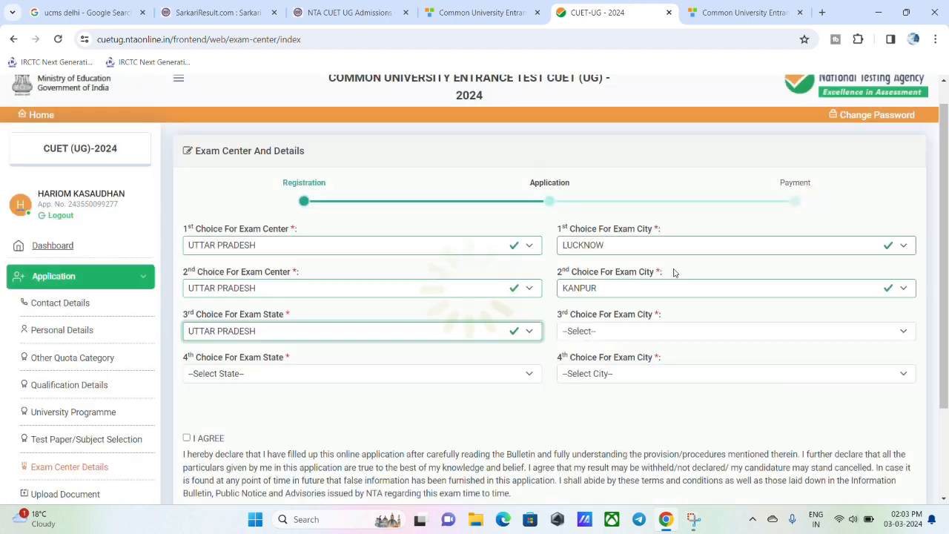
click(708, 332)
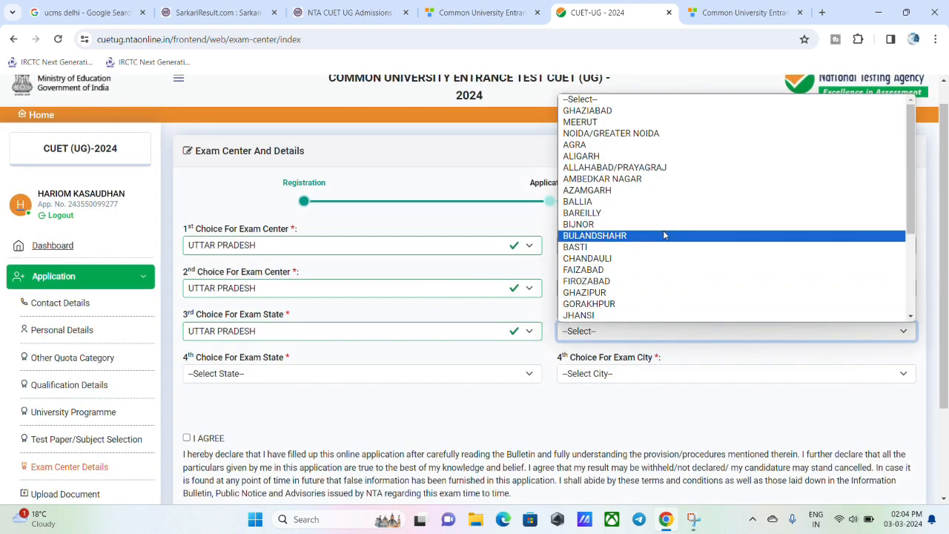
key(g)
key(g)
key(g)
key(g)
key(g)
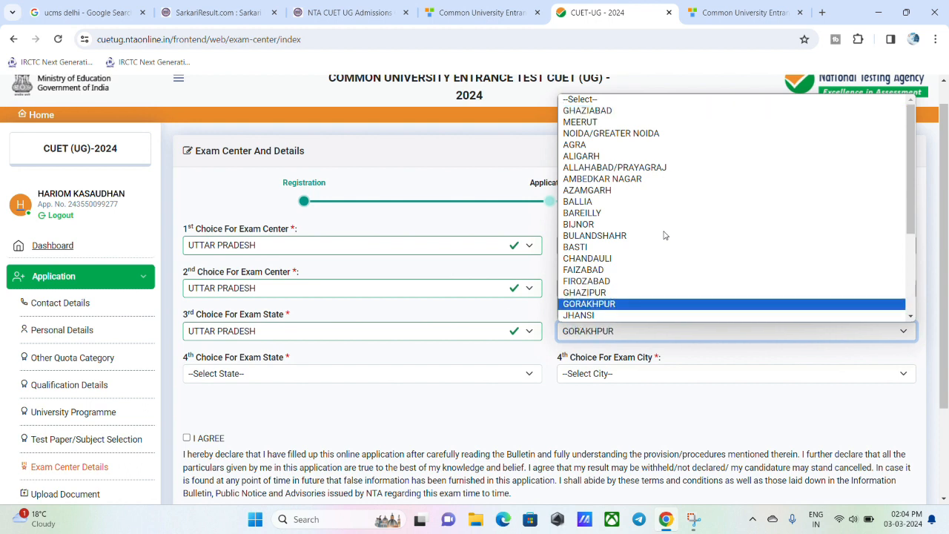
key(Return)
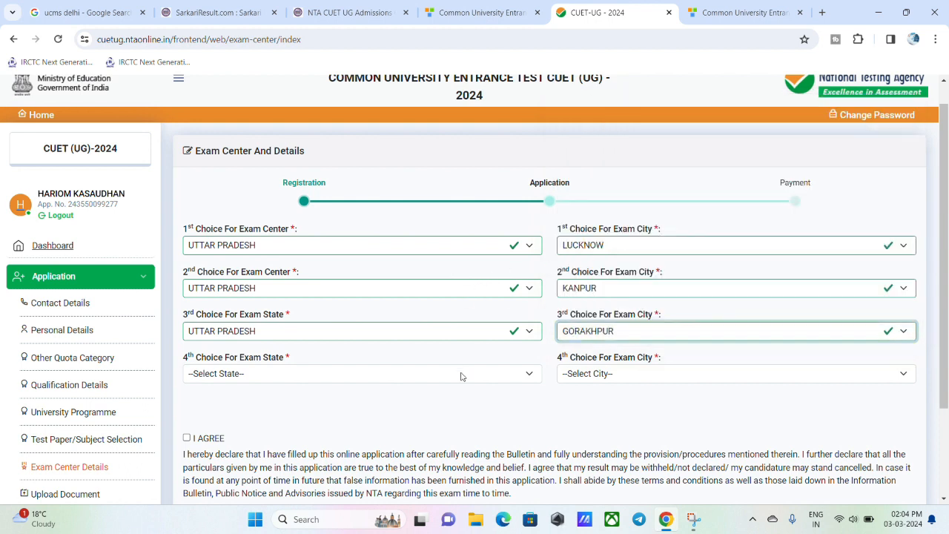
- Set the fourth choice to Uttar Pradesh, GHAZIABAD, accept the declaration, and save
click(462, 375)
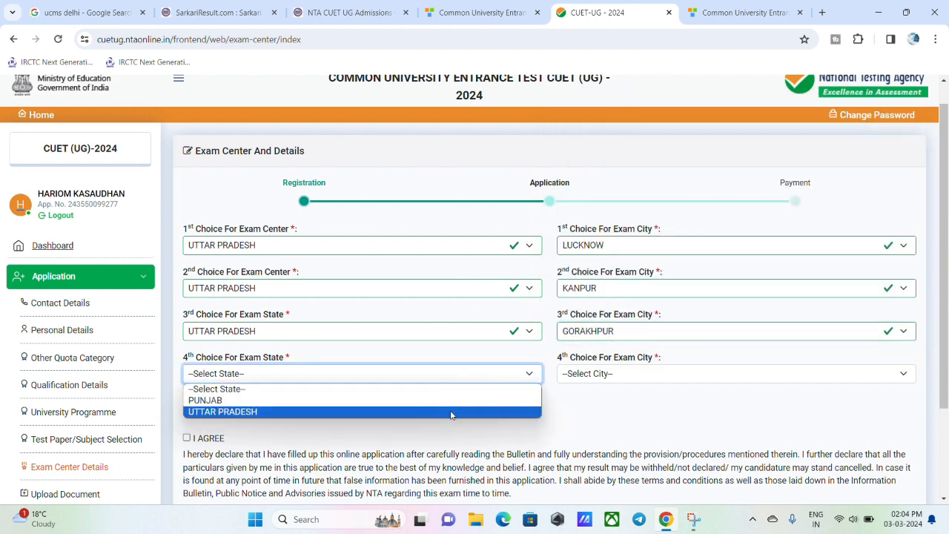
click(451, 414)
click(608, 378)
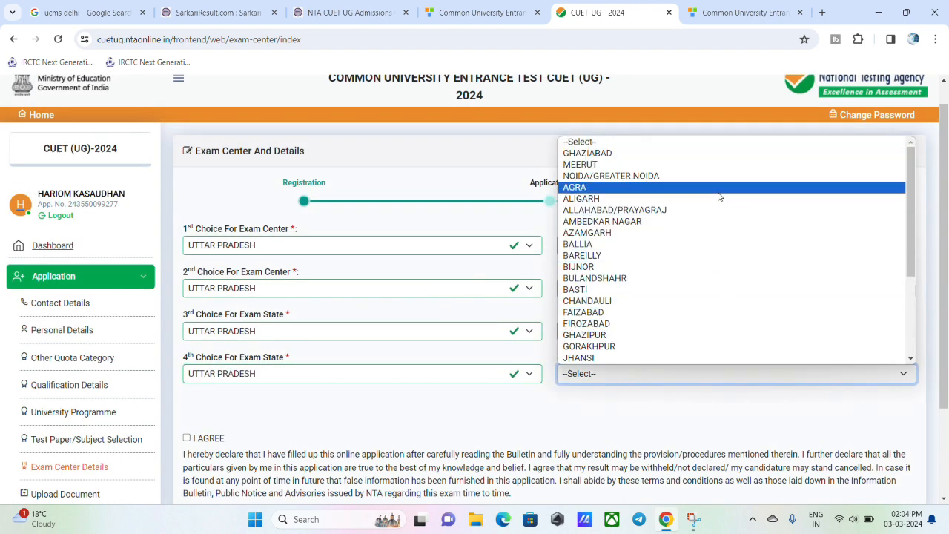
click(669, 158)
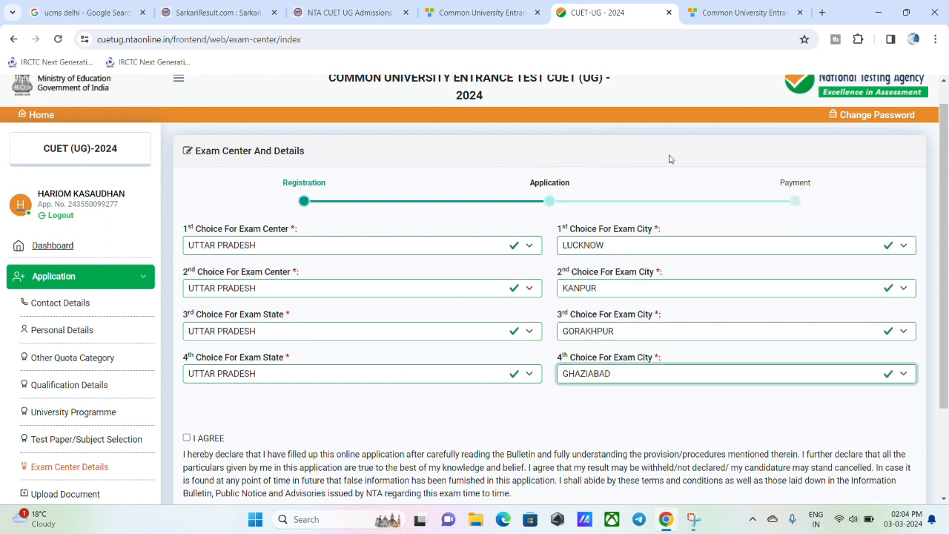
scroll(790, 317, down, 2)
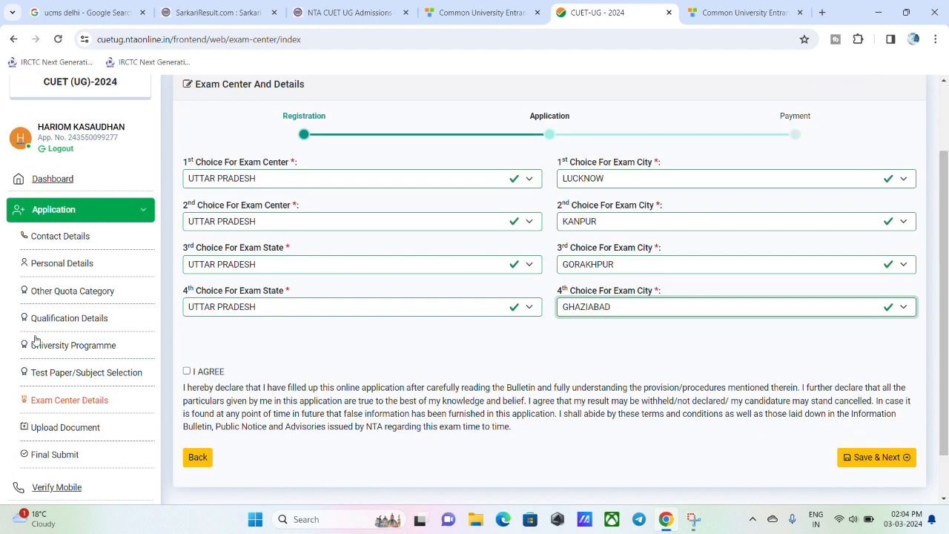
click(187, 373)
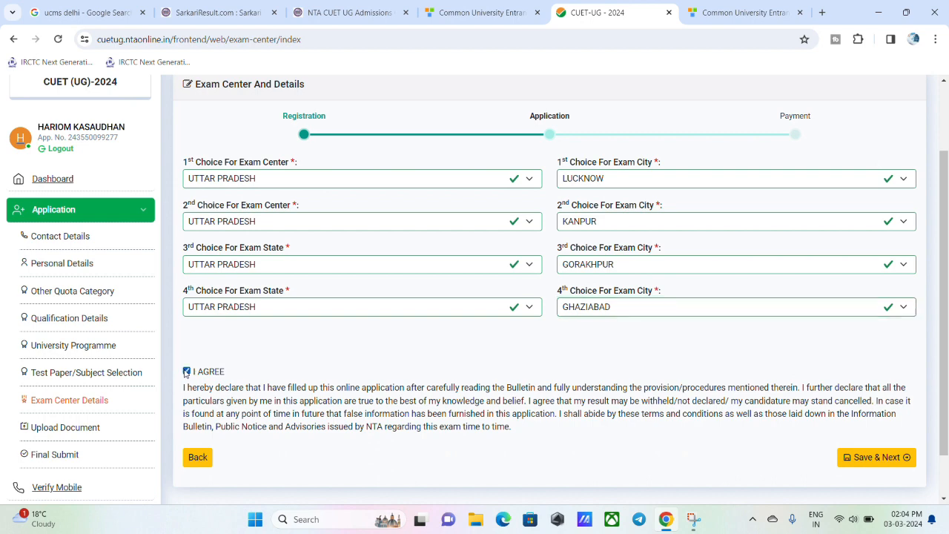
click(846, 466)
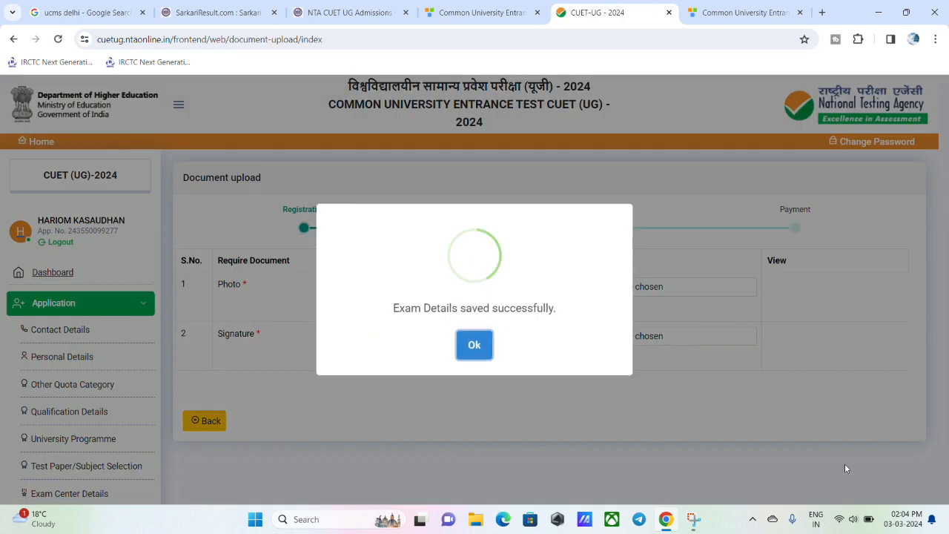
- Check the photo and signature size limits and save the uploaded photo and signature JPGs
click(474, 344)
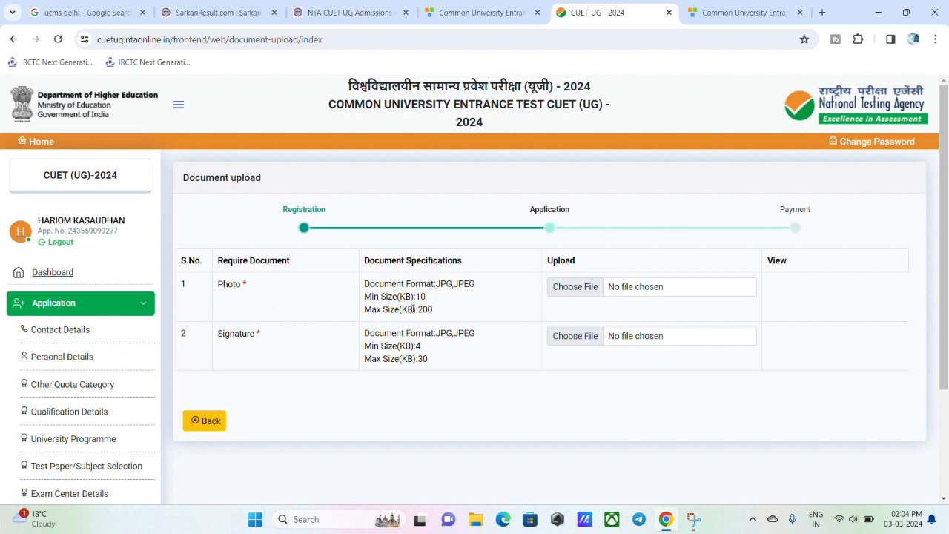
drag(417, 299, 488, 287)
click(490, 287)
drag(419, 346, 430, 363)
click(431, 363)
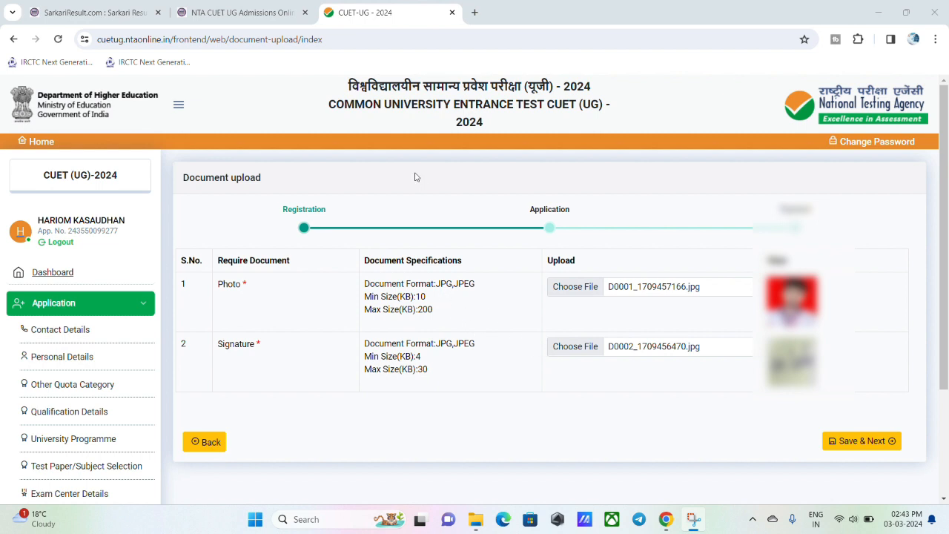
click(851, 442)
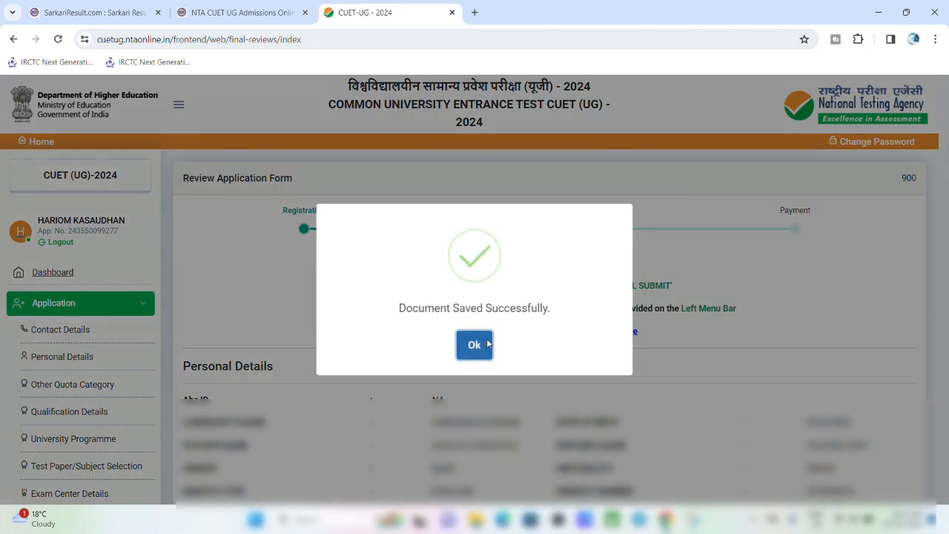
- Look through the Review Application Form and follow the mobile verification 'Click here' link
click(474, 344)
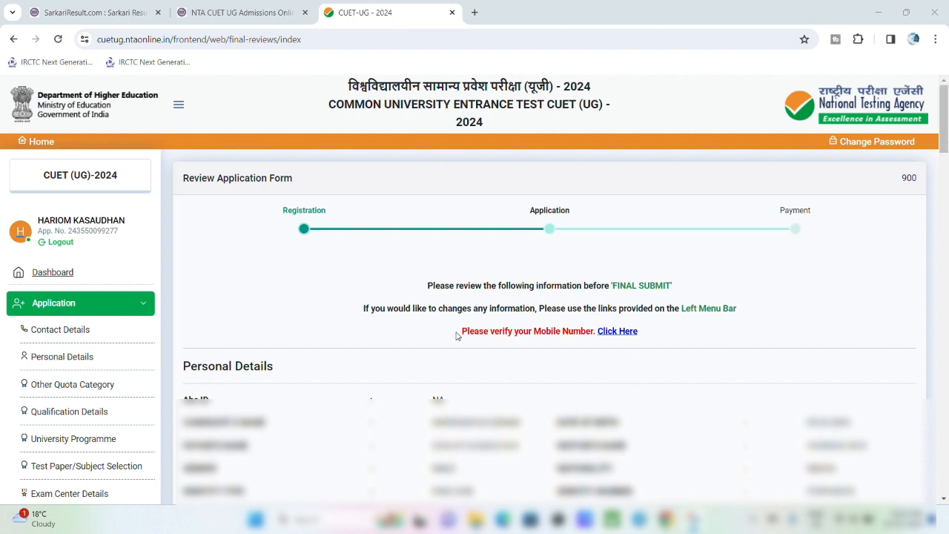
drag(456, 336, 639, 347)
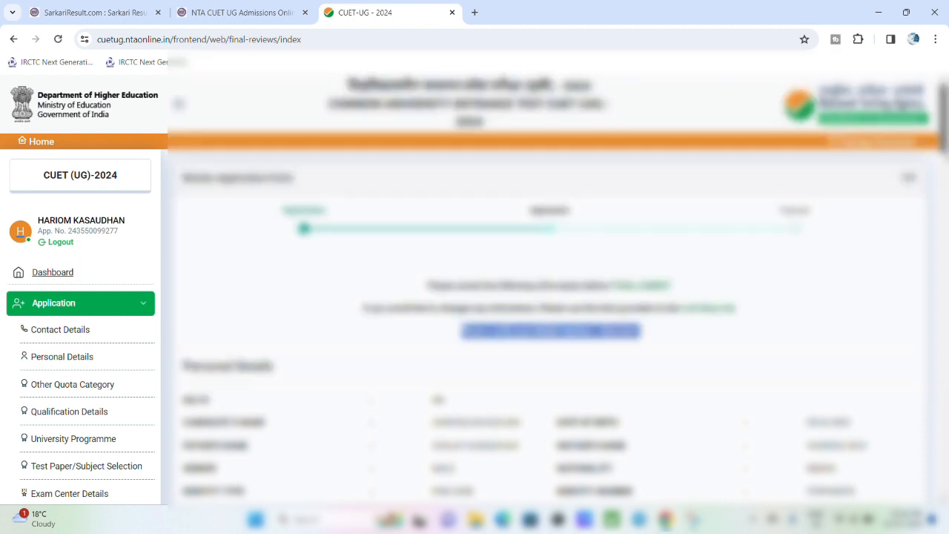
scroll(783, 284, down, 4)
scroll(564, 295, down, 10)
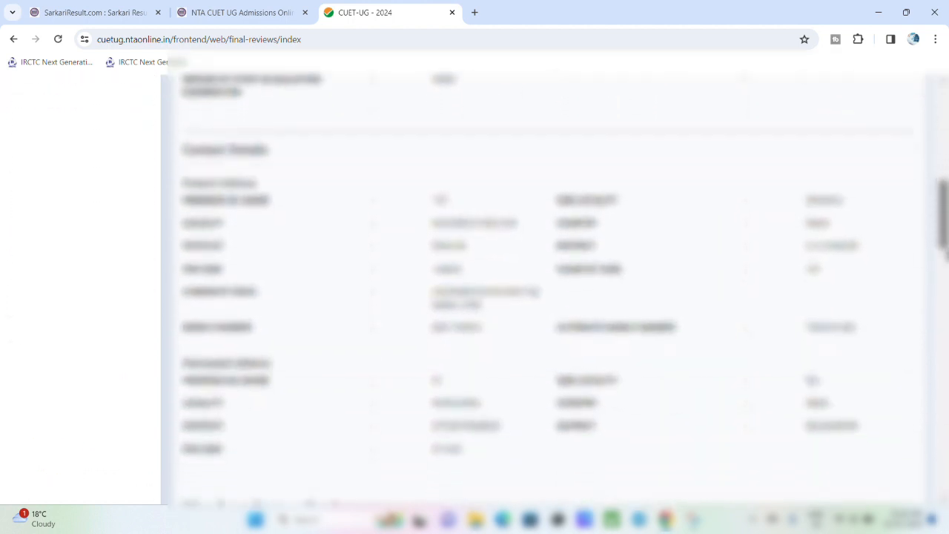
scroll(564, 295, down, 1)
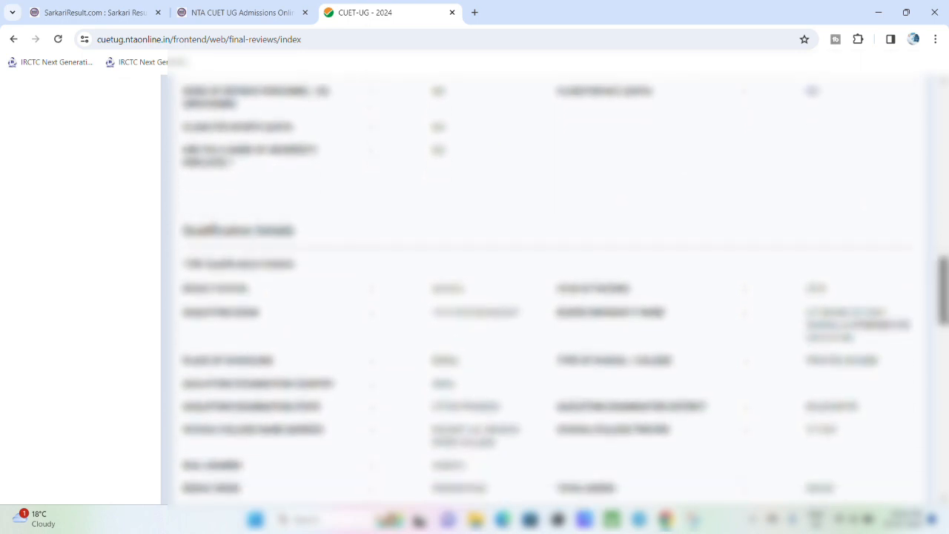
scroll(563, 294, down, 5)
scroll(564, 295, down, 7)
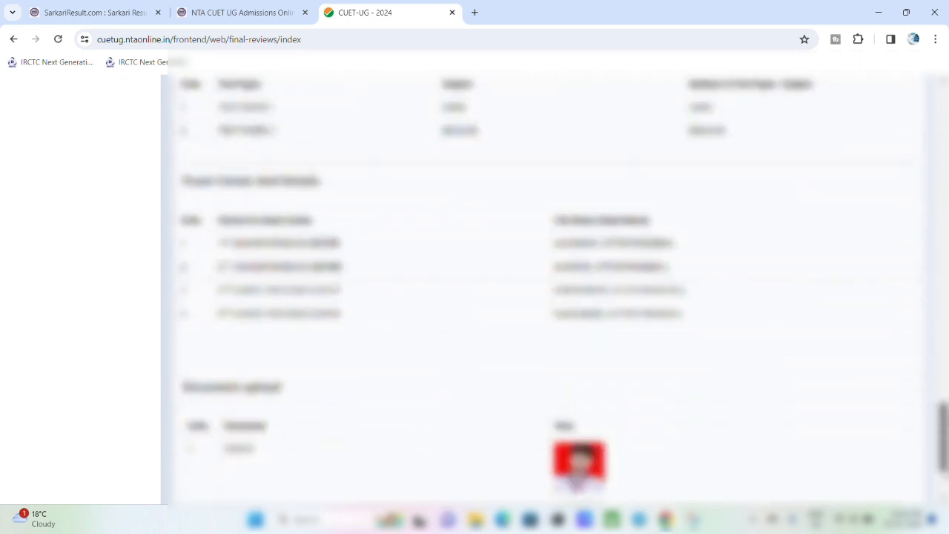
scroll(564, 294, up, 3)
scroll(872, 299, up, 15)
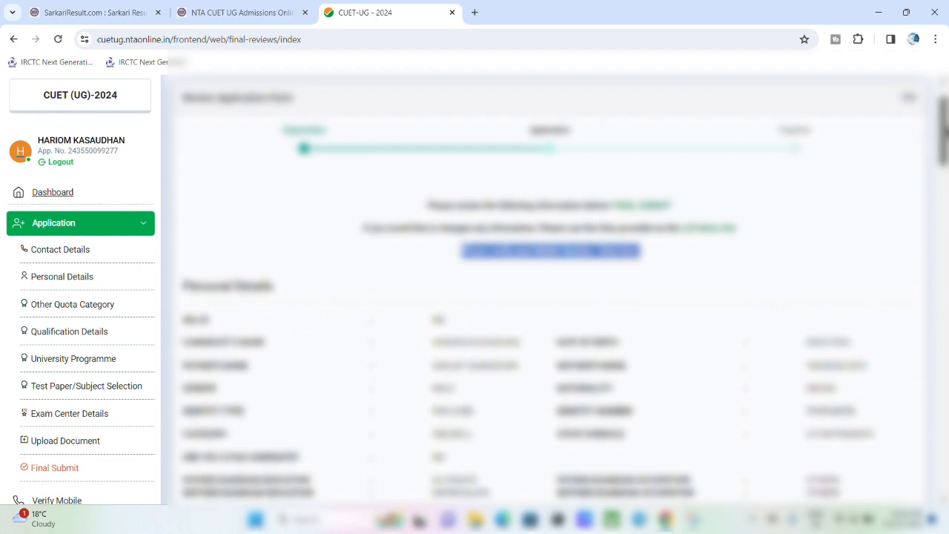
drag(943, 129, 938, 81)
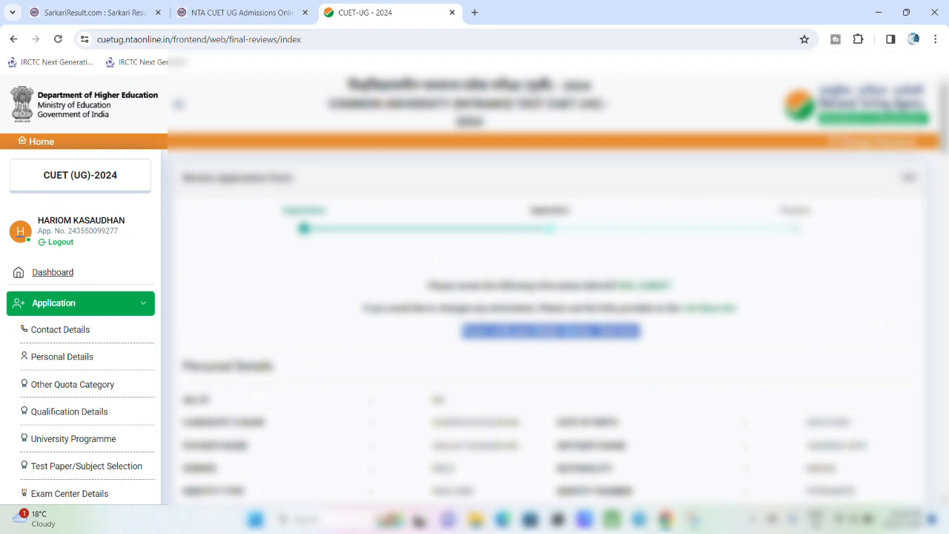
click(625, 331)
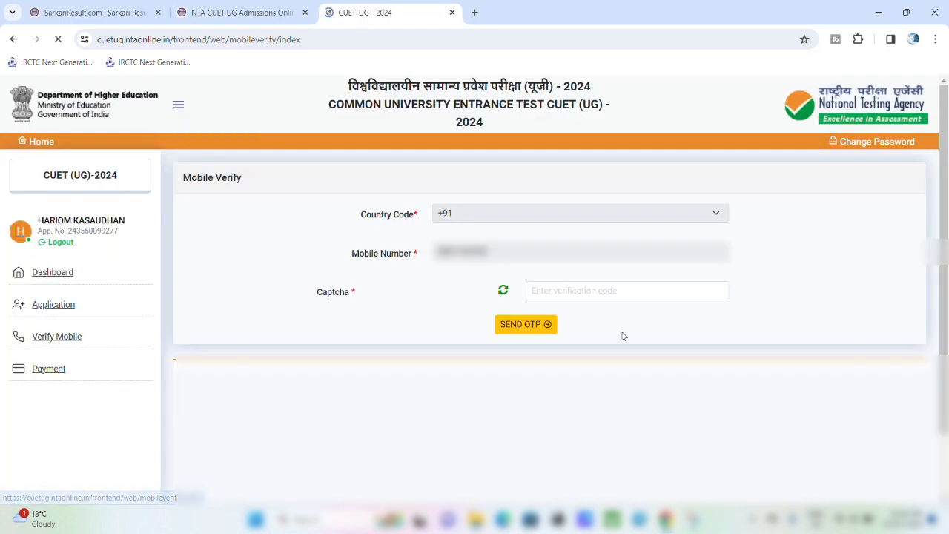
- Verify the registered mobile number with the captcha and the OTP sent to it
click(580, 290)
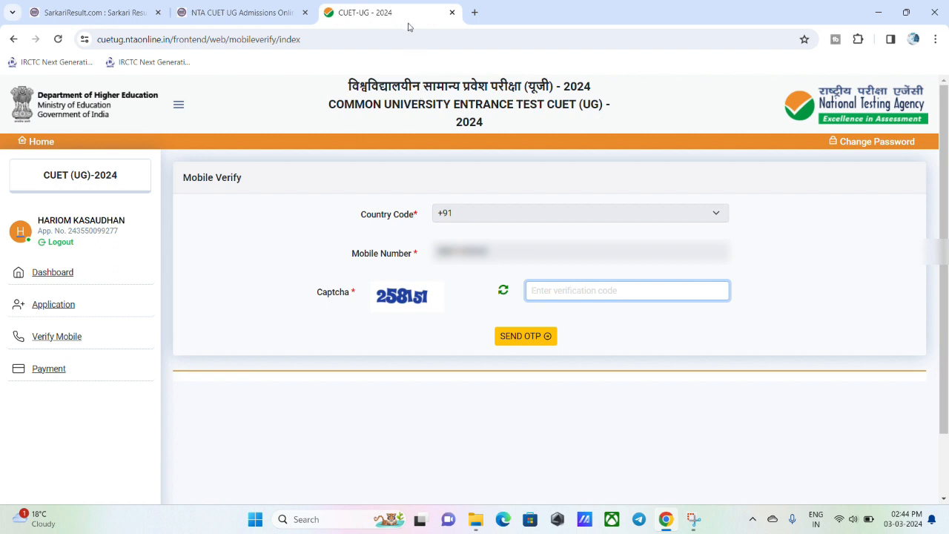
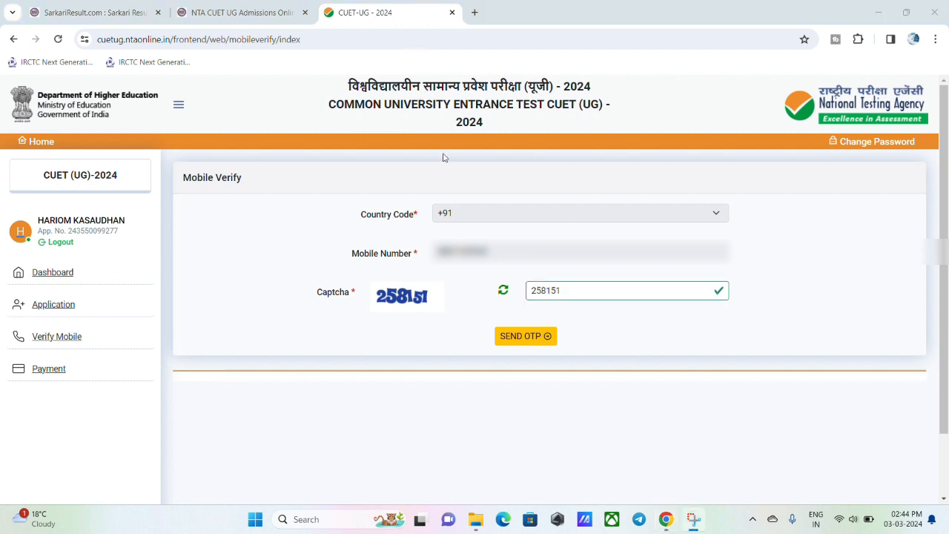
click(525, 337)
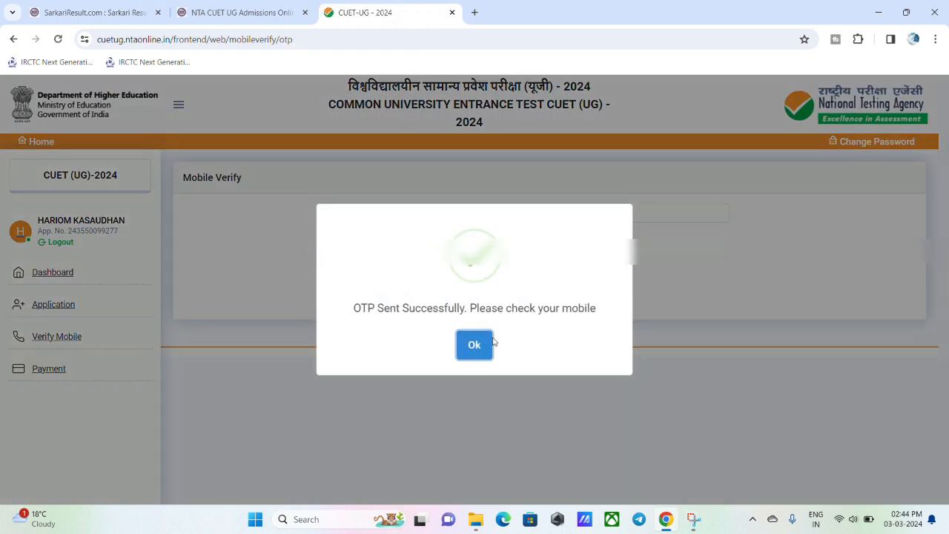
click(475, 345)
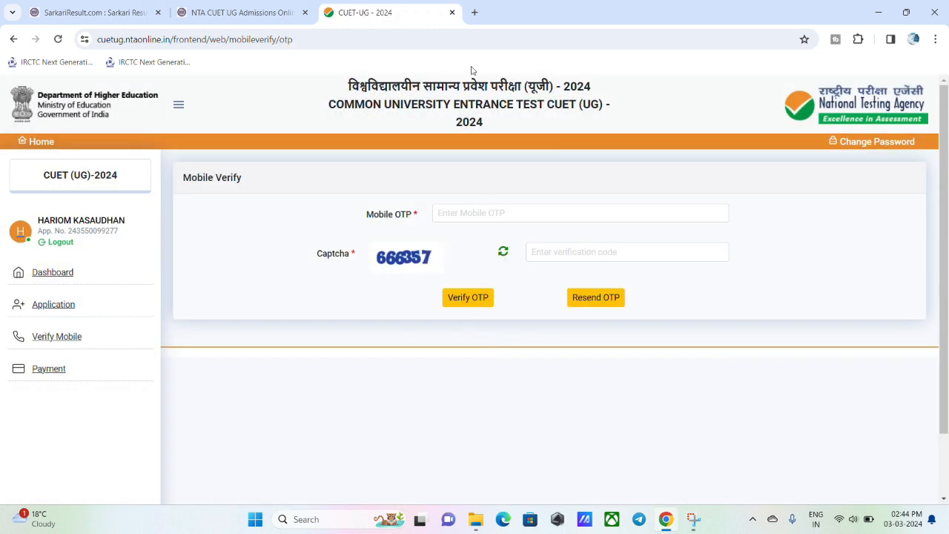
click(407, 23)
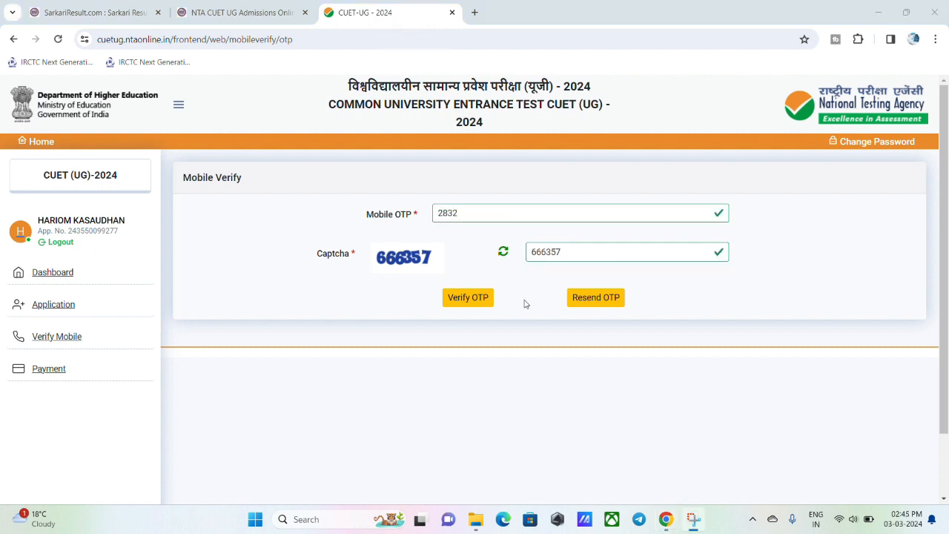
click(482, 300)
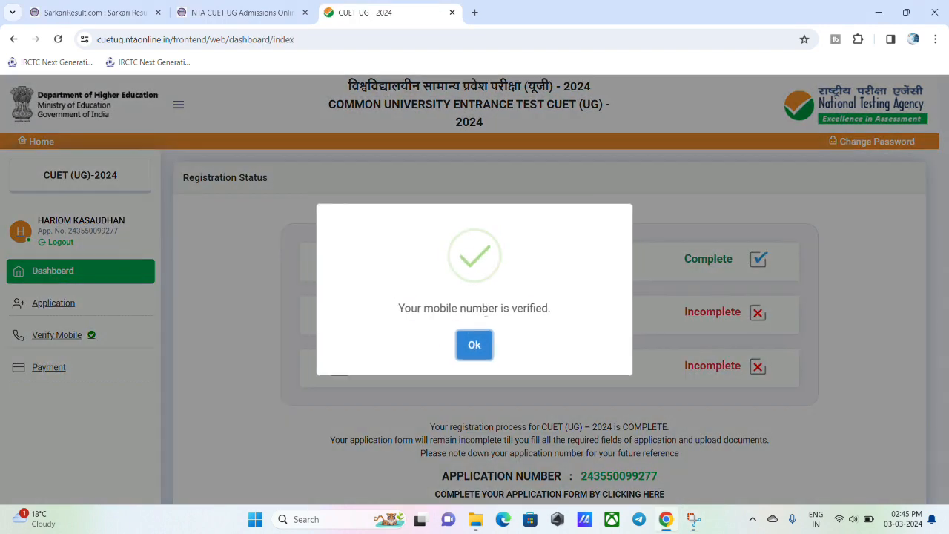
click(476, 345)
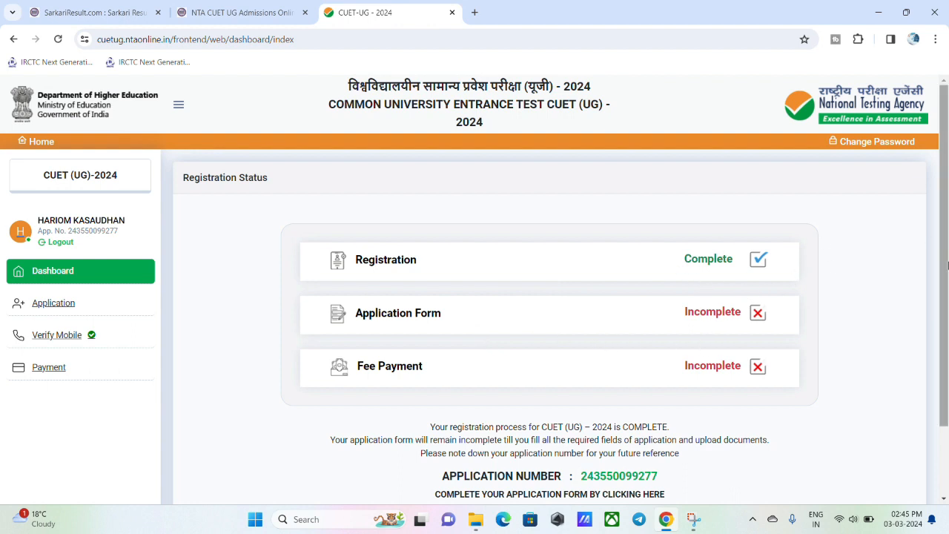
- Open the application form review, check the mobile-verified status, and scroll to Document upload
scroll(946, 267, down, 1)
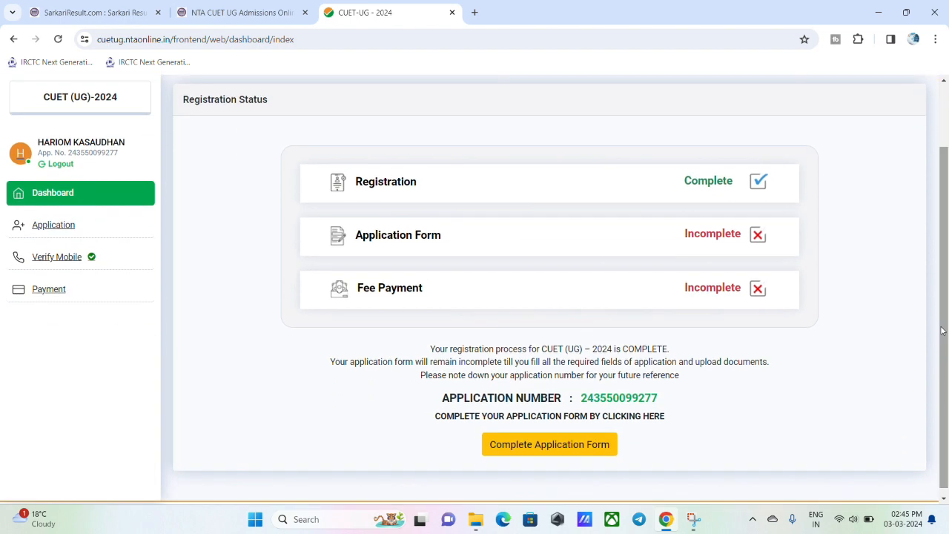
click(602, 447)
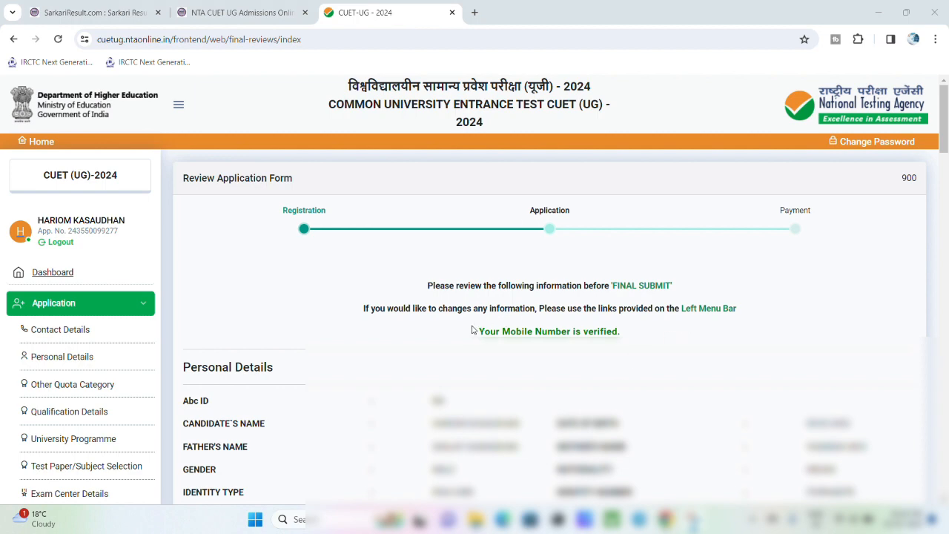
double_click(616, 332)
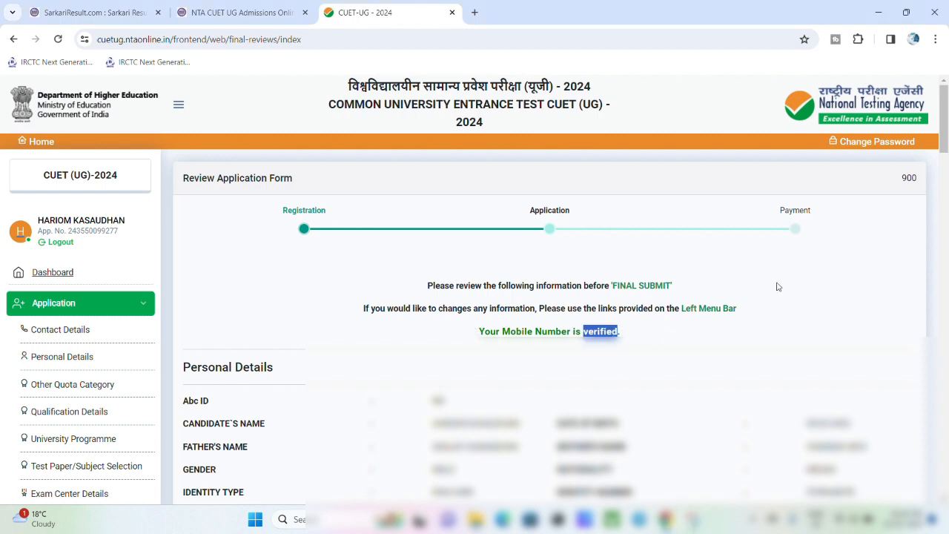
scroll(778, 286, down, 10)
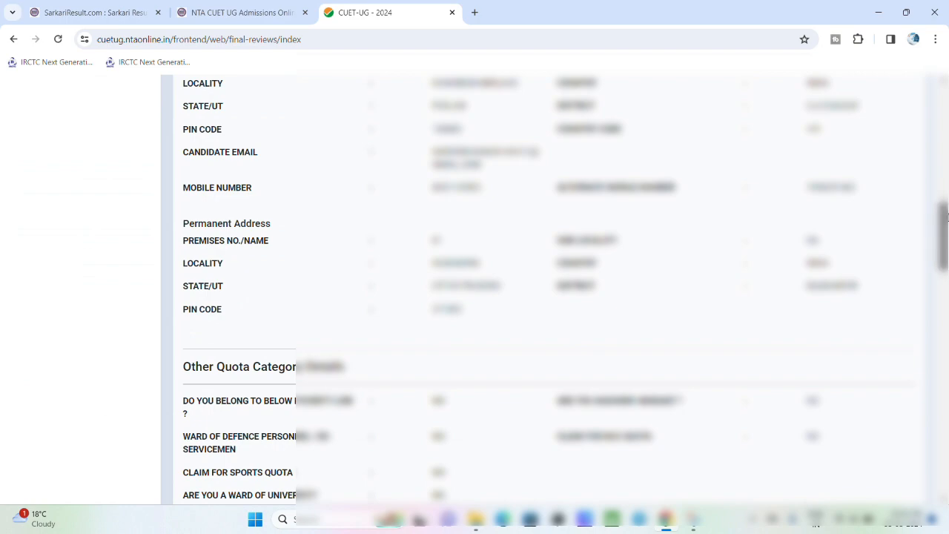
drag(946, 216, 947, 439)
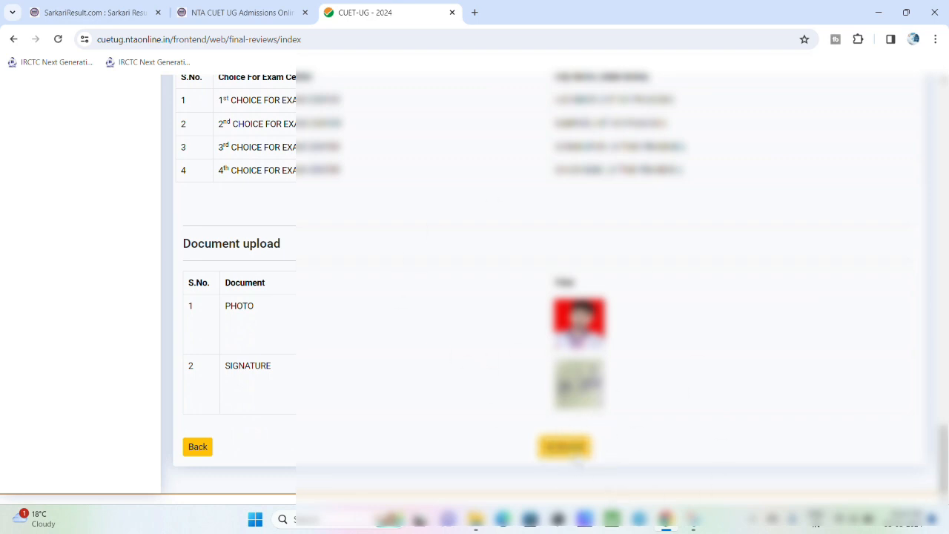
- In the review checklist, confirm Name, Mother Name, Mobile, Course, Date of Birth and Gender
click(569, 448)
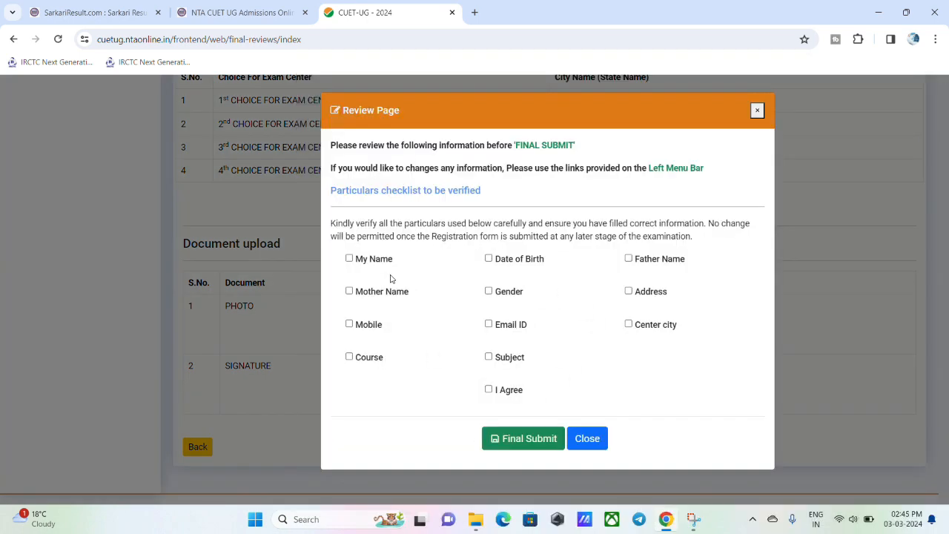
click(350, 259)
click(350, 291)
click(349, 324)
click(350, 358)
click(489, 259)
click(489, 291)
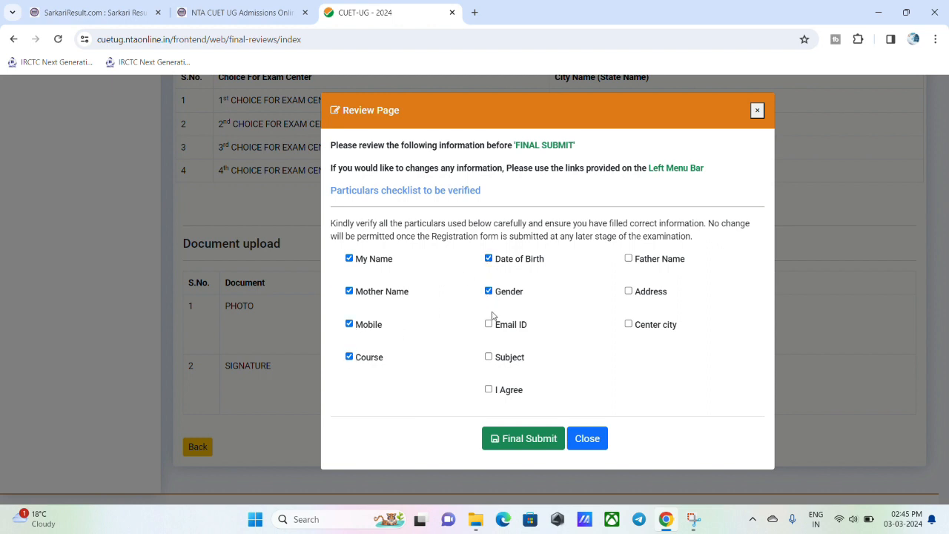
- Confirm Email ID, Subject, Father Name, Address and Center city, then final-submit the application
click(488, 356)
click(489, 357)
click(629, 258)
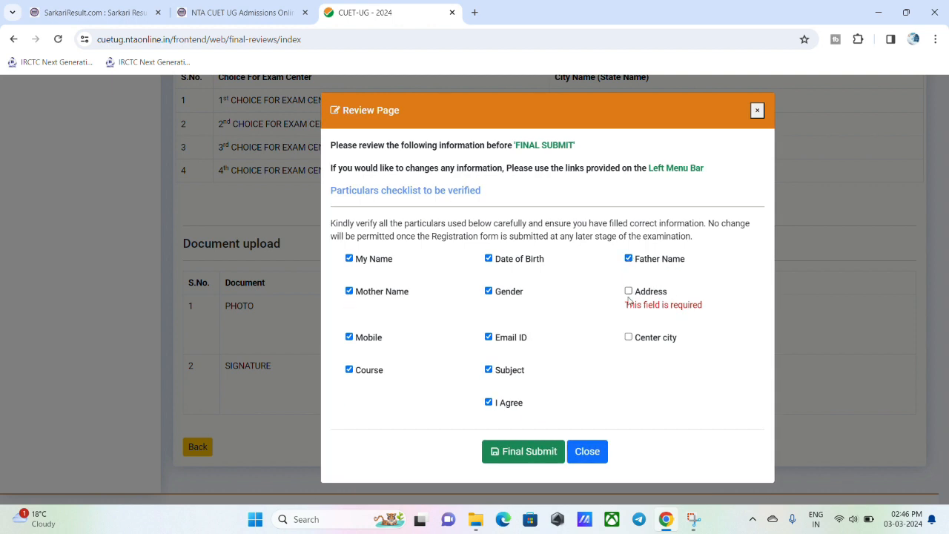
click(629, 292)
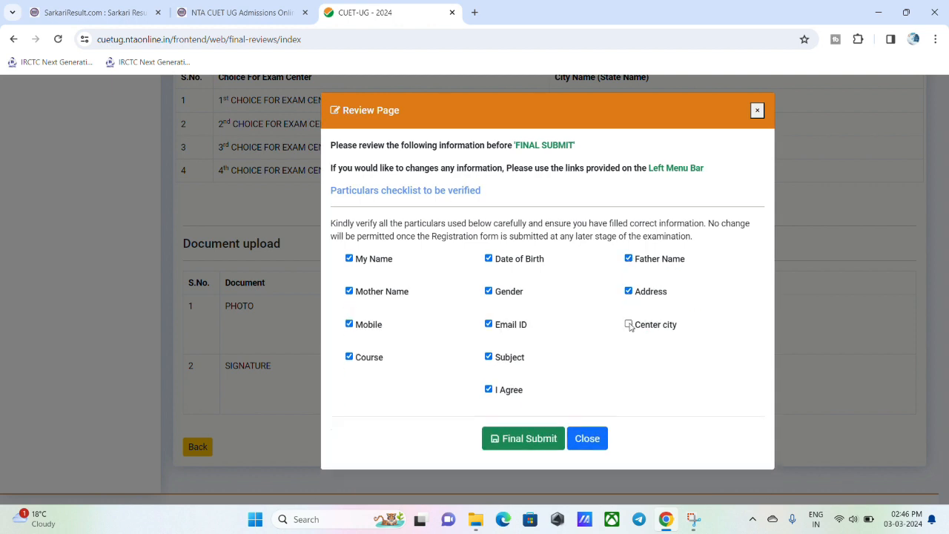
click(629, 325)
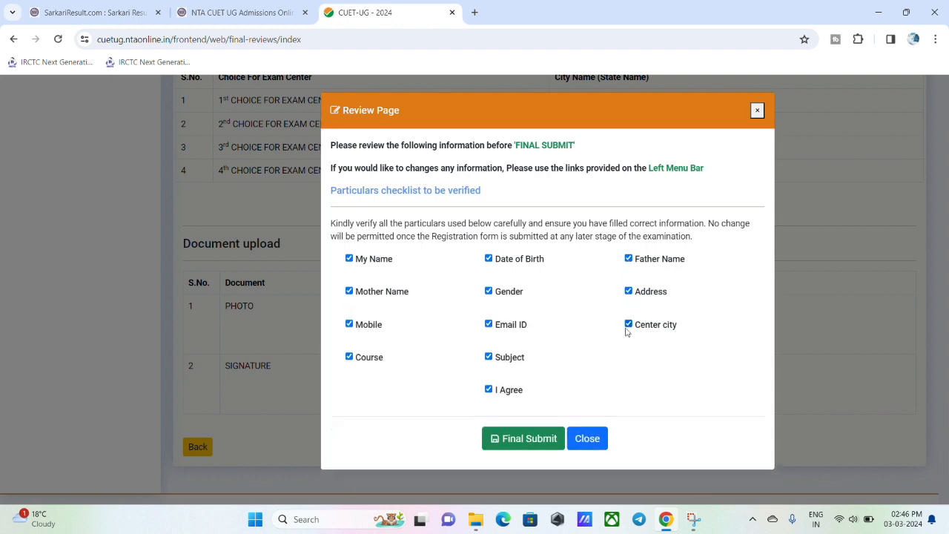
click(539, 438)
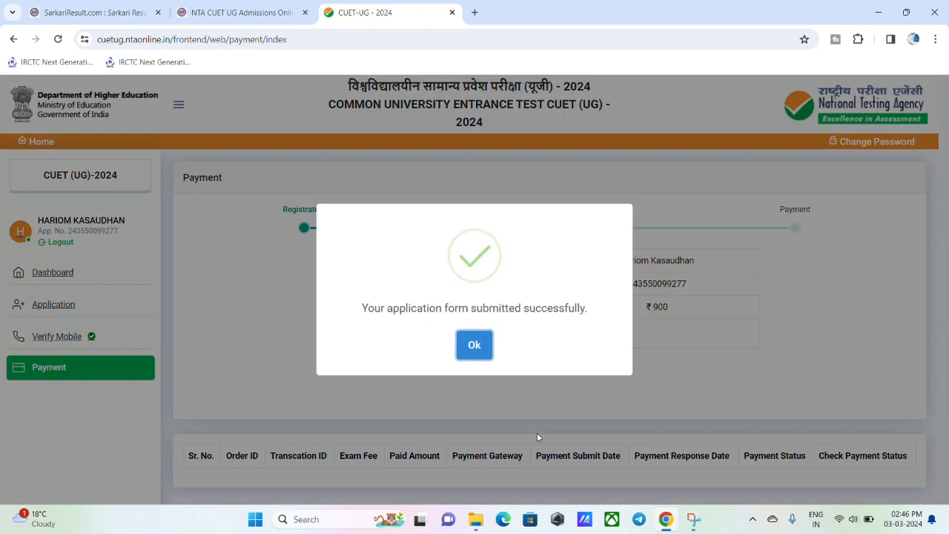
- Dismiss the submission success message and proceed to pay the ₹900 fee via Pay now
click(477, 355)
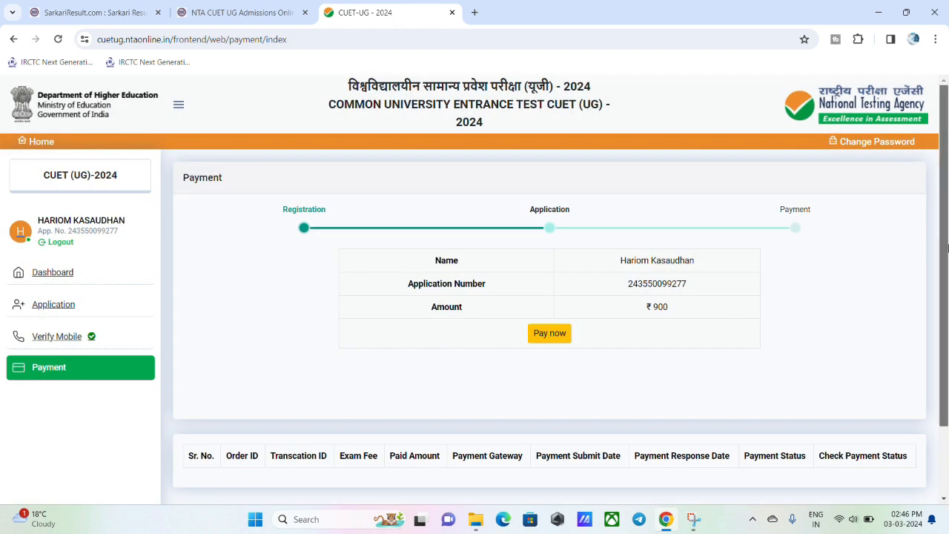
drag(945, 252, 948, 339)
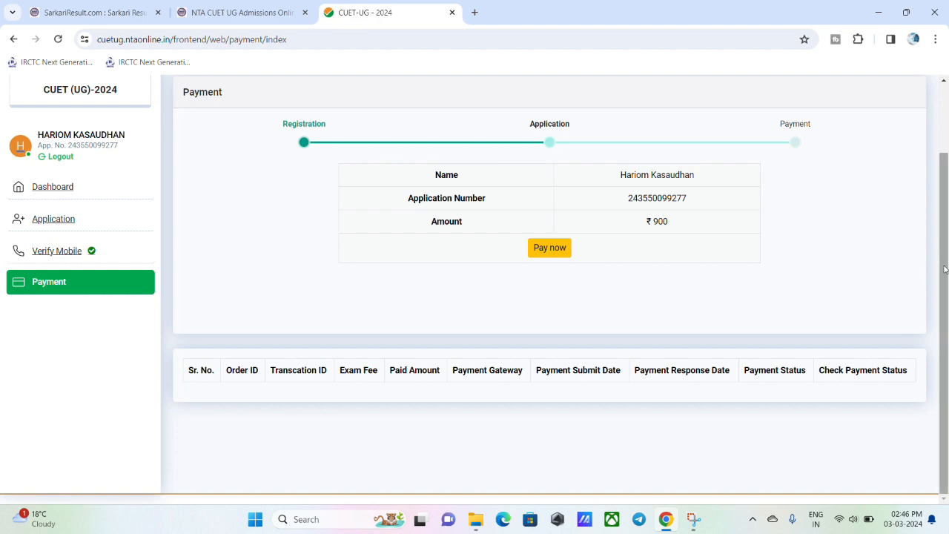
drag(947, 156, 947, 334)
mouse_move(945, 272)
mouse_down()
mouse_move(947, 200)
mouse_move(947, 285)
mouse_up()
scroll(668, 231, up, 2)
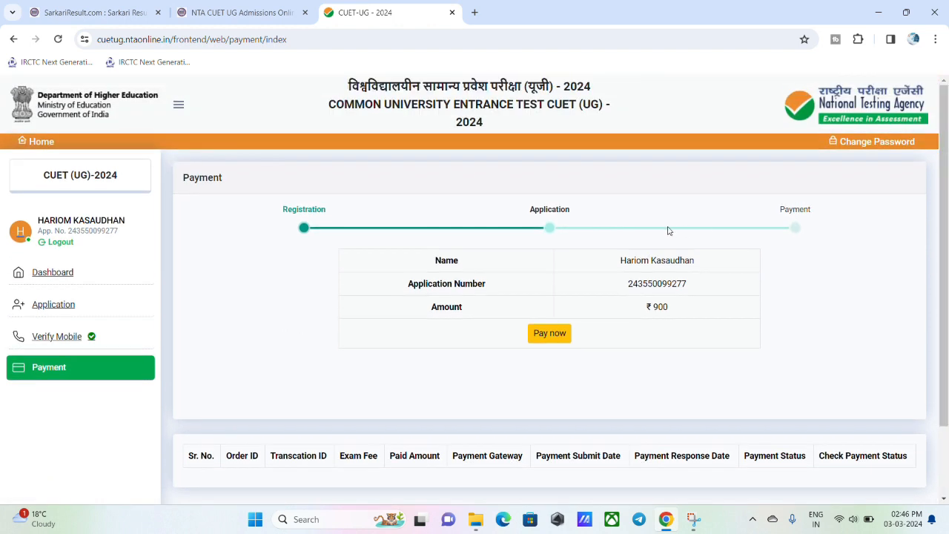
click(546, 337)
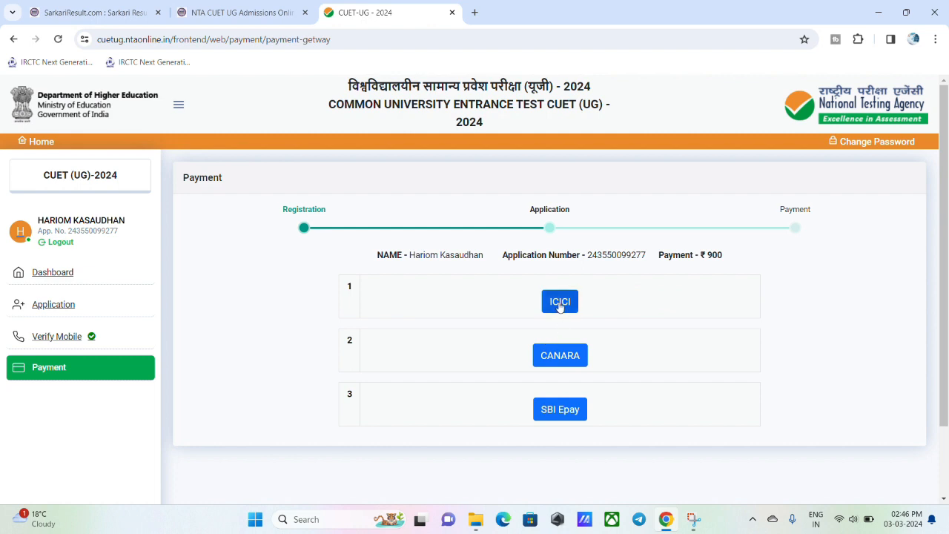
- Choose the ICICI gateway and select UPI on the Worldline checkout for the ₹900 fee
click(560, 302)
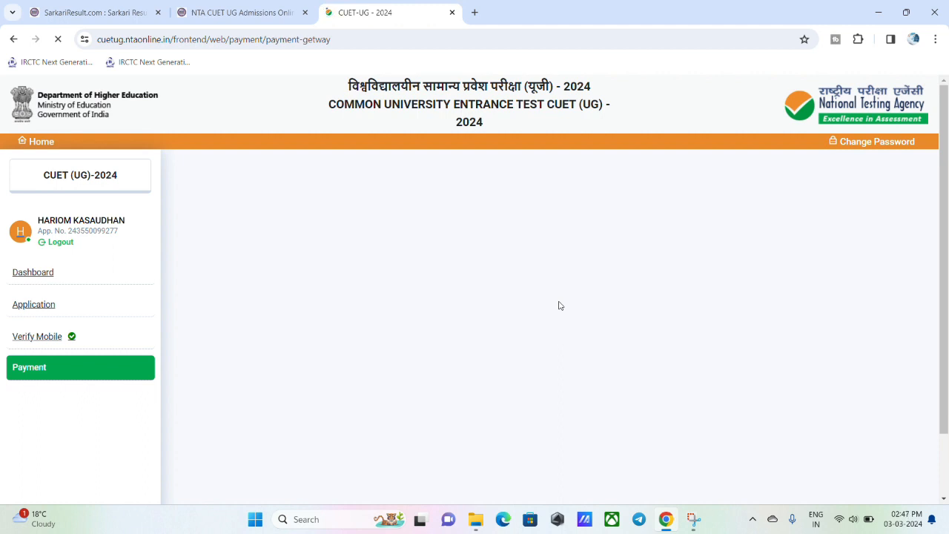
mouse_move(945, 261)
mouse_down()
mouse_move(947, 346)
mouse_move(948, 192)
mouse_move(947, 259)
mouse_up()
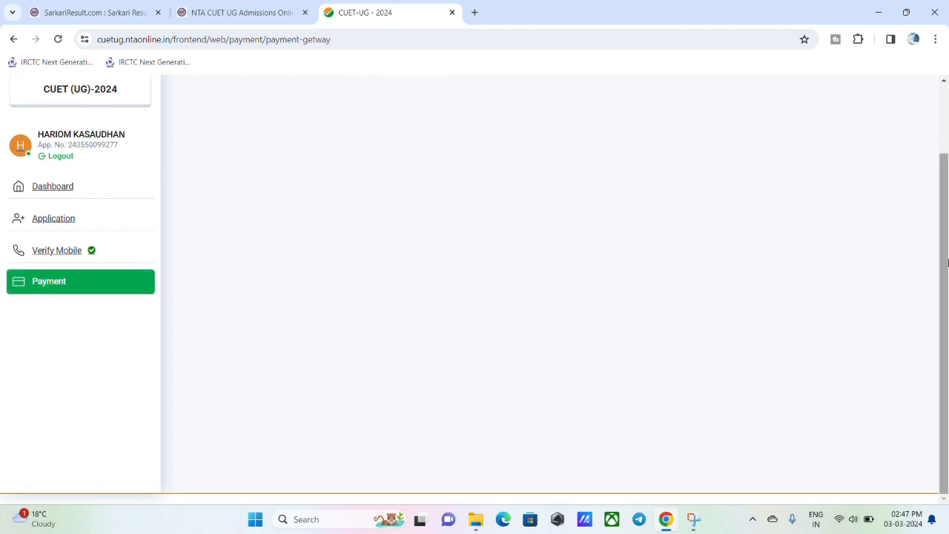
drag(947, 210, 947, 134)
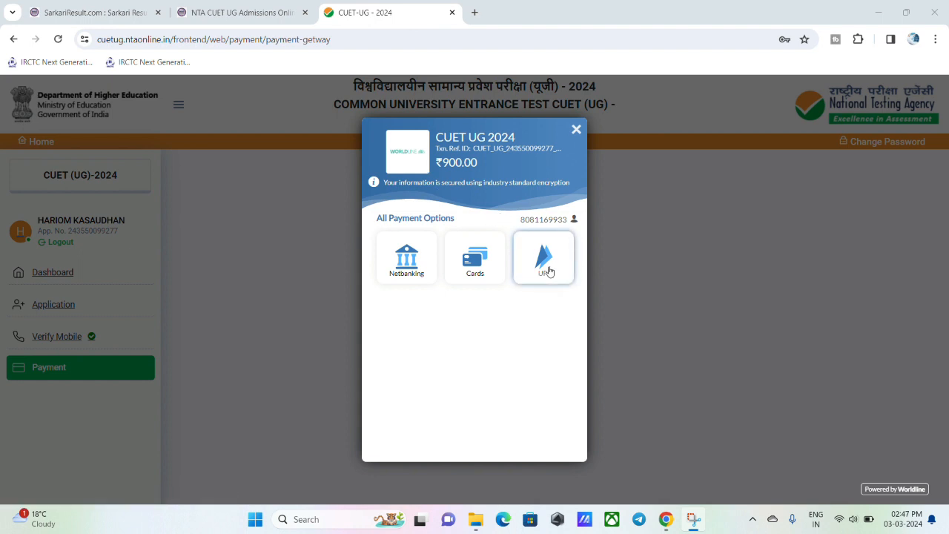
click(549, 272)
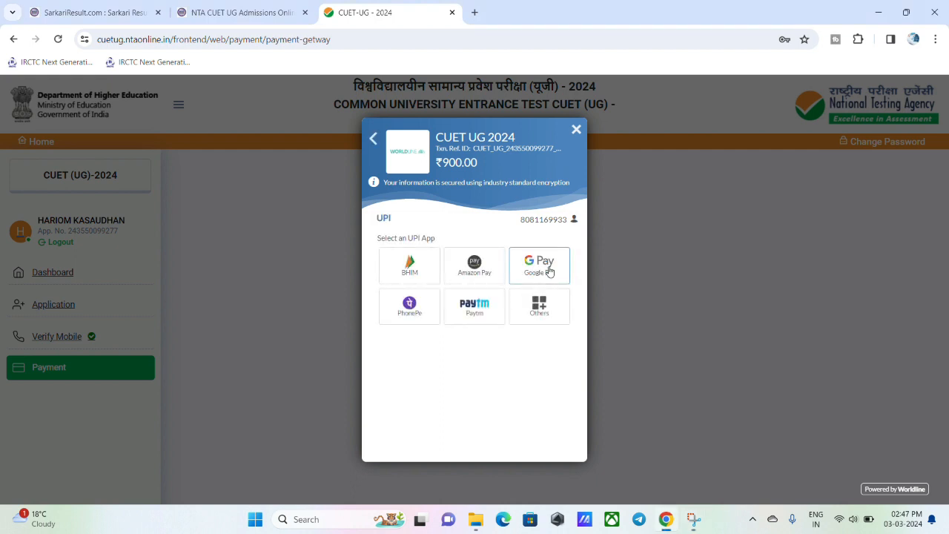